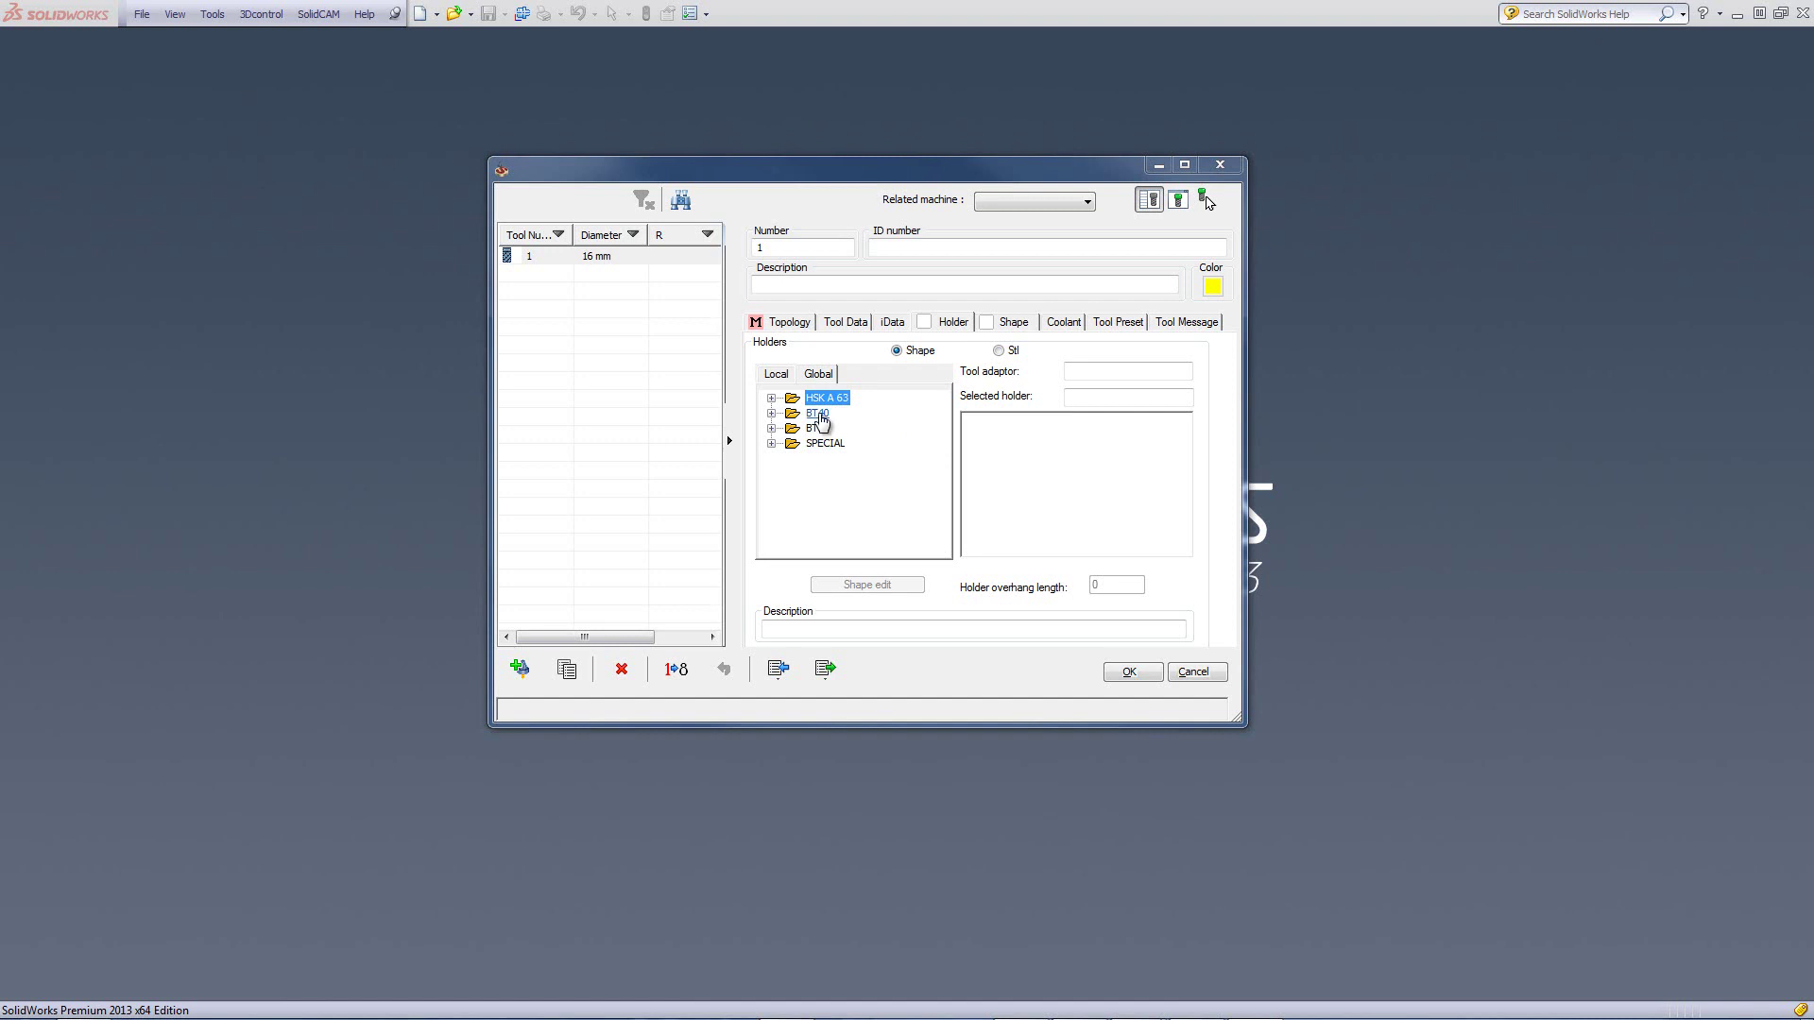
Expand the BT40 group and preview the BT40 ER 32x60 holder, rotating it to inspect.
{"action": "left_click", "coordinate": [771, 414]}
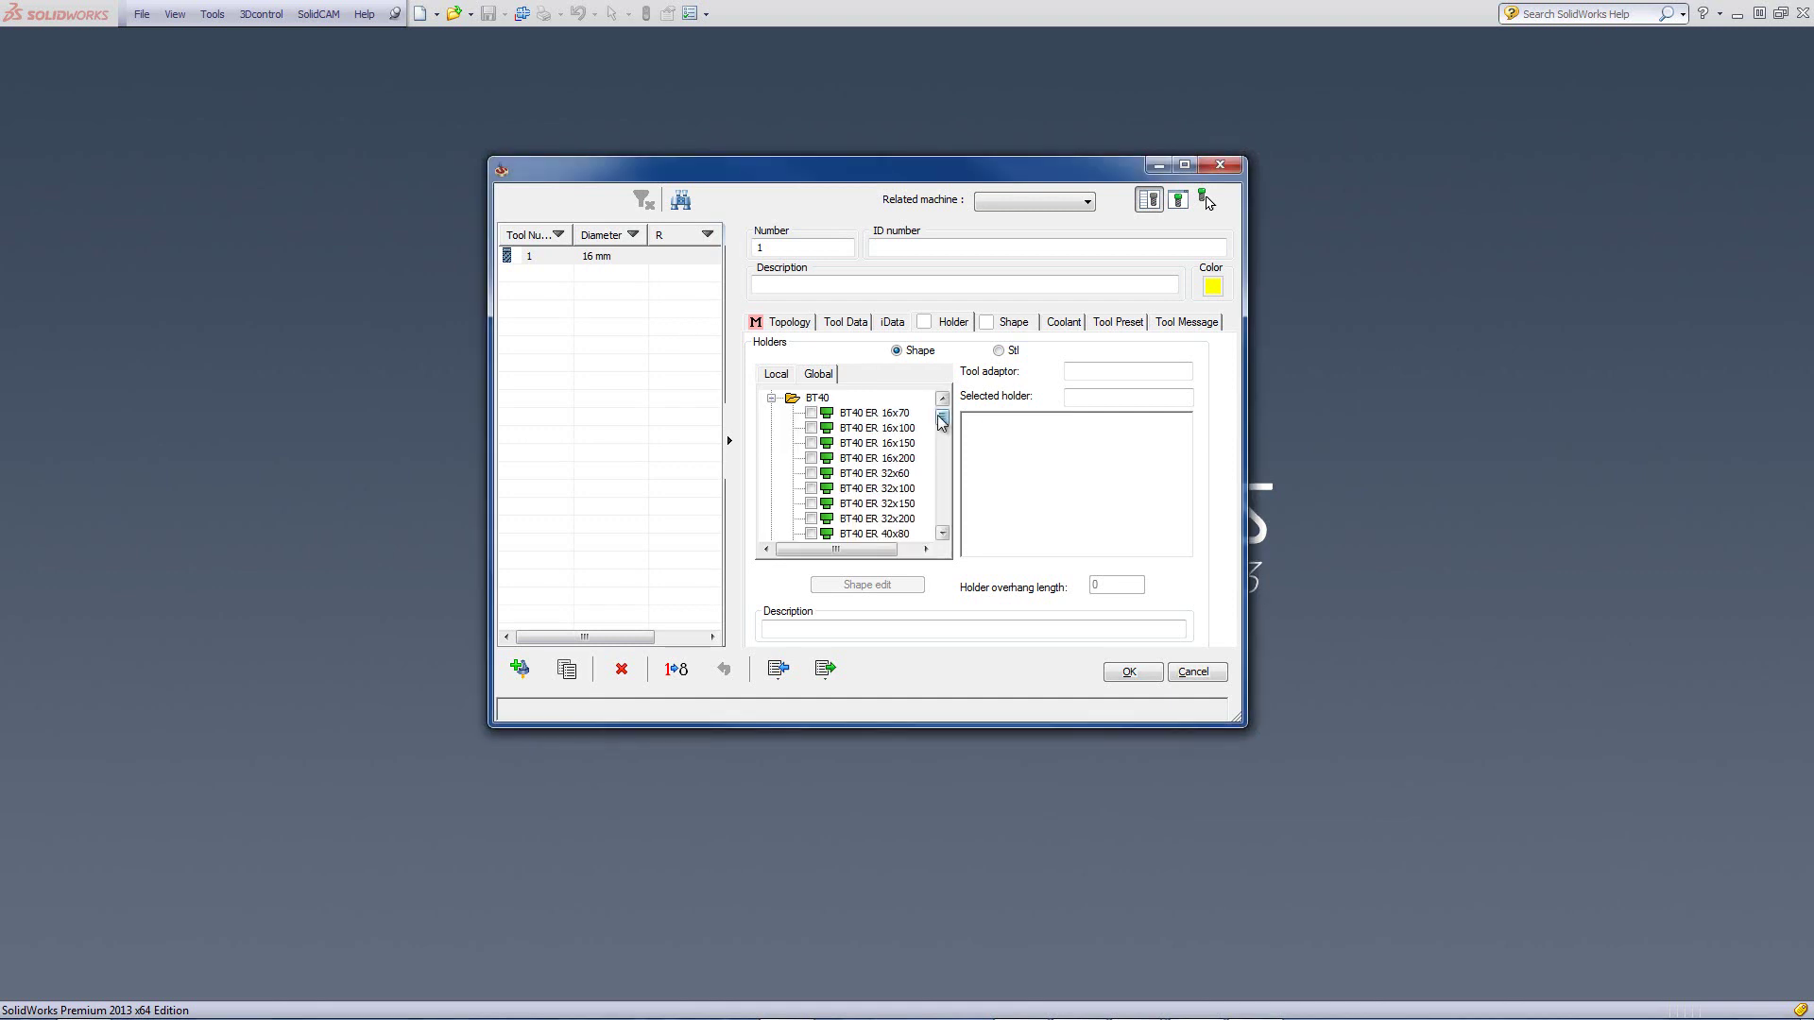
{"action": "left_click", "coordinate": [876, 415]}
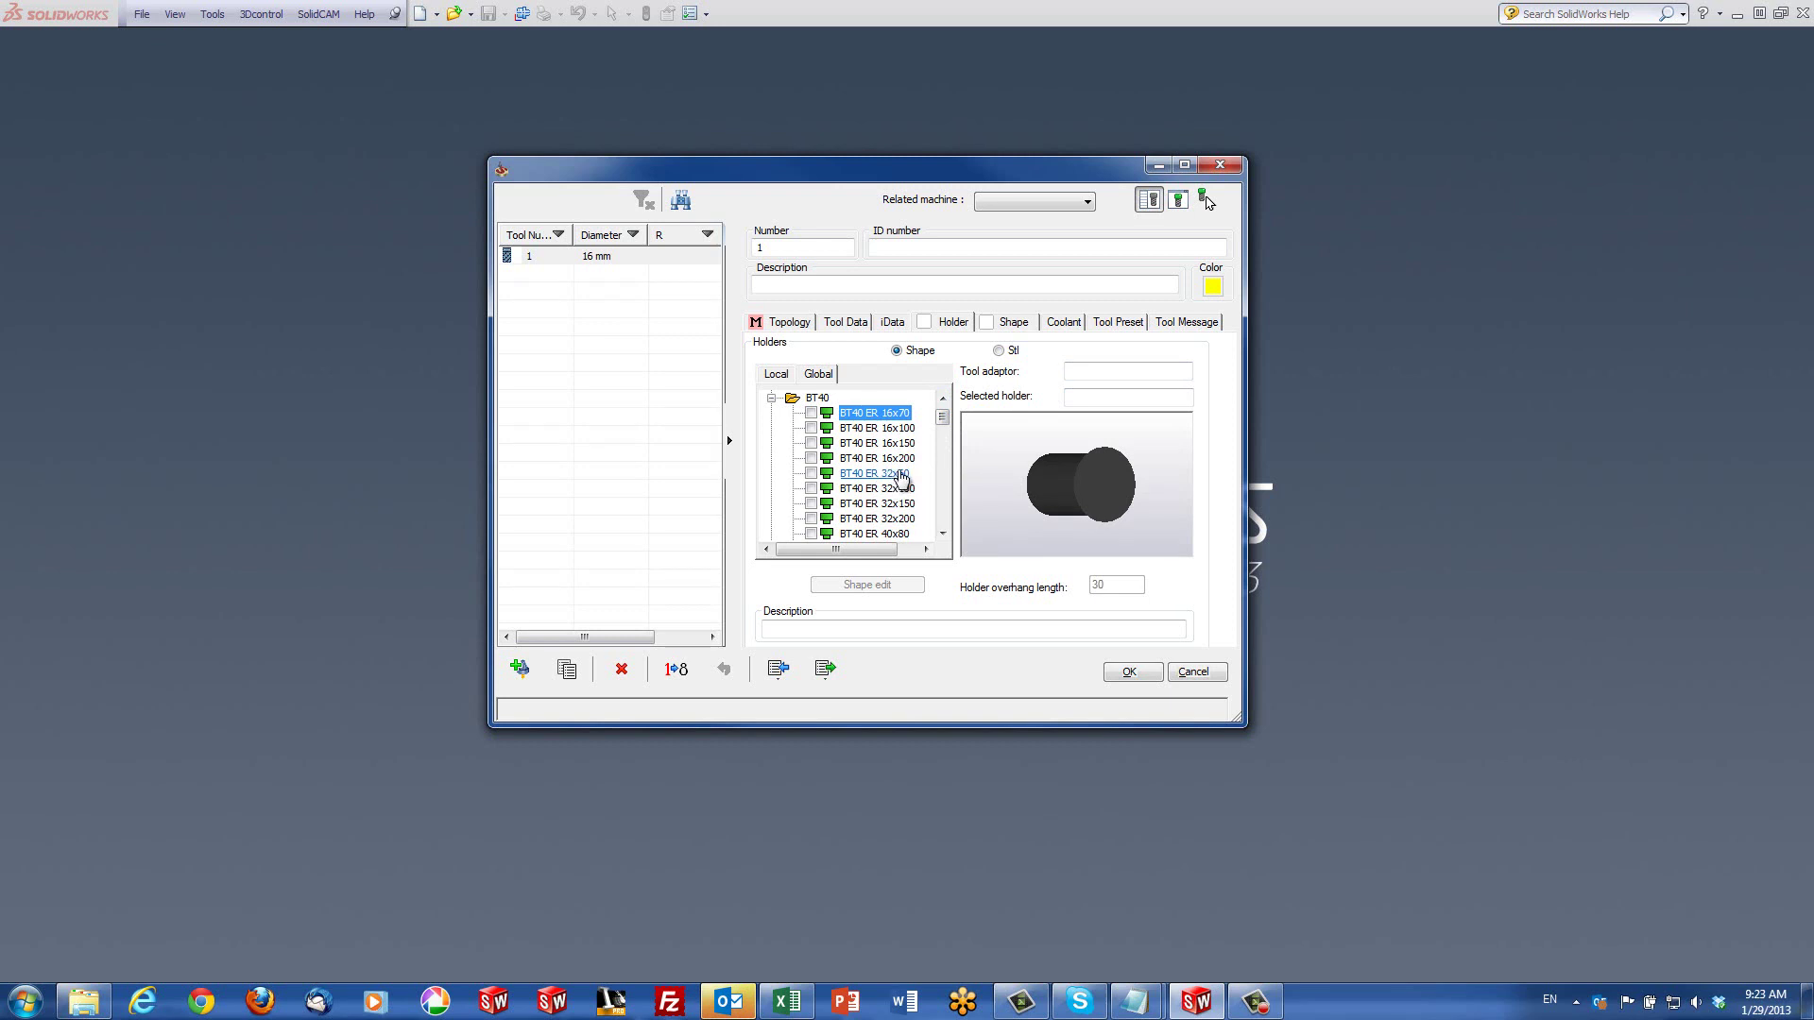
{"action": "left_click", "coordinate": [900, 473]}
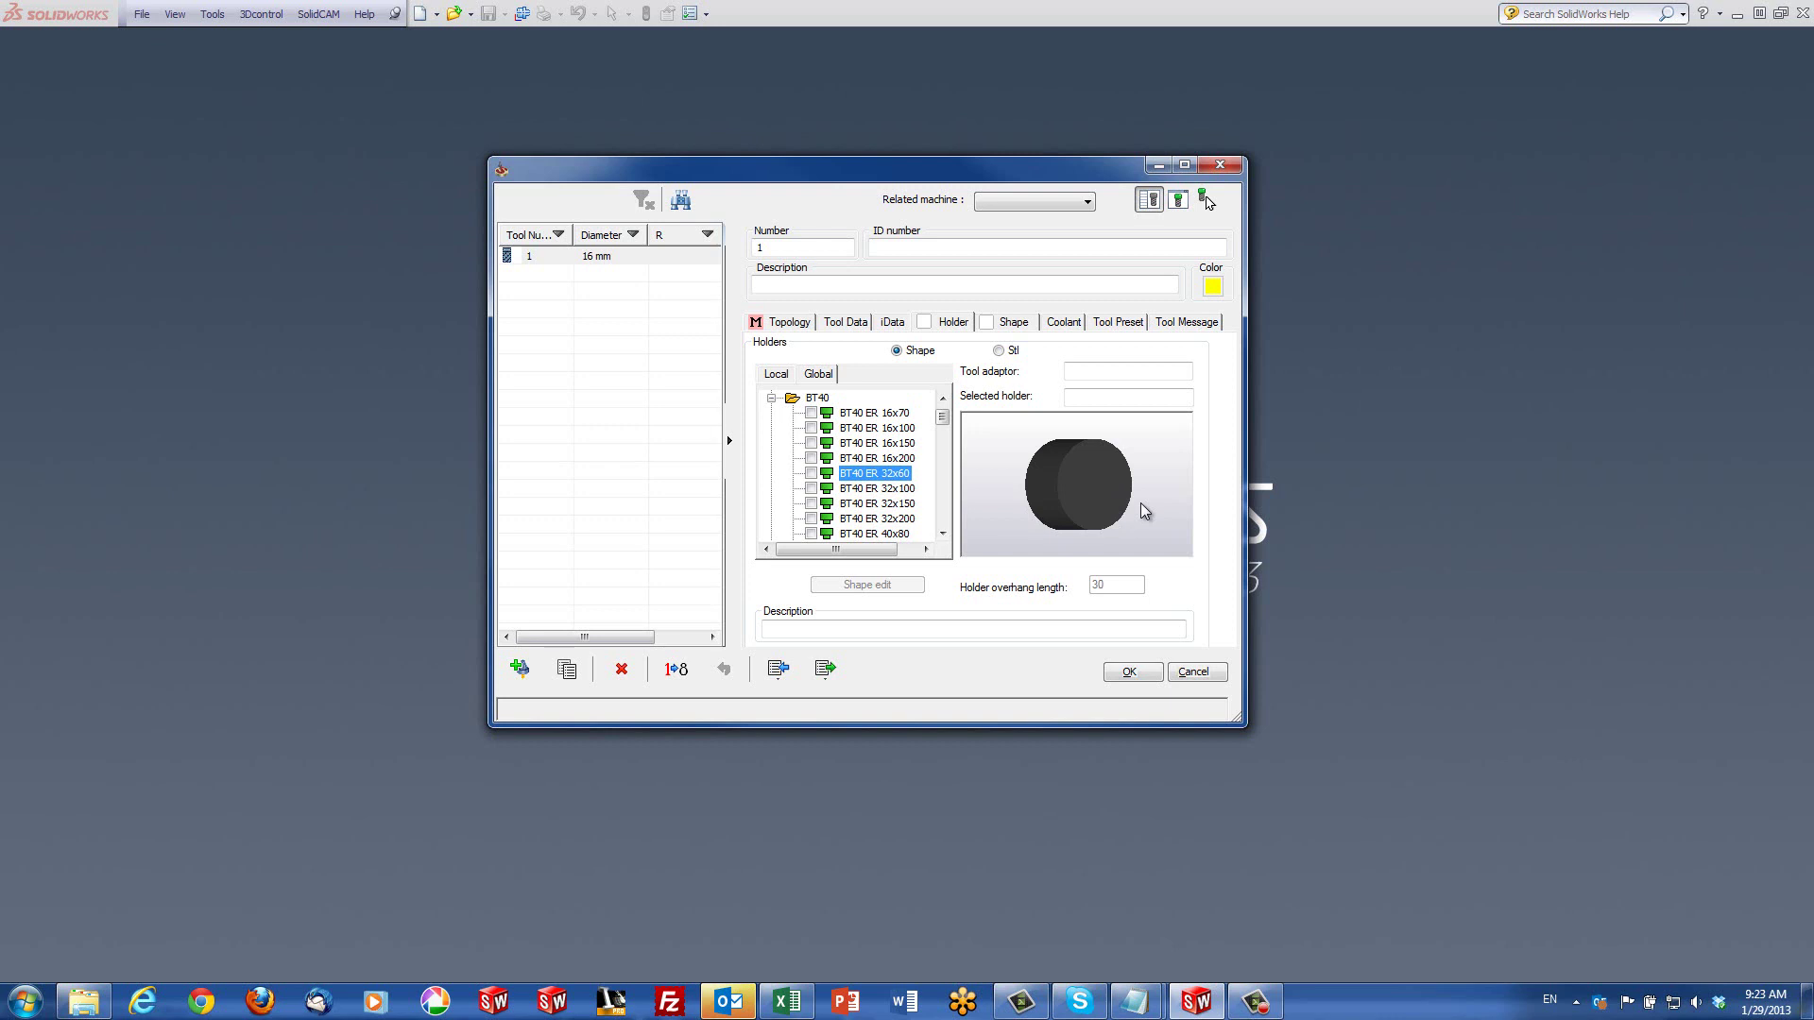
{"action": "left_click_drag", "start_coordinate": [1144, 511], "coordinate": [1120, 447]}
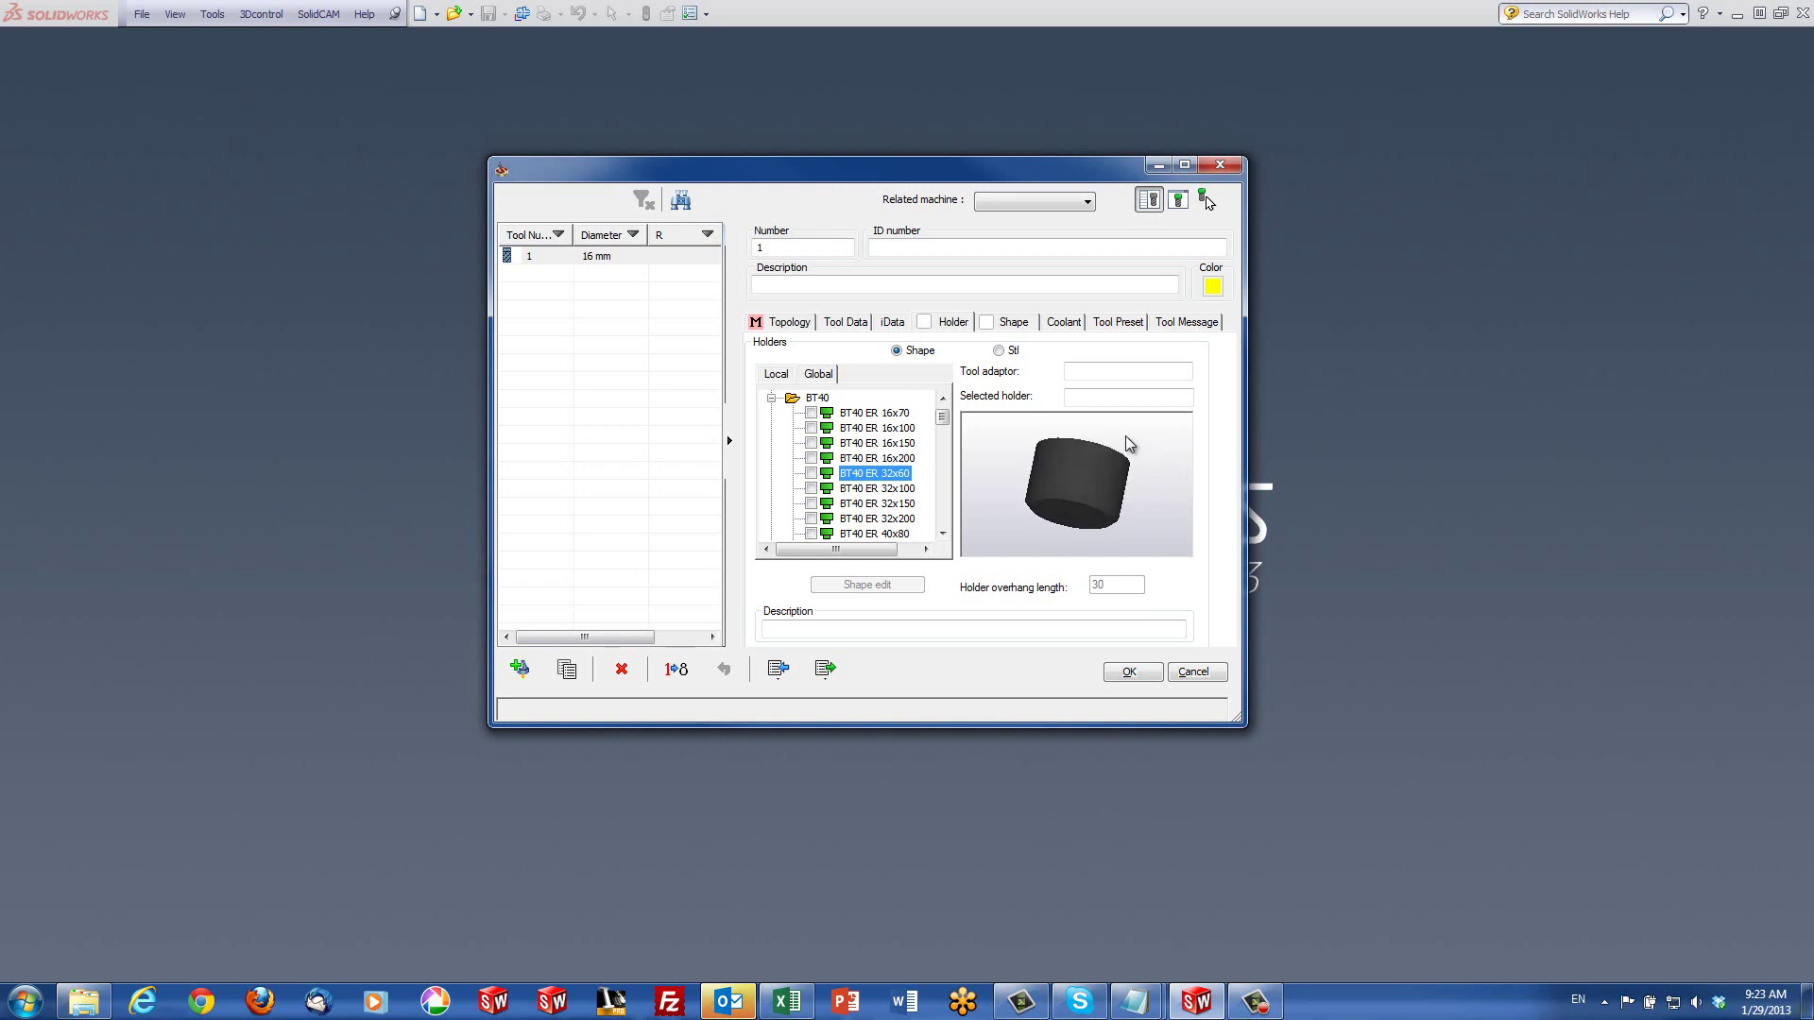
Assign BT40 ER 32x60 as tool 1's holder with the tool picture shown, then check the Global list.
{"action": "left_click", "coordinate": [1178, 201]}
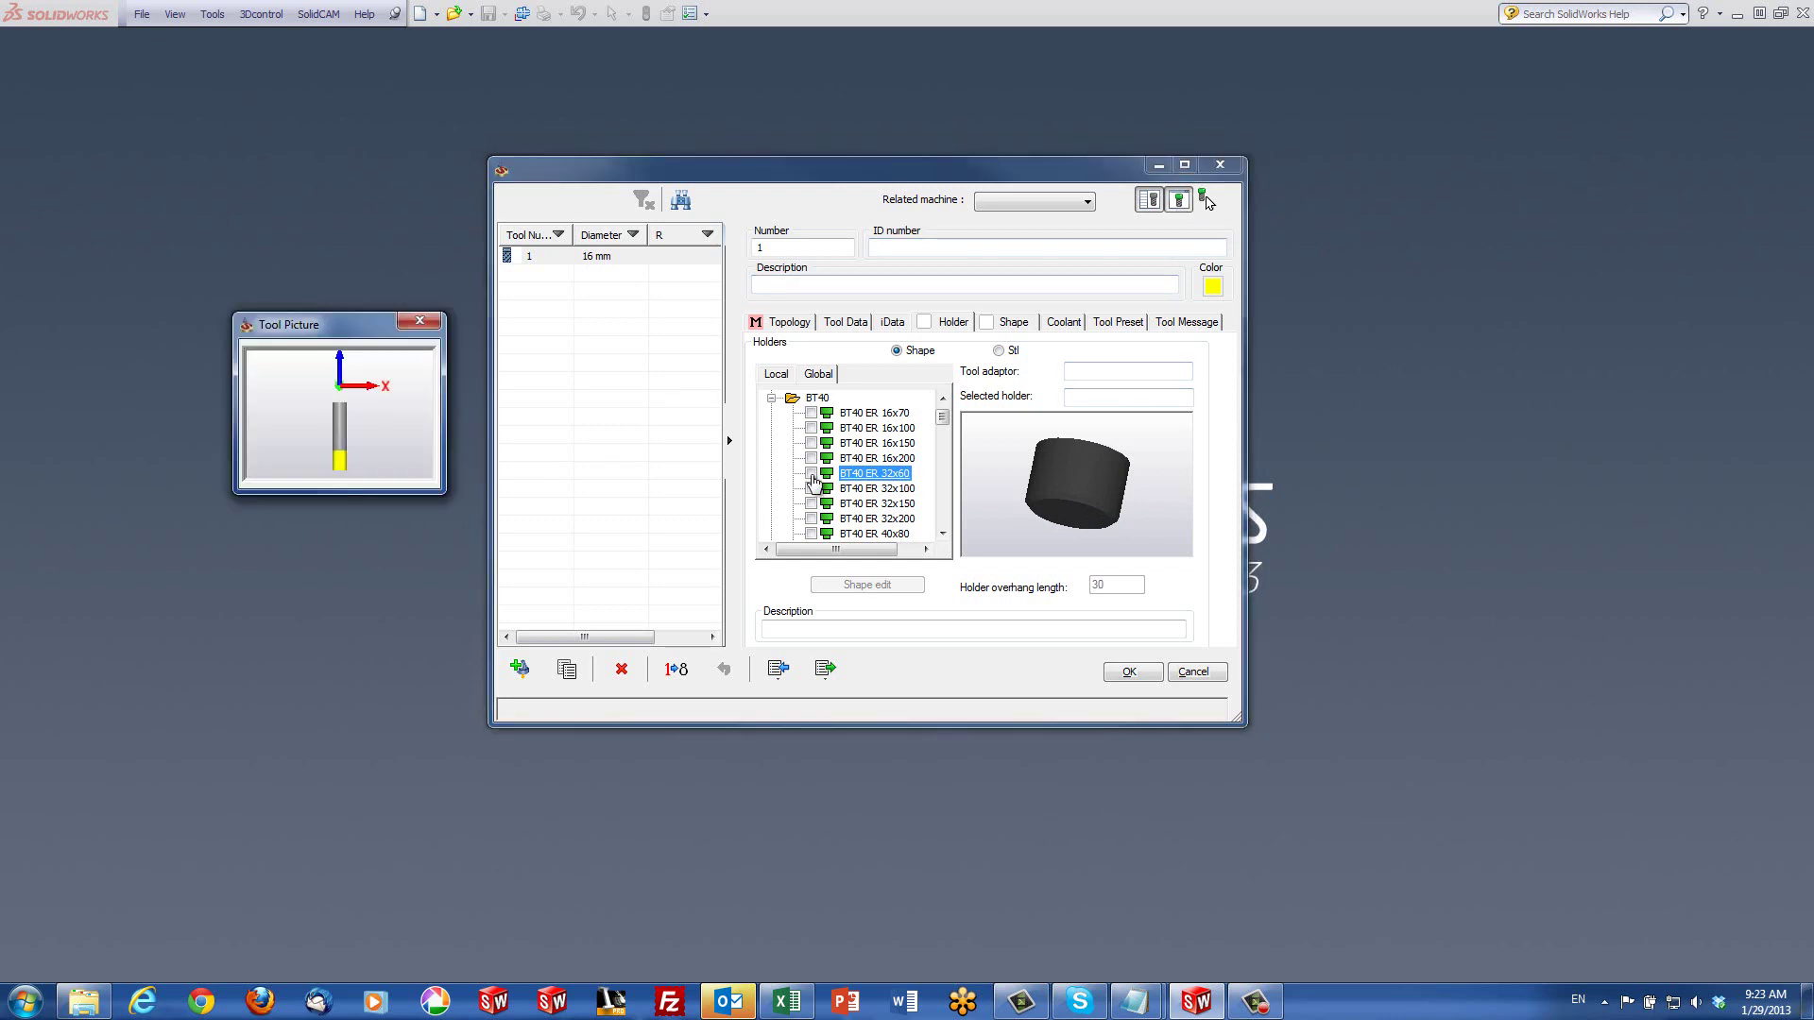
{"action": "left_click", "coordinate": [811, 473]}
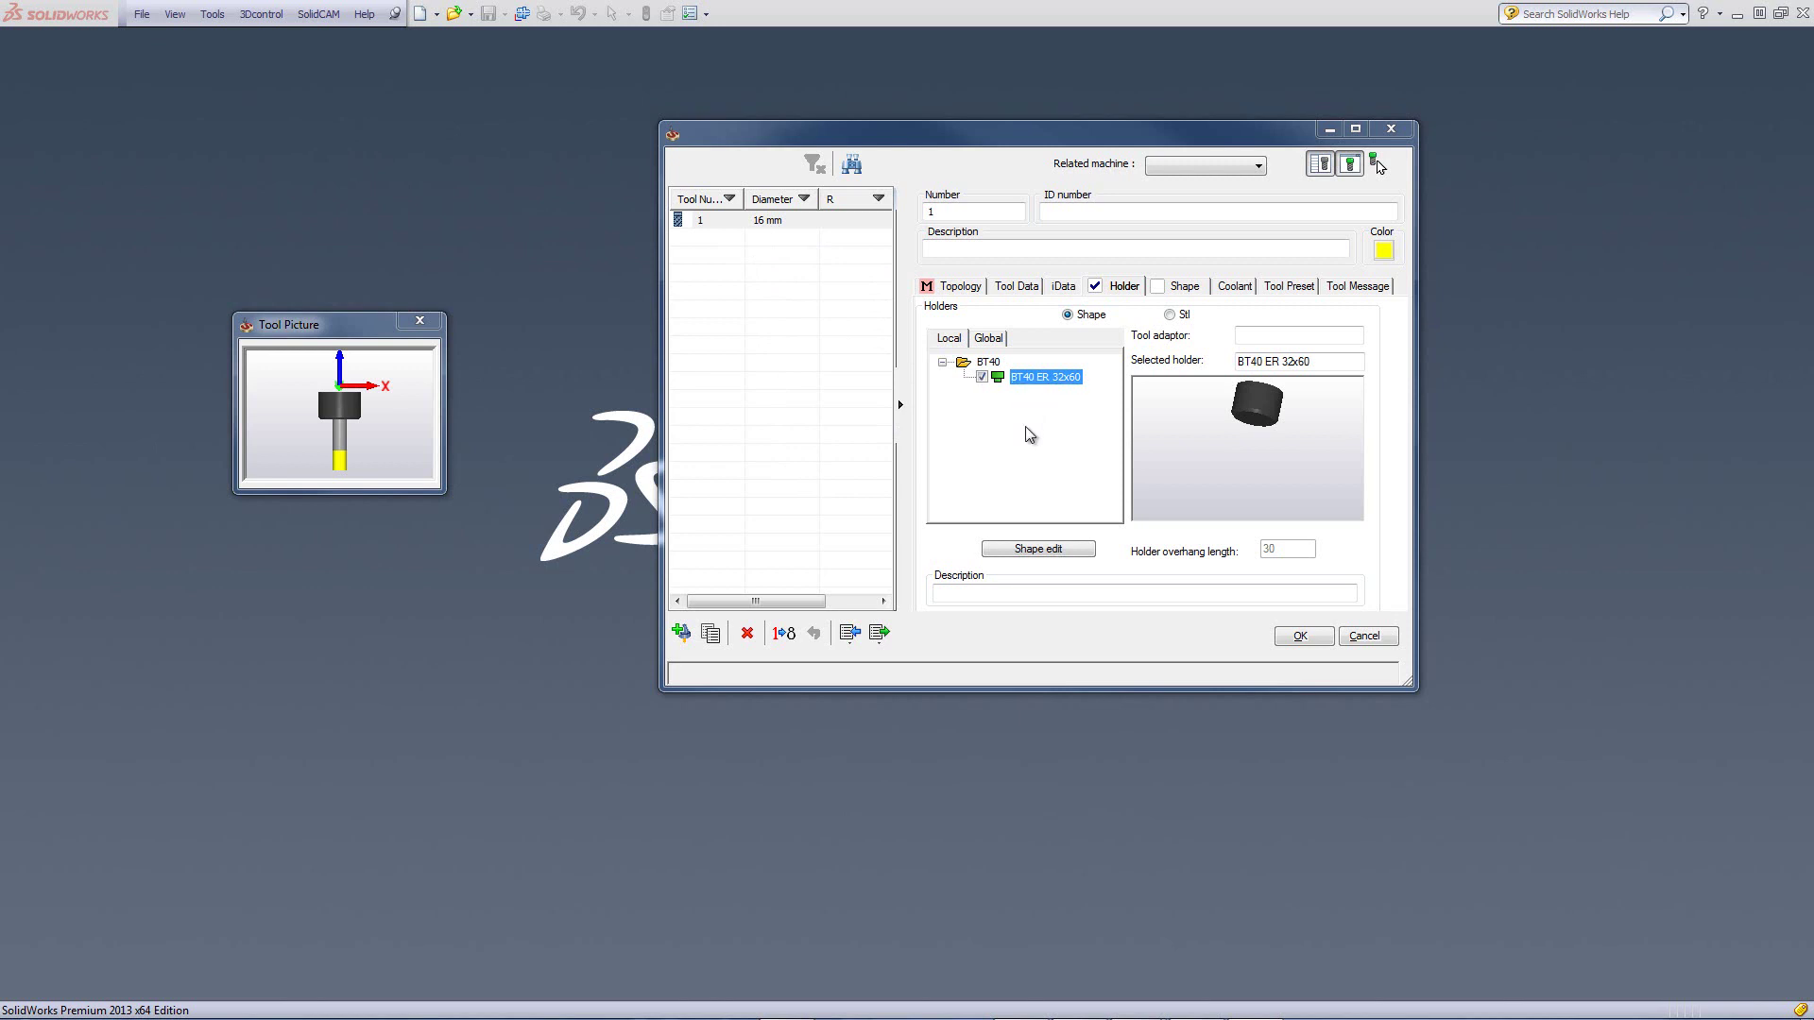
{"action": "left_click", "coordinate": [986, 342]}
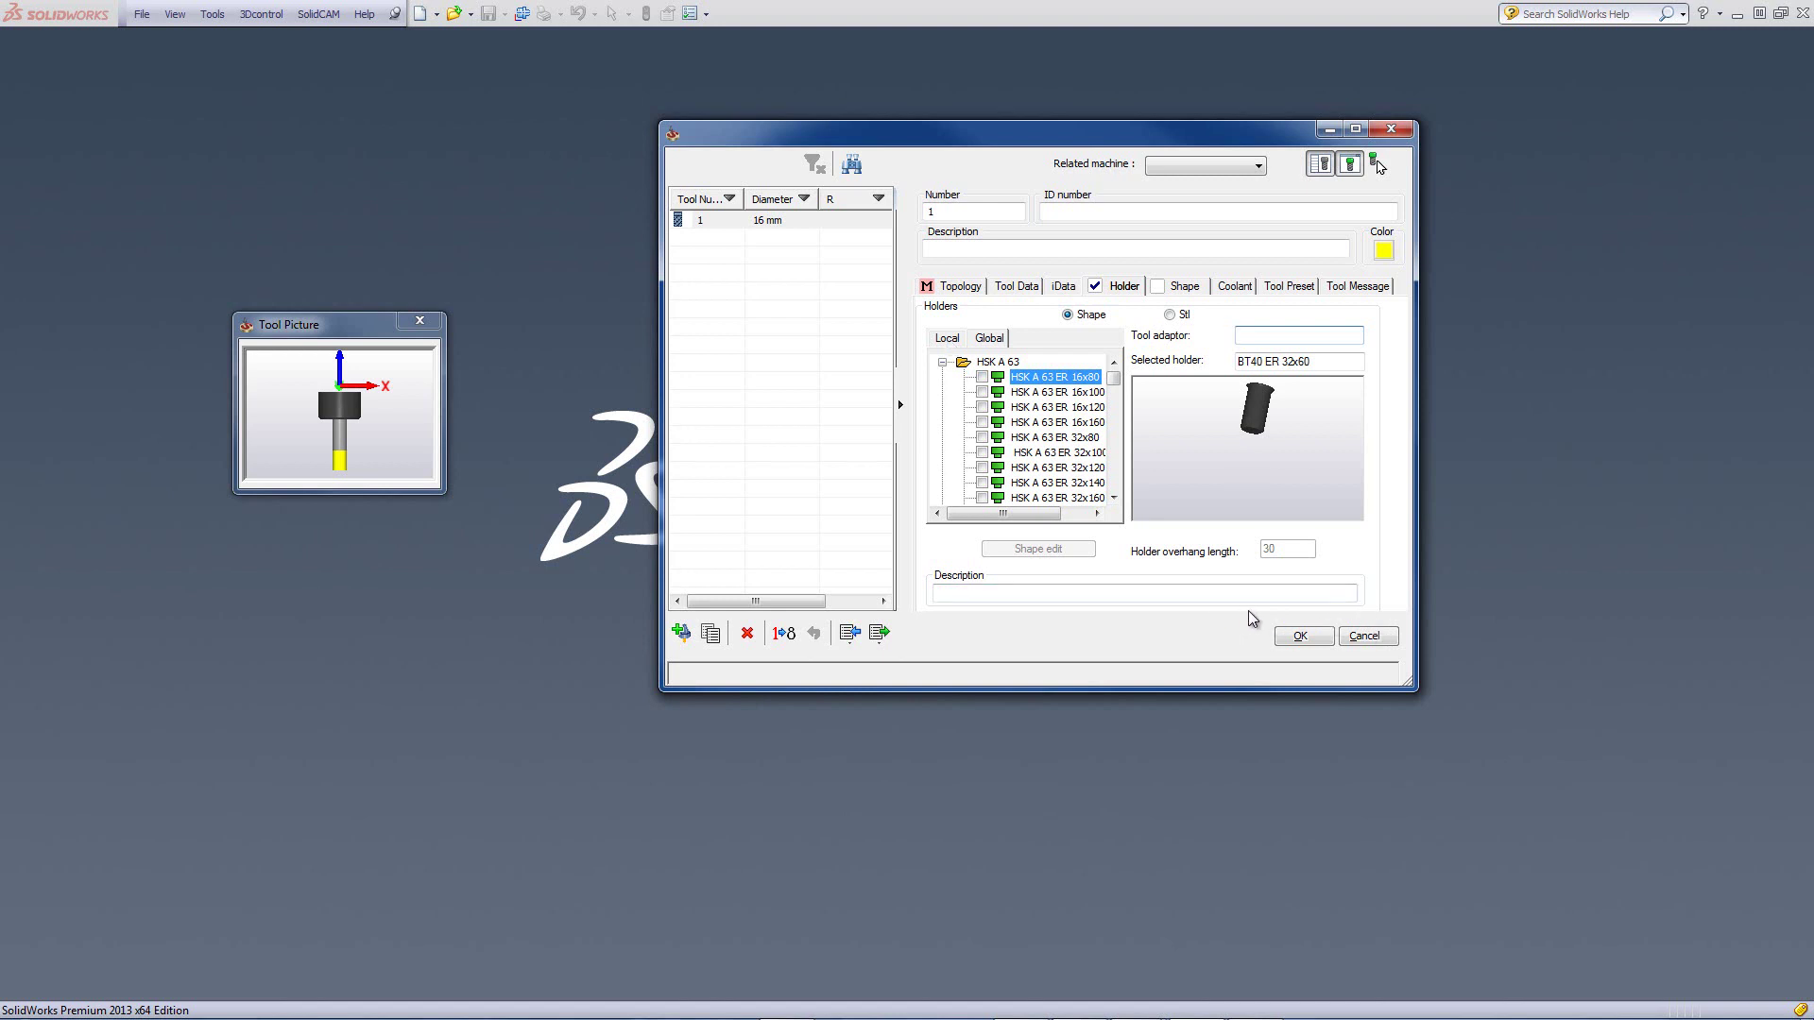
Close the tool library and open the Tool Holders library from the SolidCAM menu.
{"action": "left_click", "coordinate": [1302, 636]}
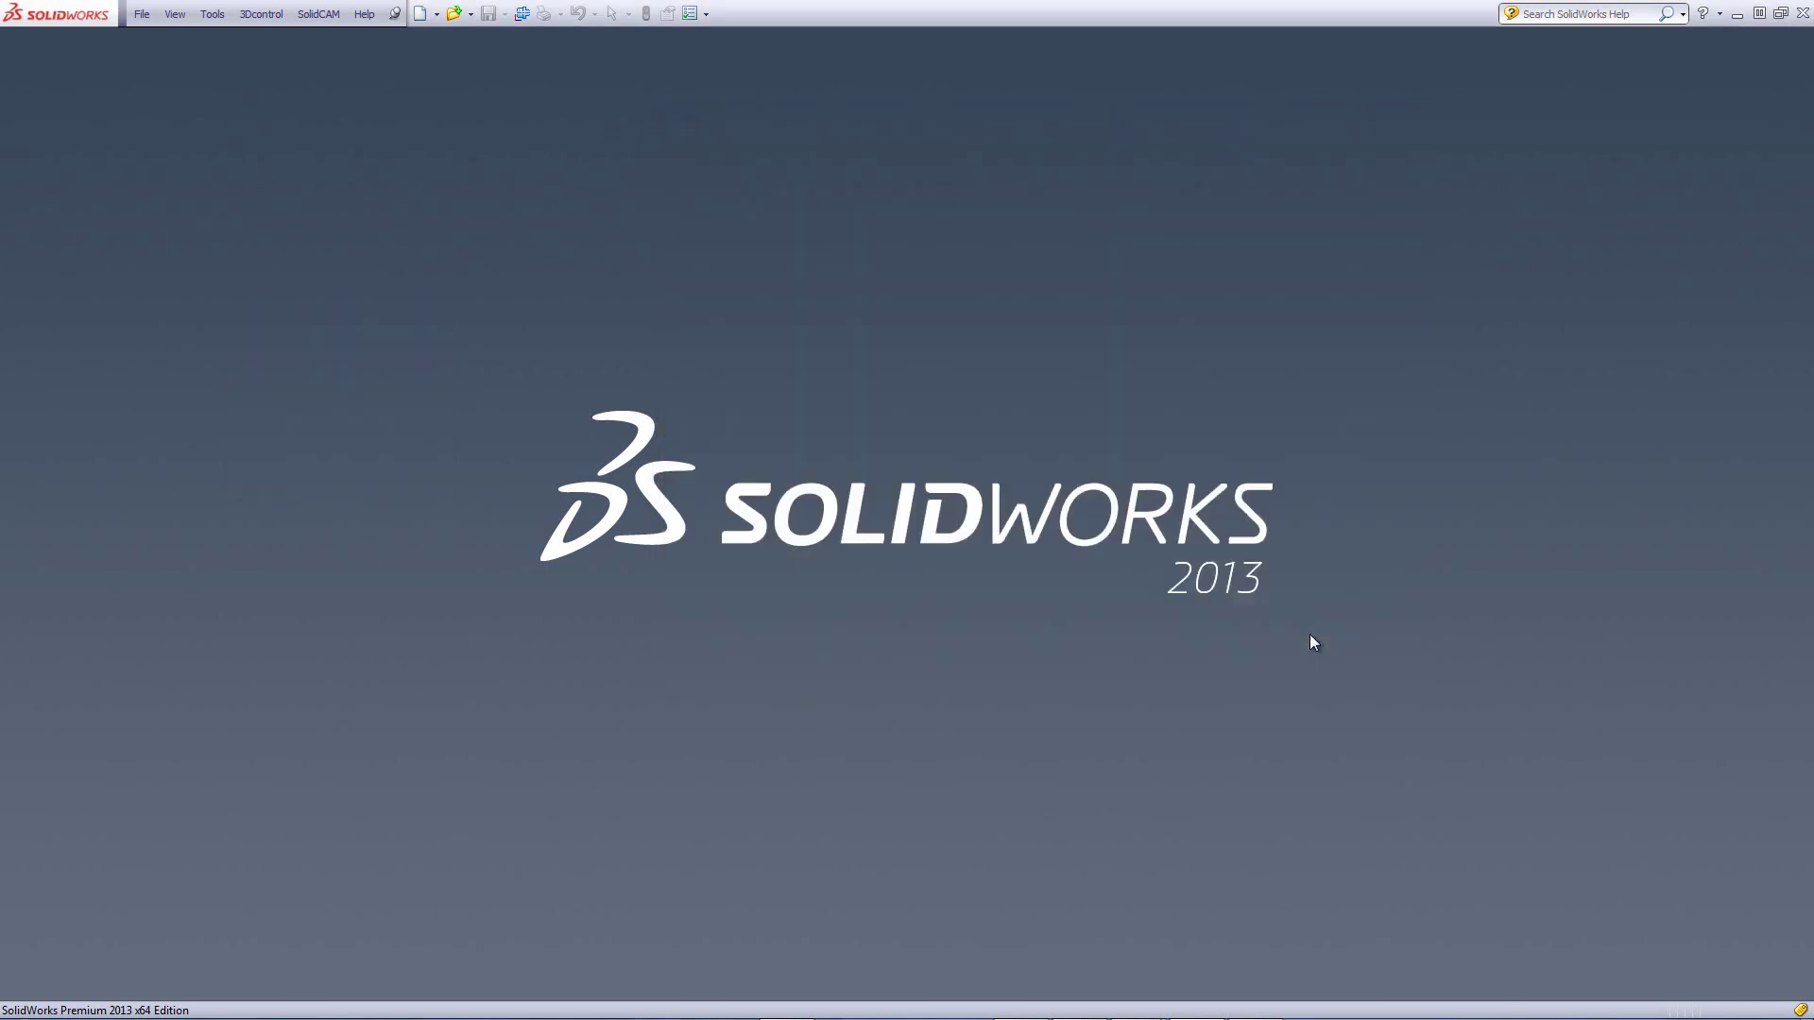
{"action": "left_click", "coordinate": [323, 15]}
{"action": "mouse_move", "coordinate": [382, 195]}
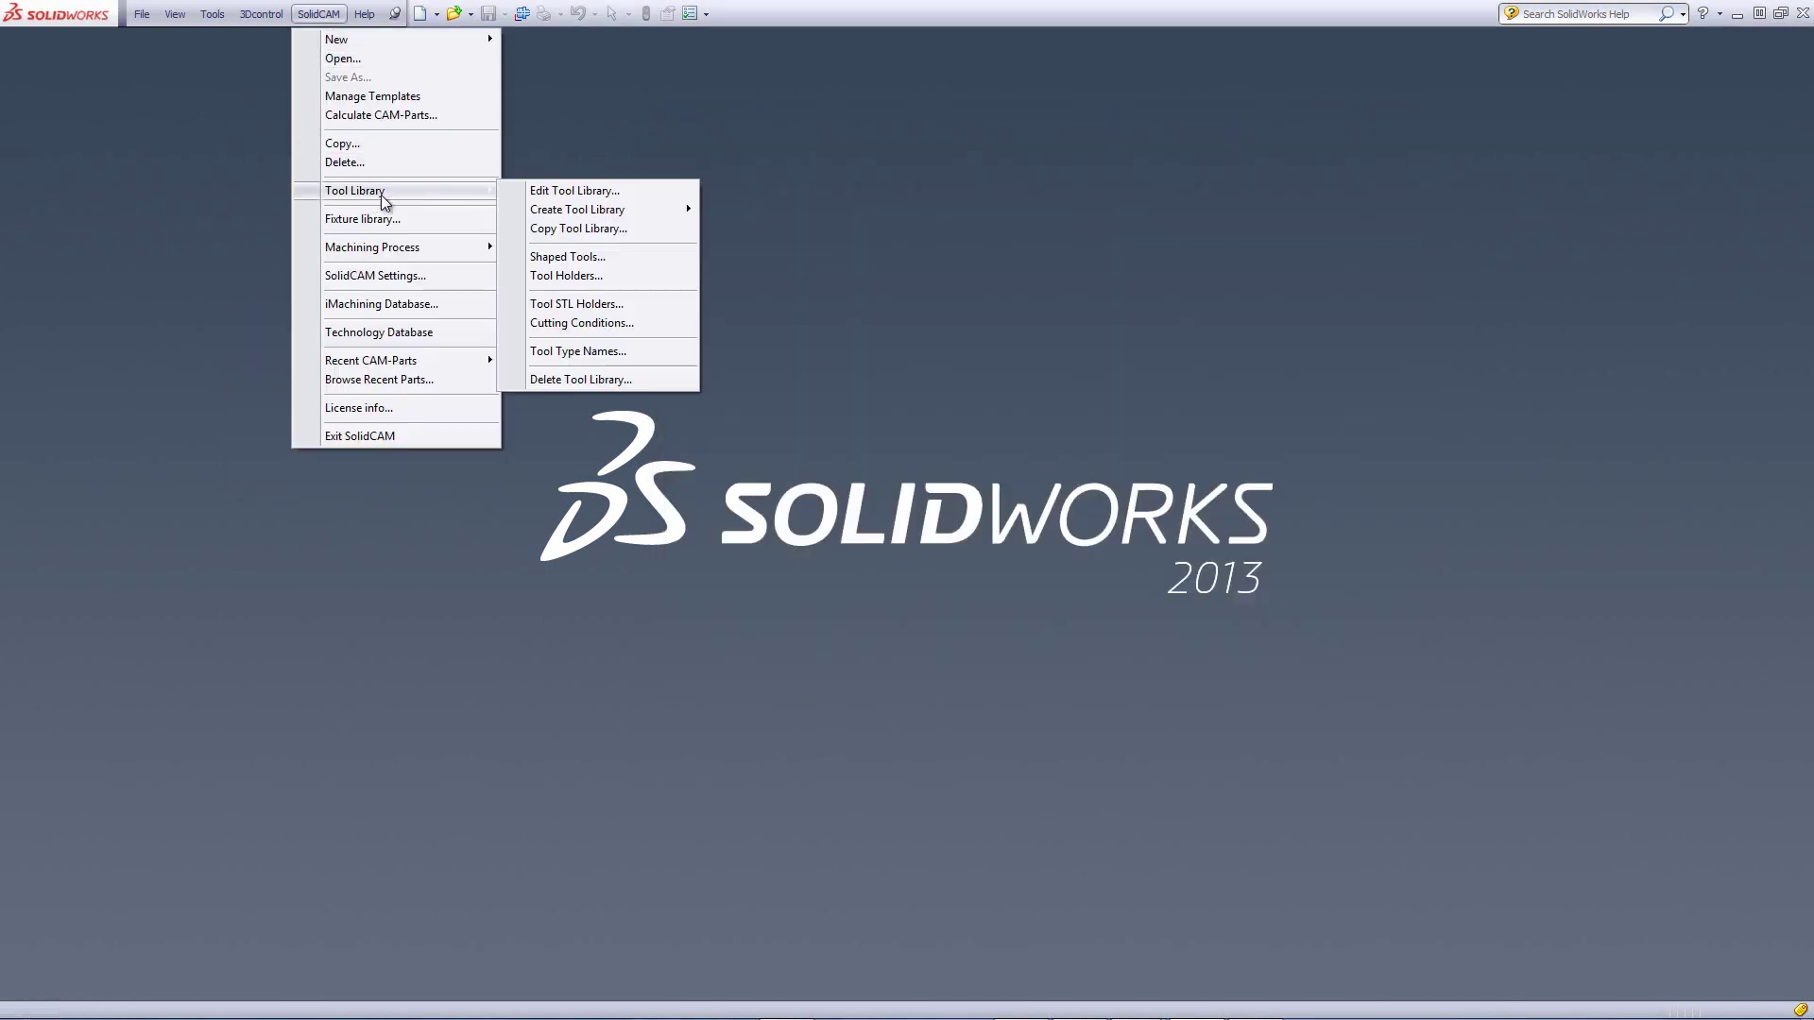
{"action": "left_click", "coordinate": [616, 277]}
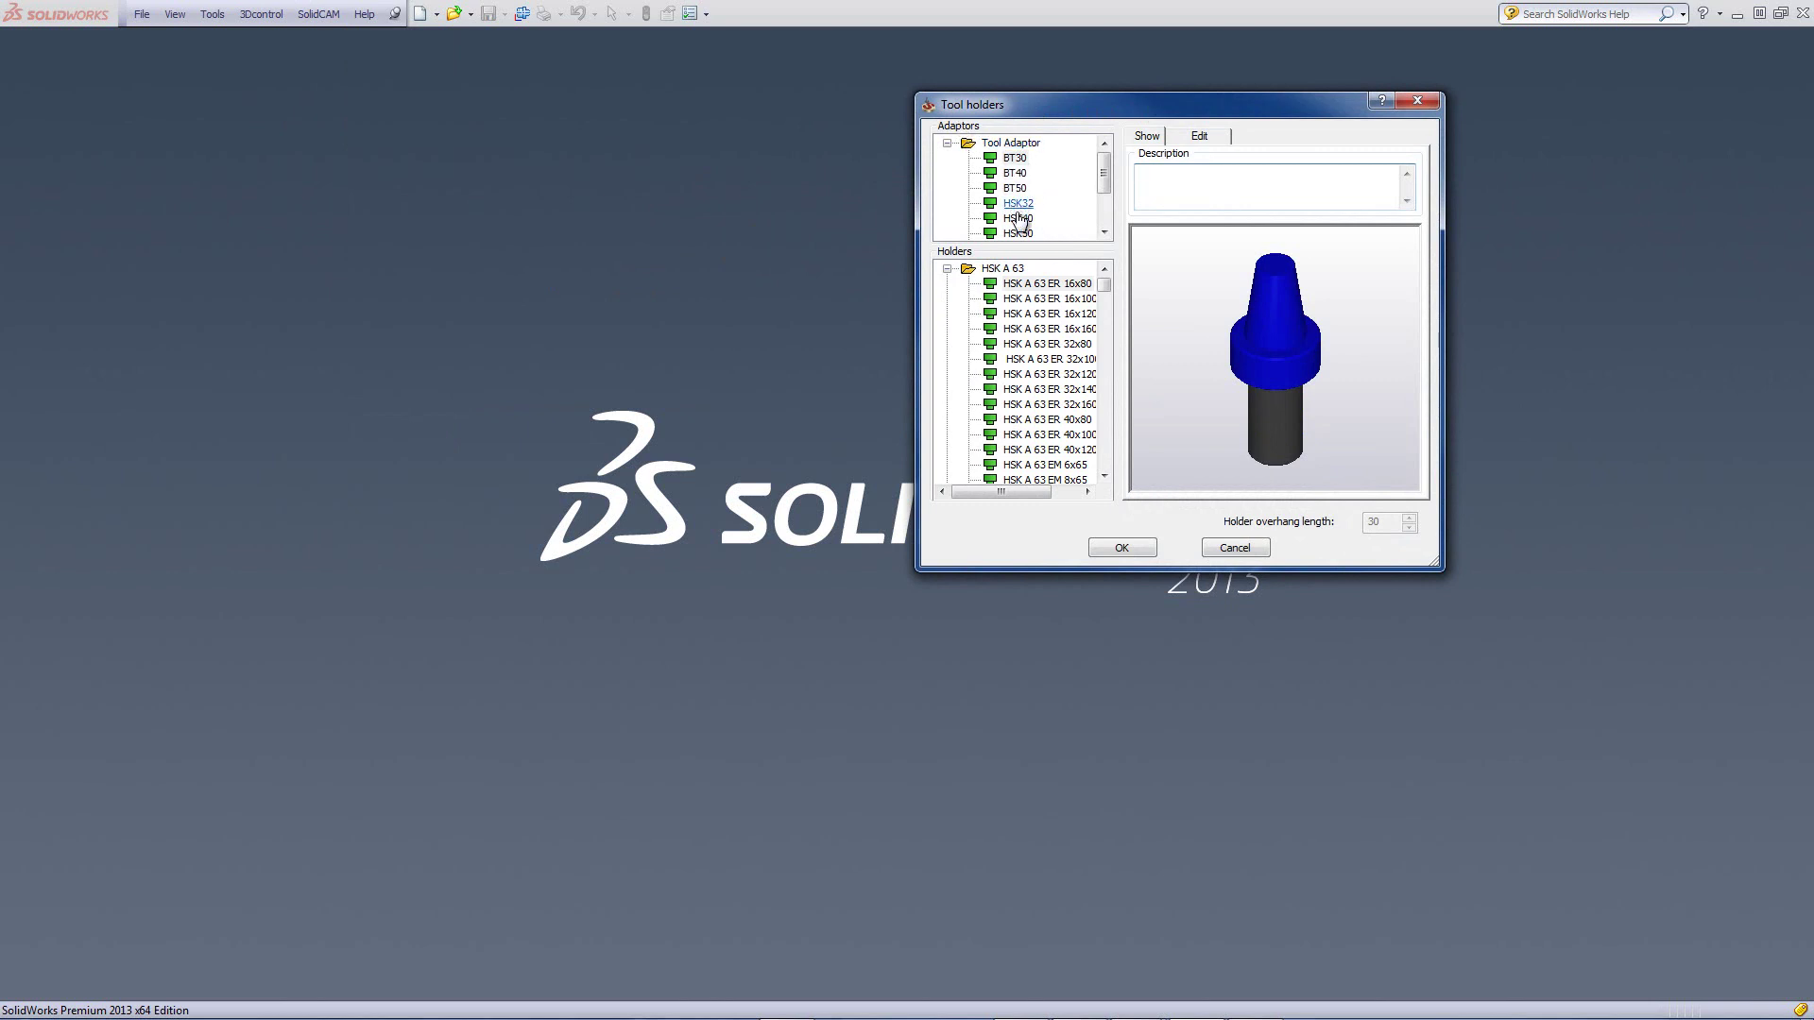
Scroll the Holders list down to the SPECIAL group and bring up its holder actions.
{"action": "mouse_move", "coordinate": [1104, 187]}
{"action": "left_mouse_down"}
{"action": "mouse_move", "coordinate": [1103, 210]}
{"action": "mouse_move", "coordinate": [1084, 170]}
{"action": "left_mouse_up"}
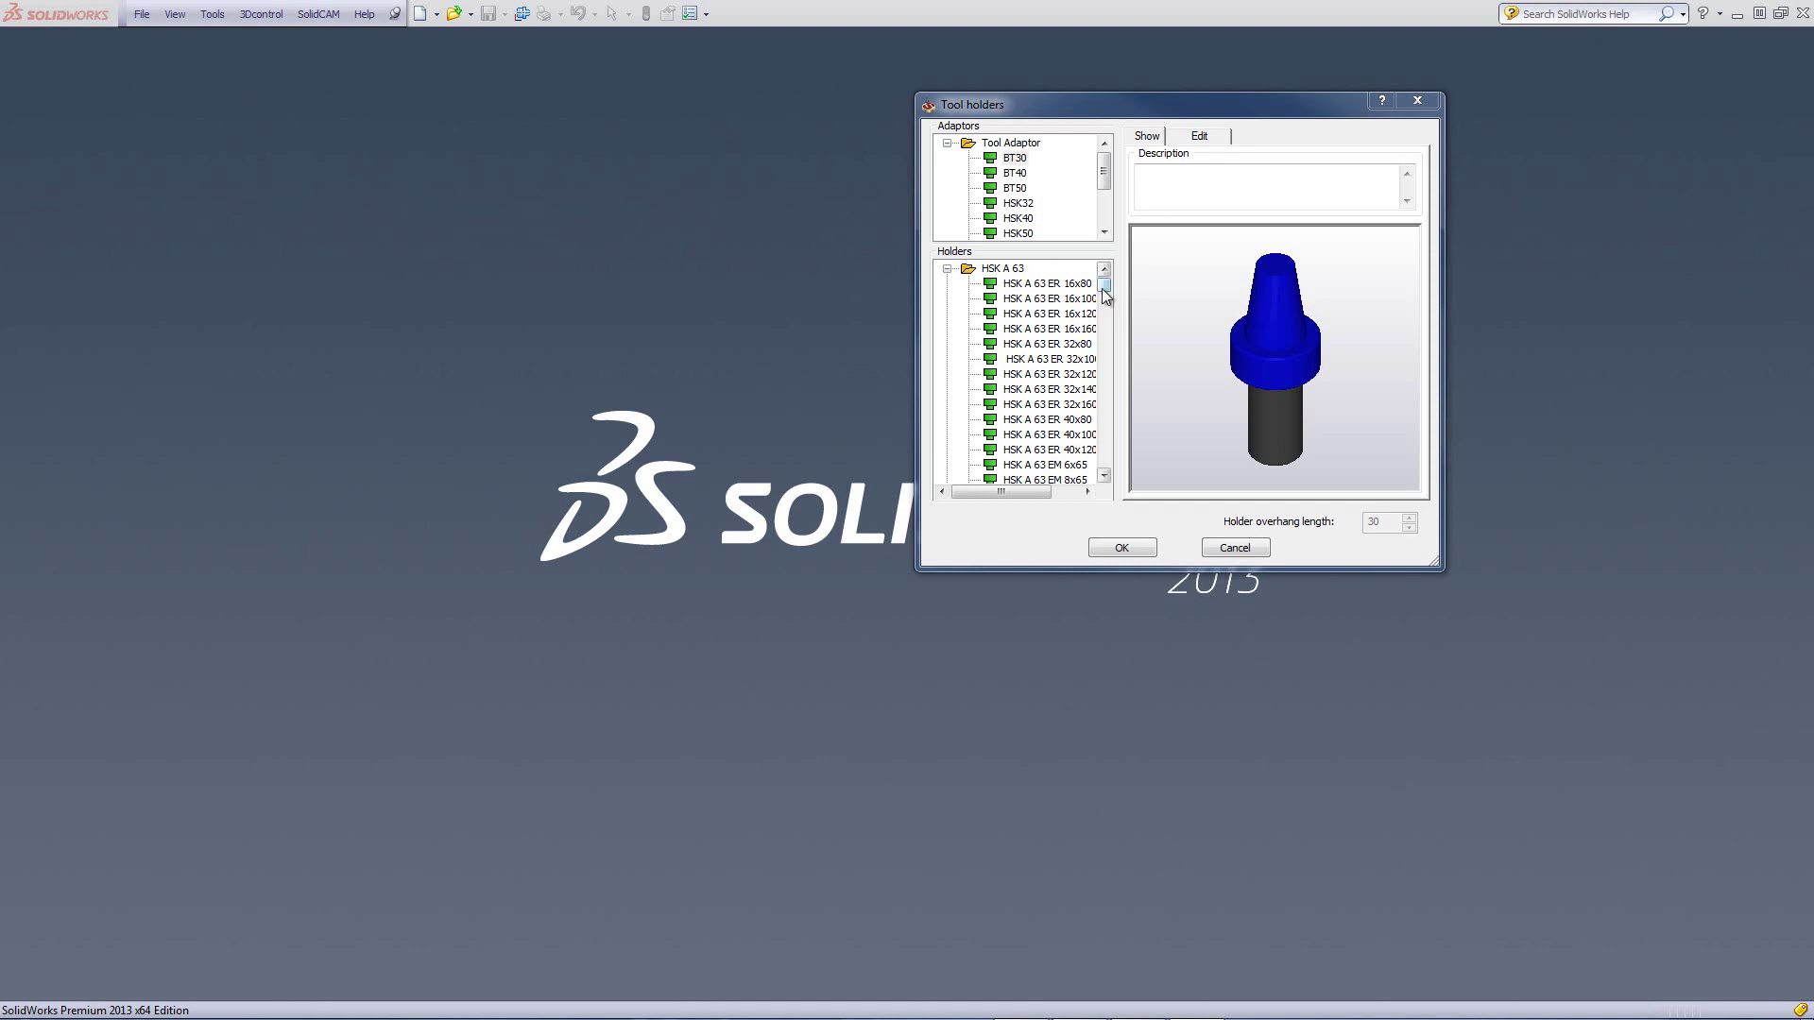
{"action": "left_click_drag", "start_coordinate": [1104, 286], "coordinate": [1110, 488]}
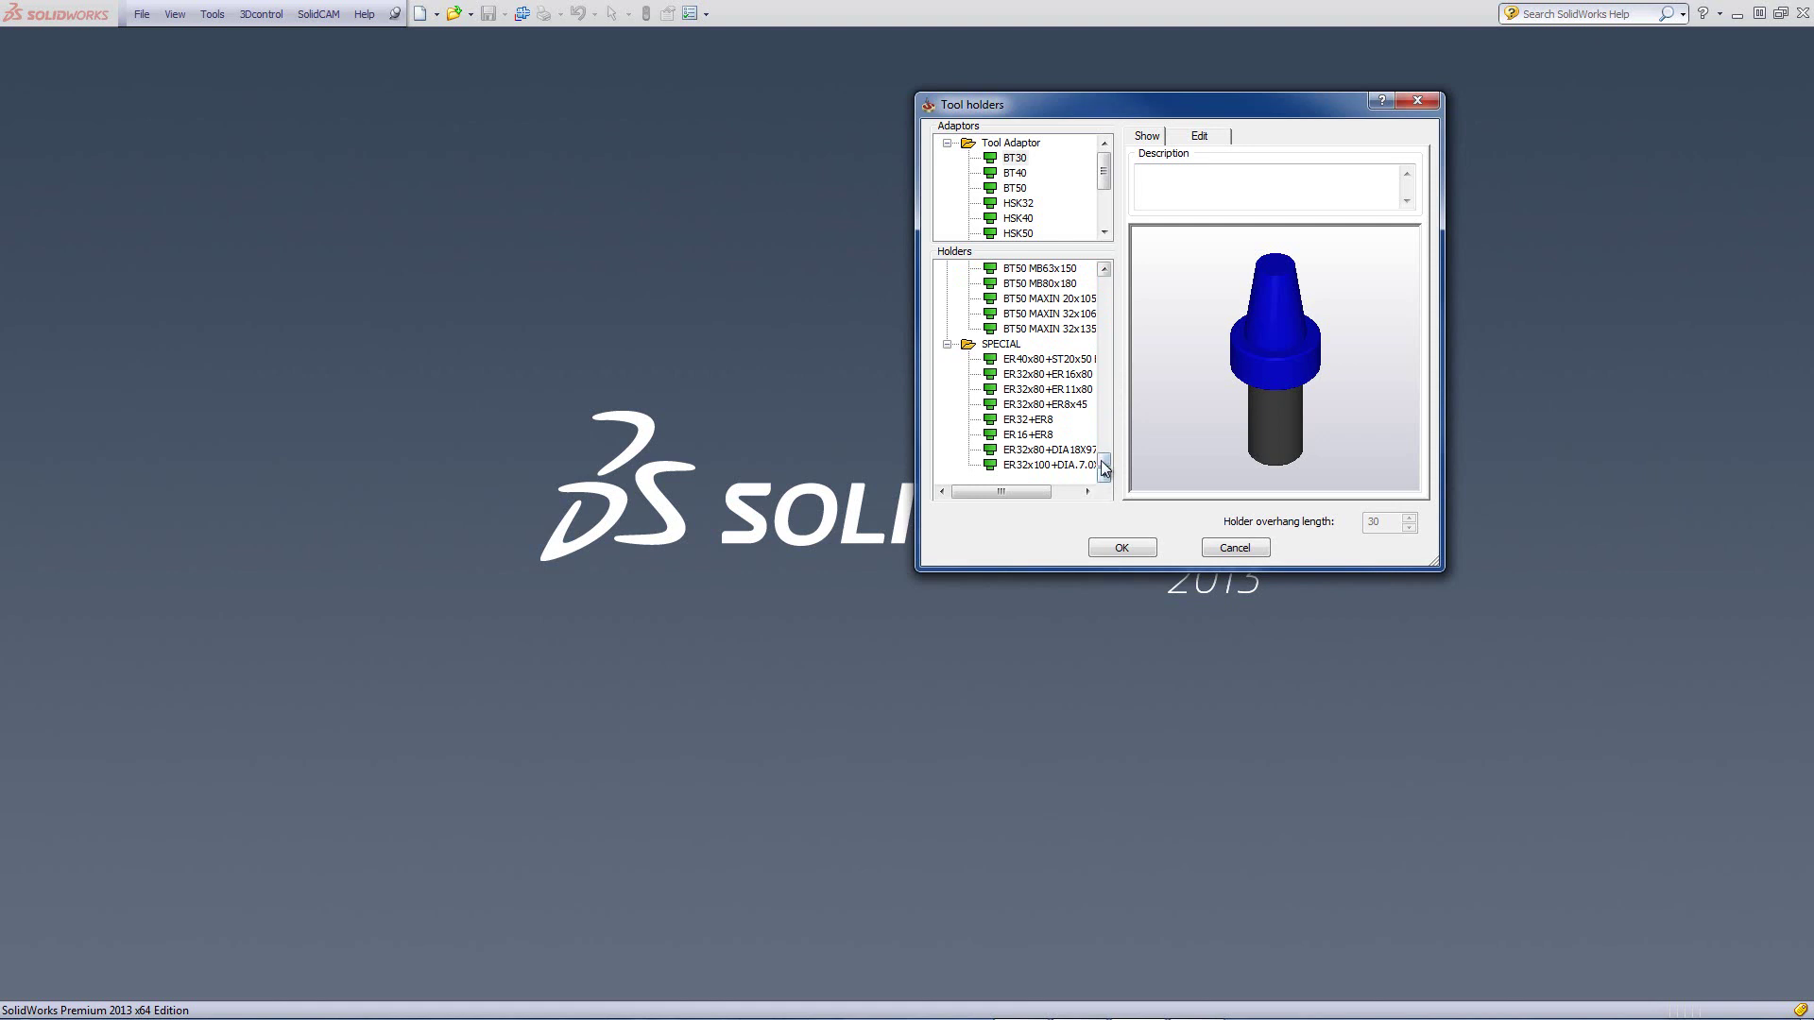
{"action": "mouse_move", "coordinate": [1105, 461]}
{"action": "left_mouse_down"}
{"action": "mouse_move", "coordinate": [1106, 420]}
{"action": "mouse_move", "coordinate": [1109, 491]}
{"action": "left_mouse_up"}
{"action": "right_click", "coordinate": [1029, 361]}
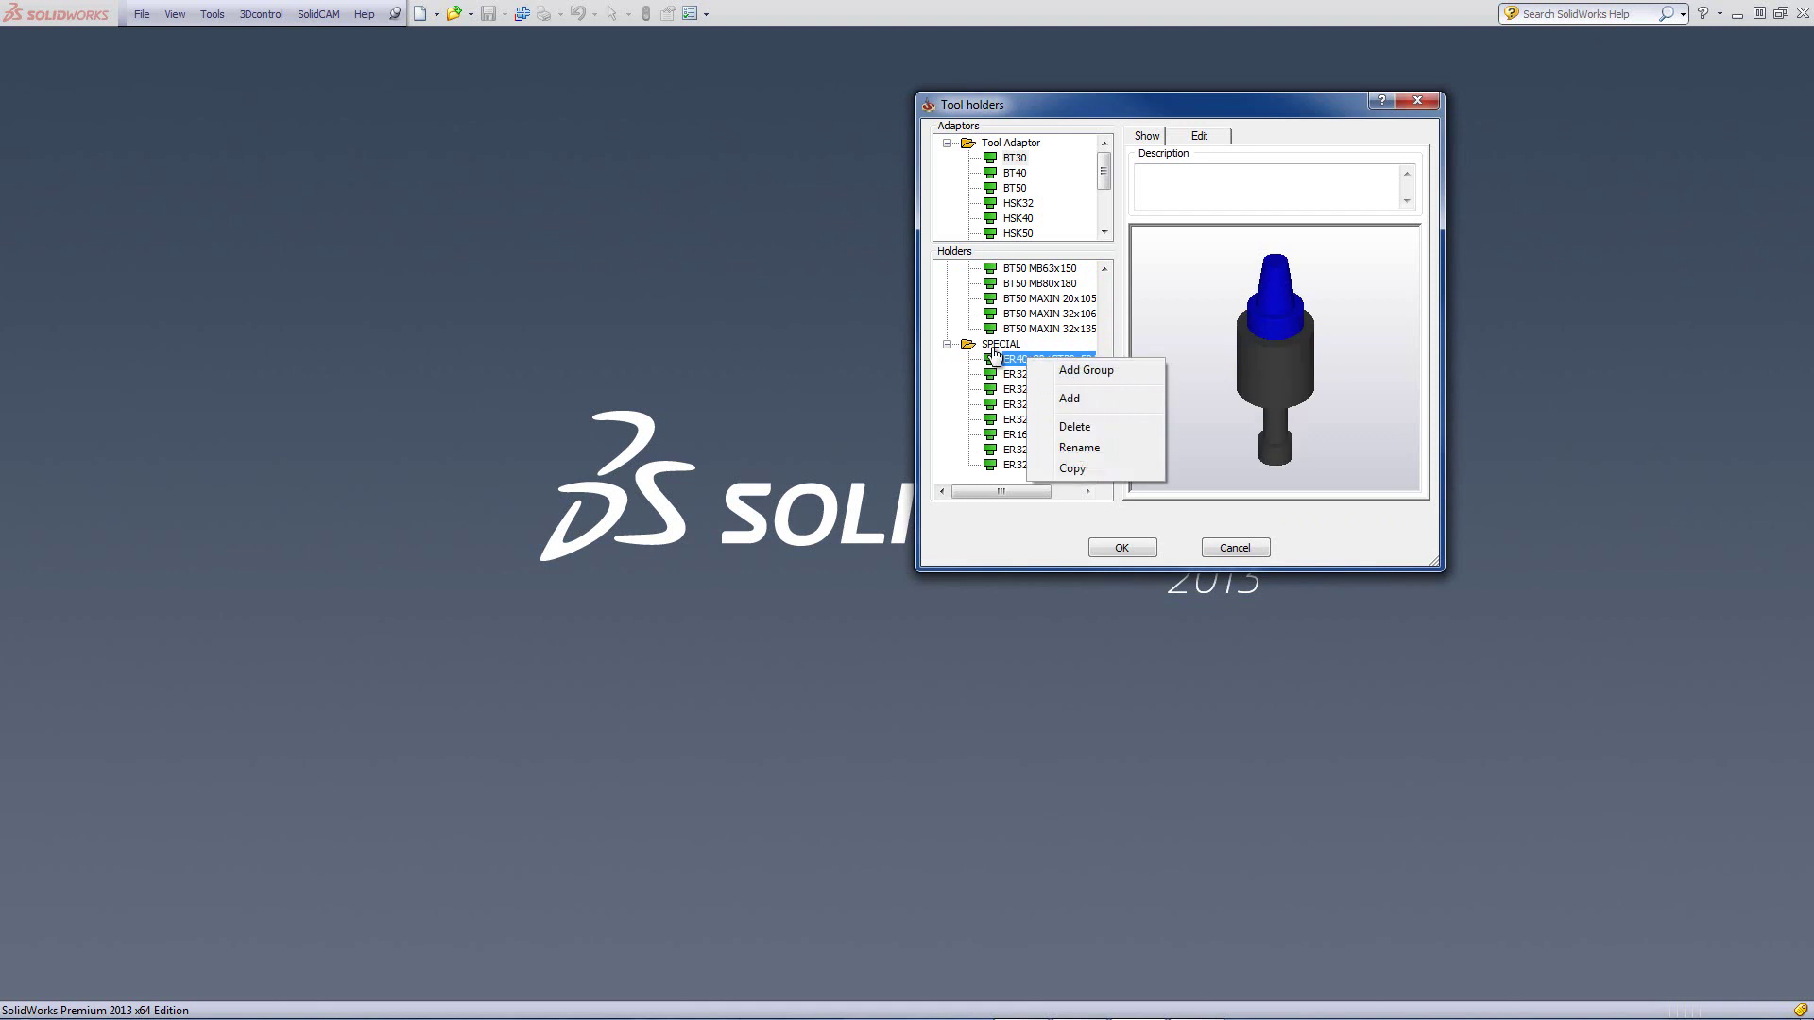
Add a new holder to SPECIAL, rename it 123, and switch to editing its profile.
{"action": "left_click", "coordinate": [1082, 406]}
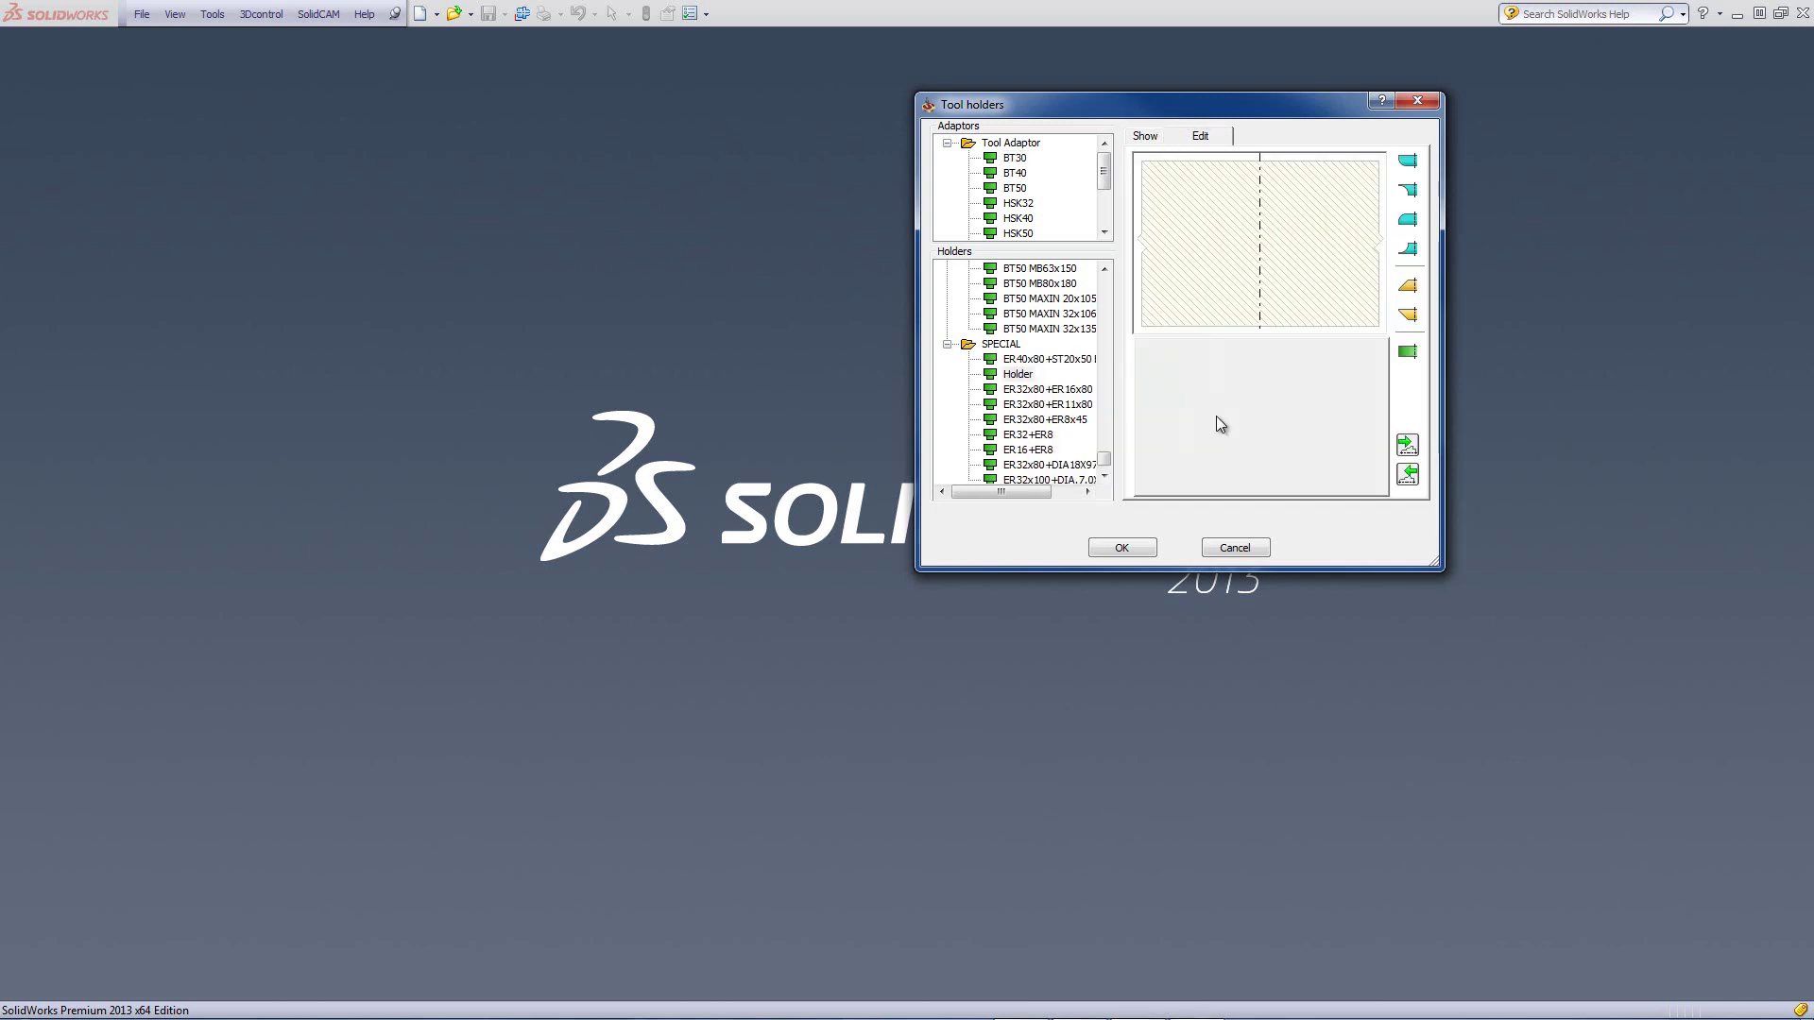
{"action": "right_click", "coordinate": [1025, 380]}
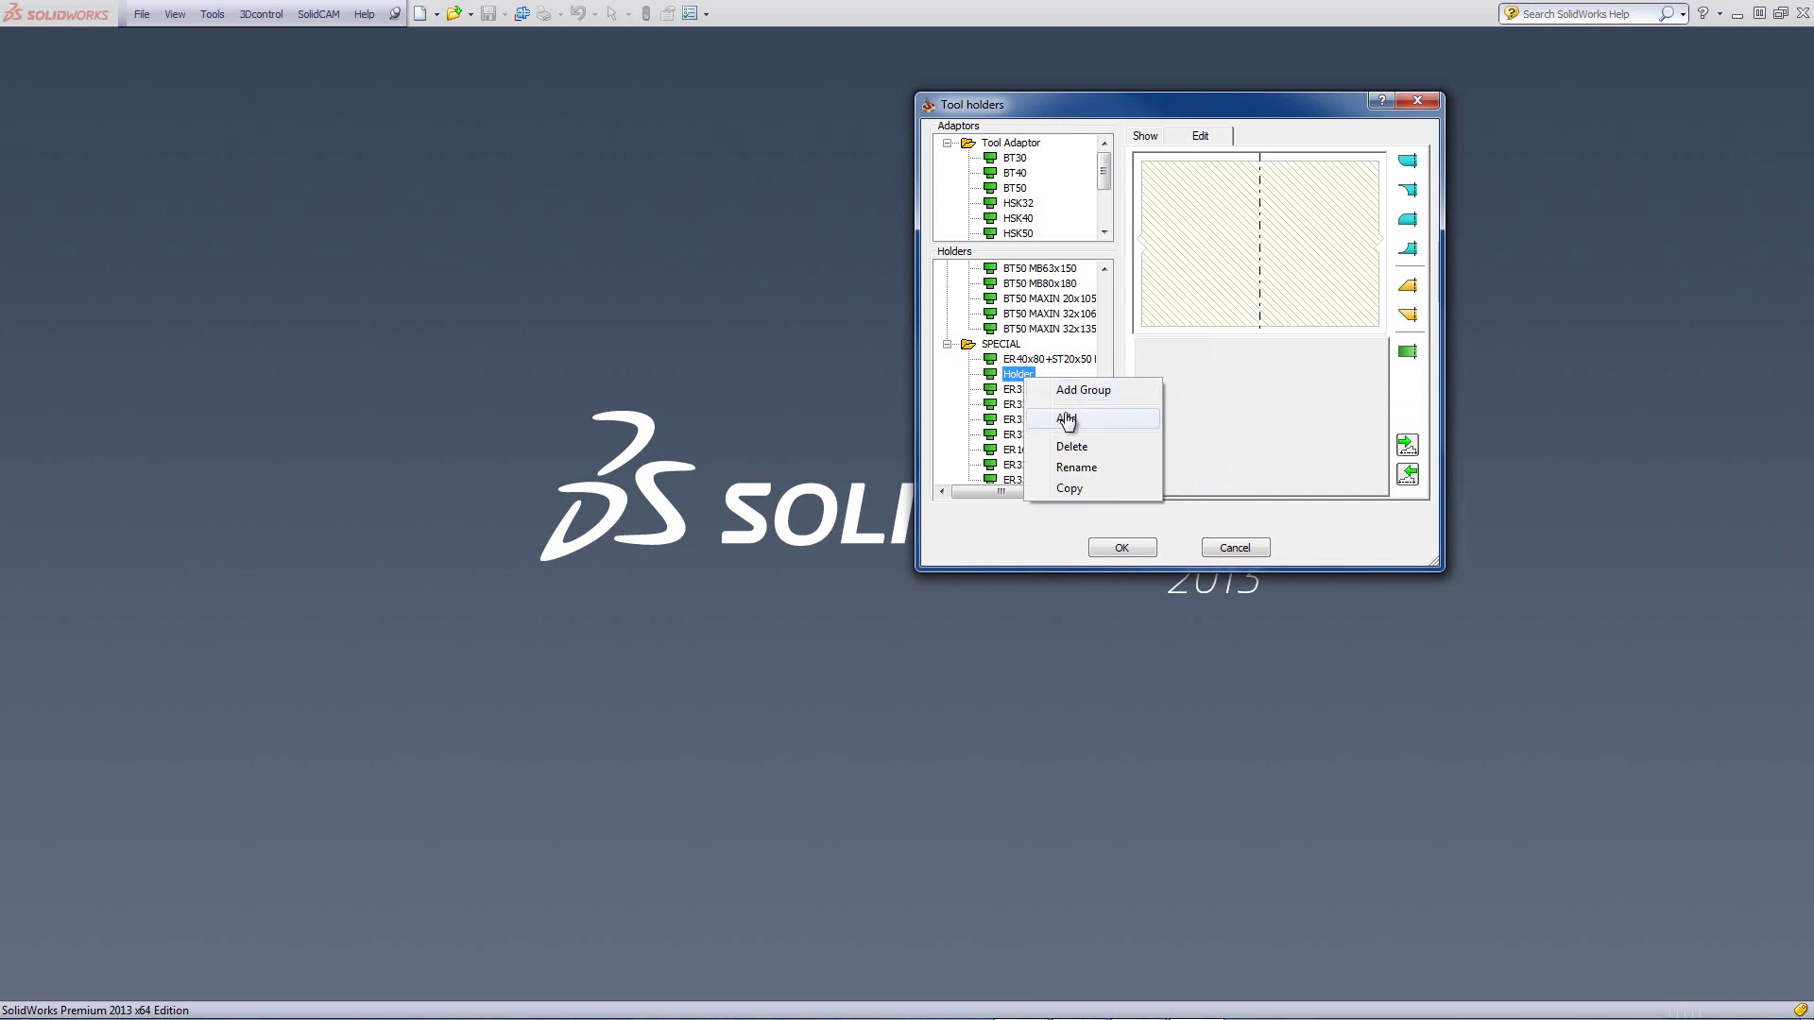
{"action": "left_click", "coordinate": [1081, 470]}
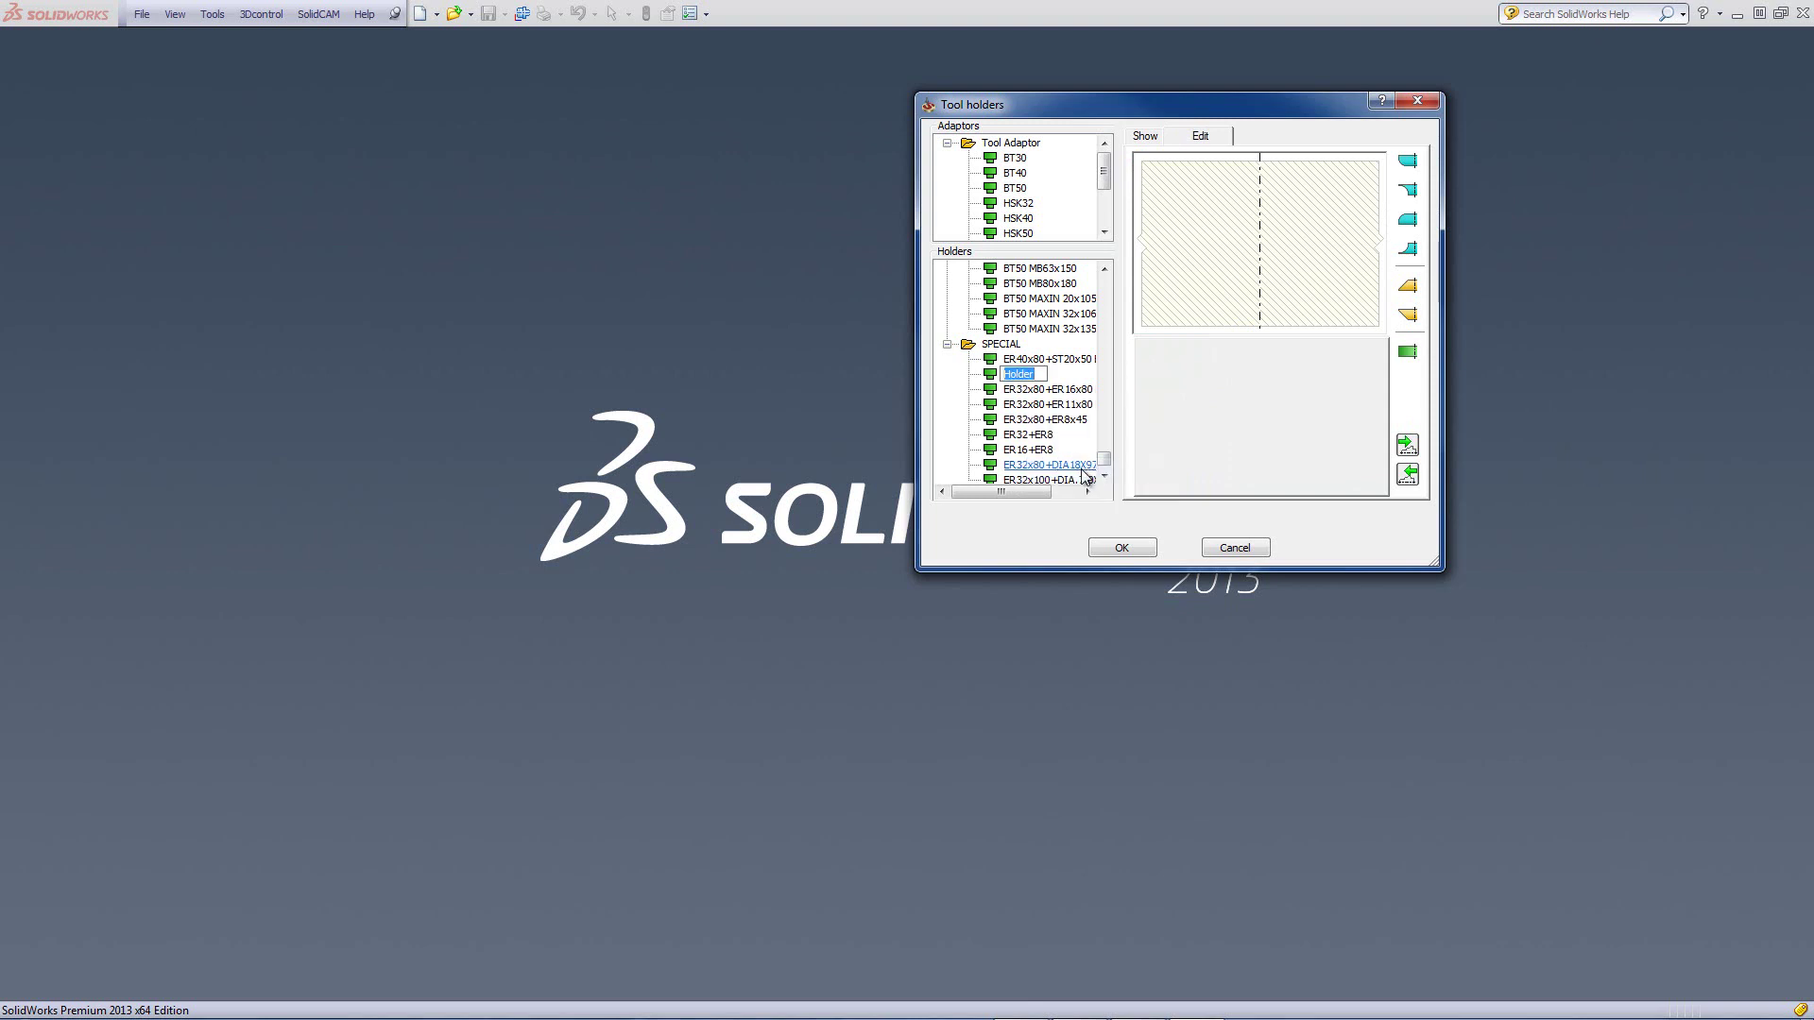
{"action": "type", "text": "123"}
{"action": "left_click", "coordinate": [994, 380]}
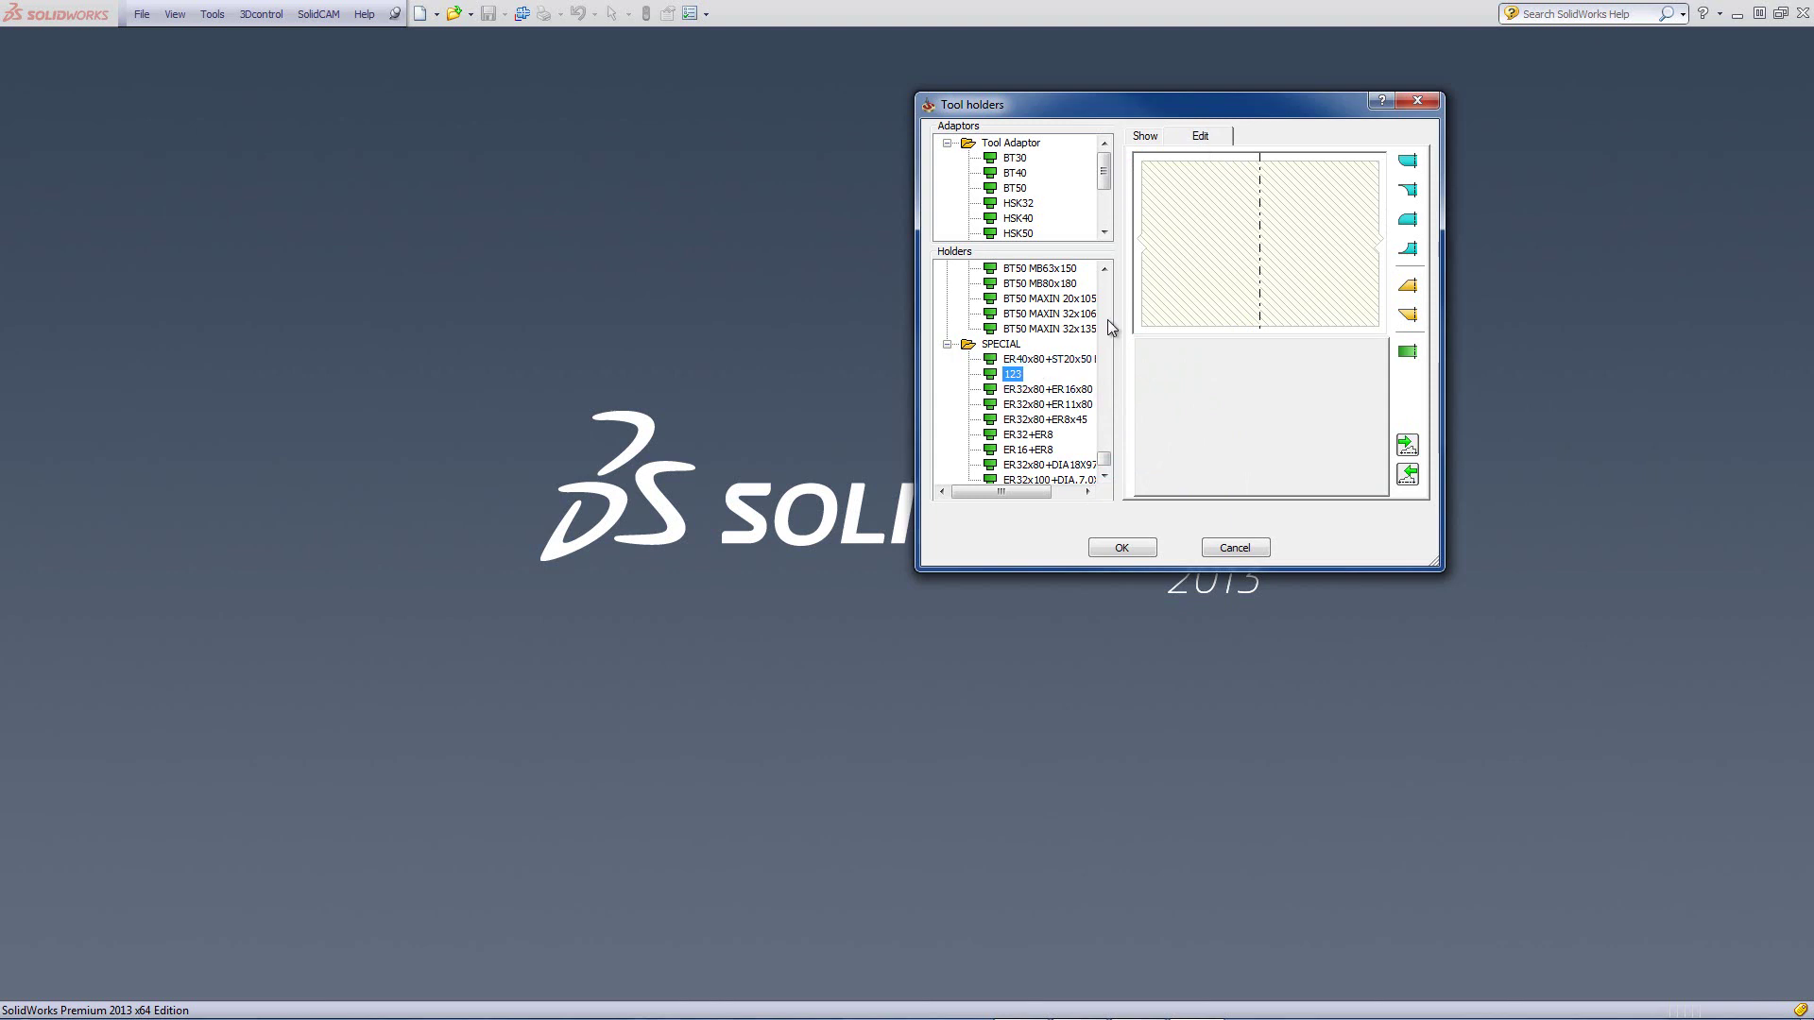
{"action": "left_click", "coordinate": [1144, 141]}
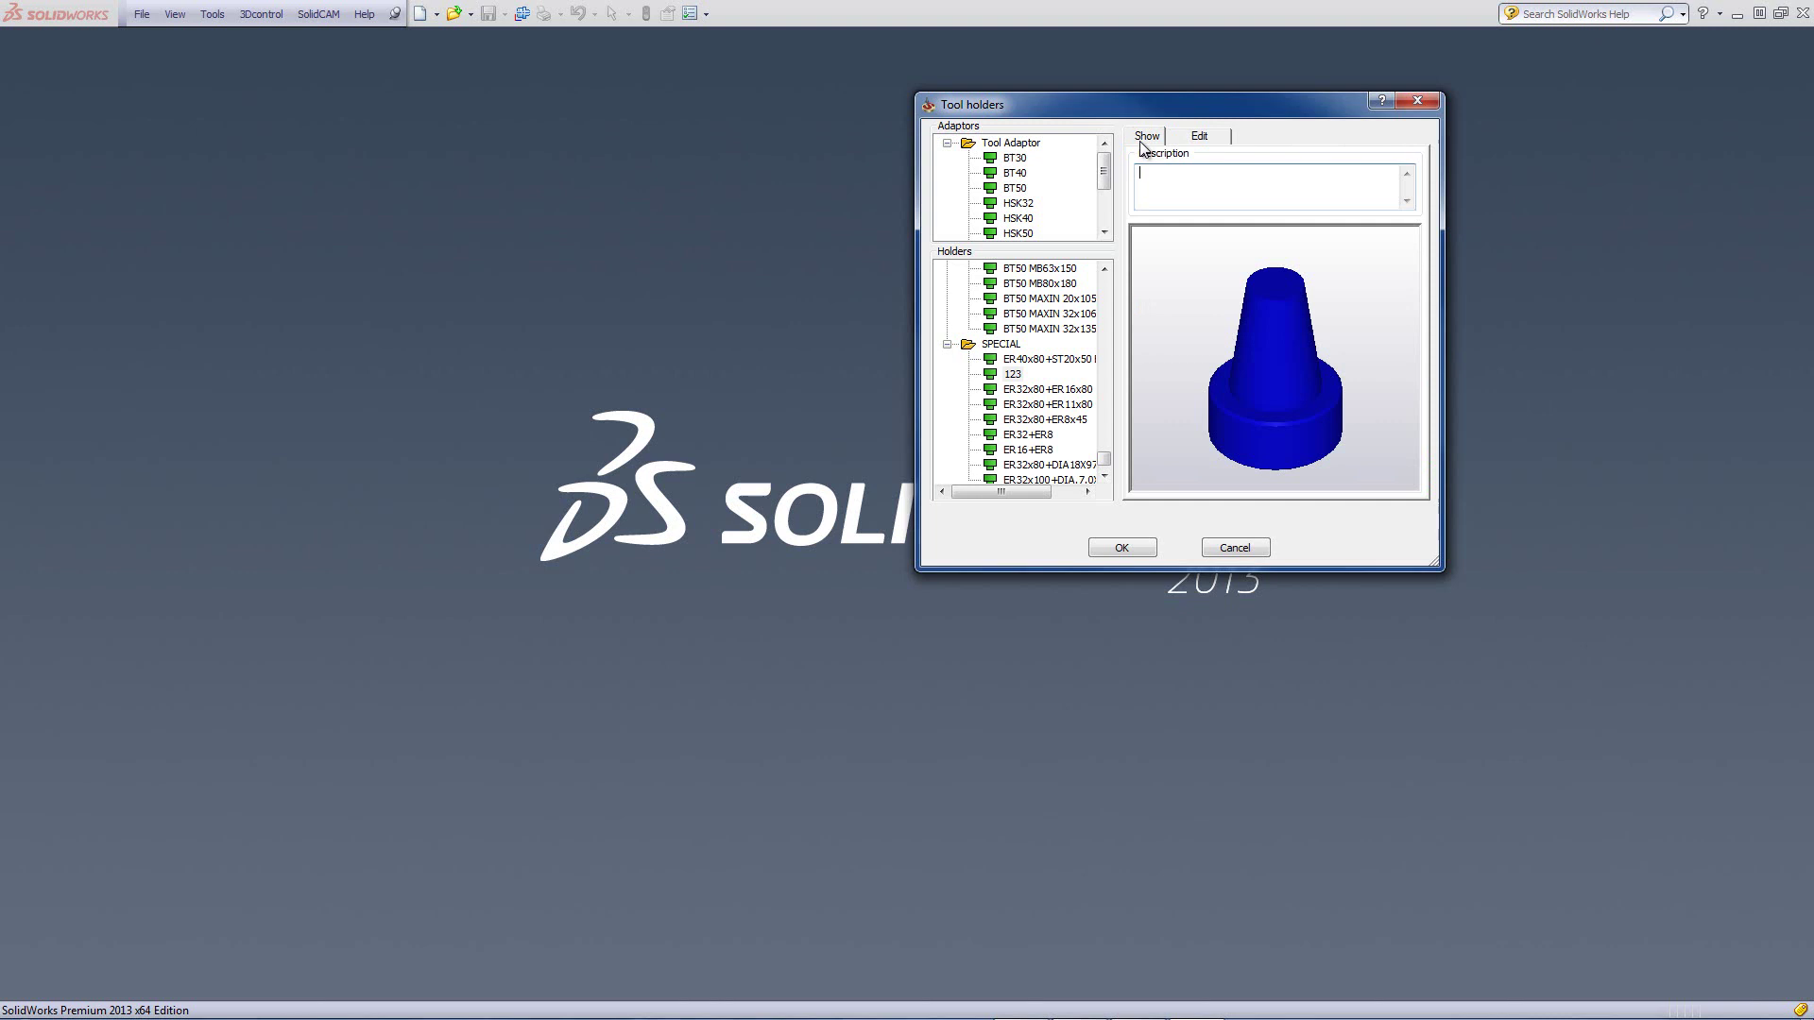
{"action": "left_click", "coordinate": [1194, 144]}
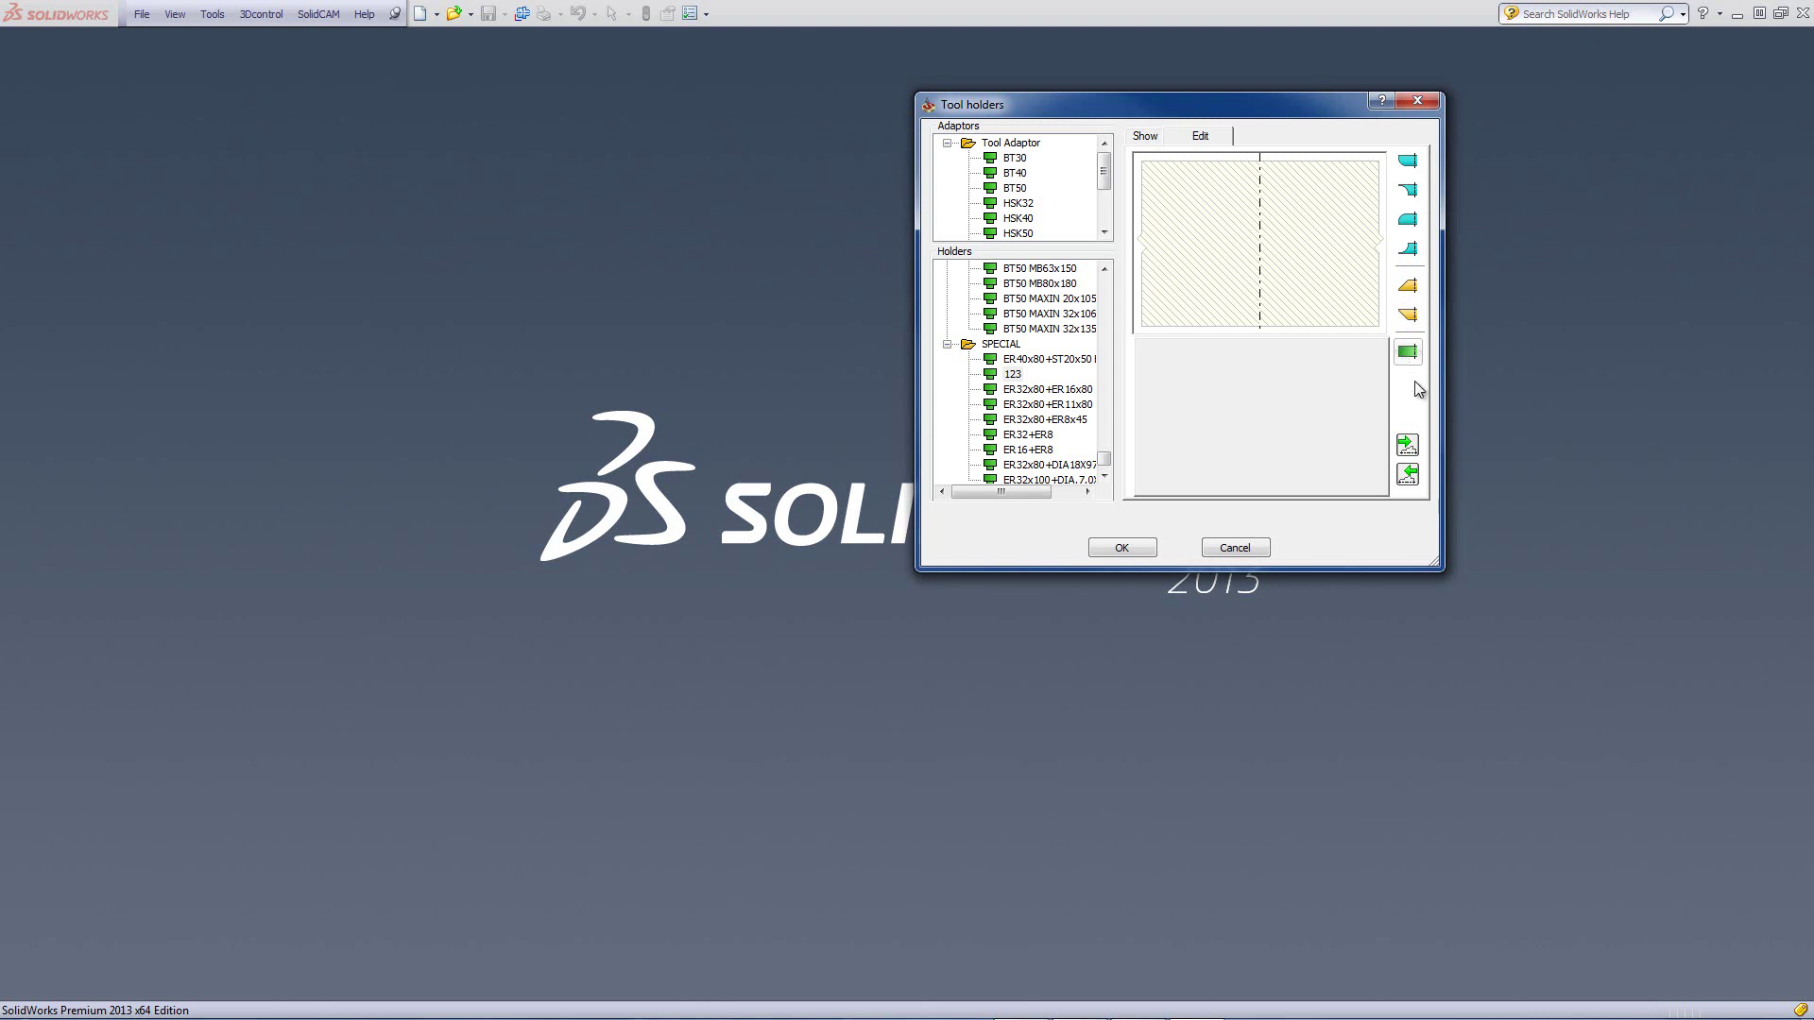
Add Cylinder1 to holder 123 with diameter 20 and height 50.
{"action": "left_click", "coordinate": [1408, 352]}
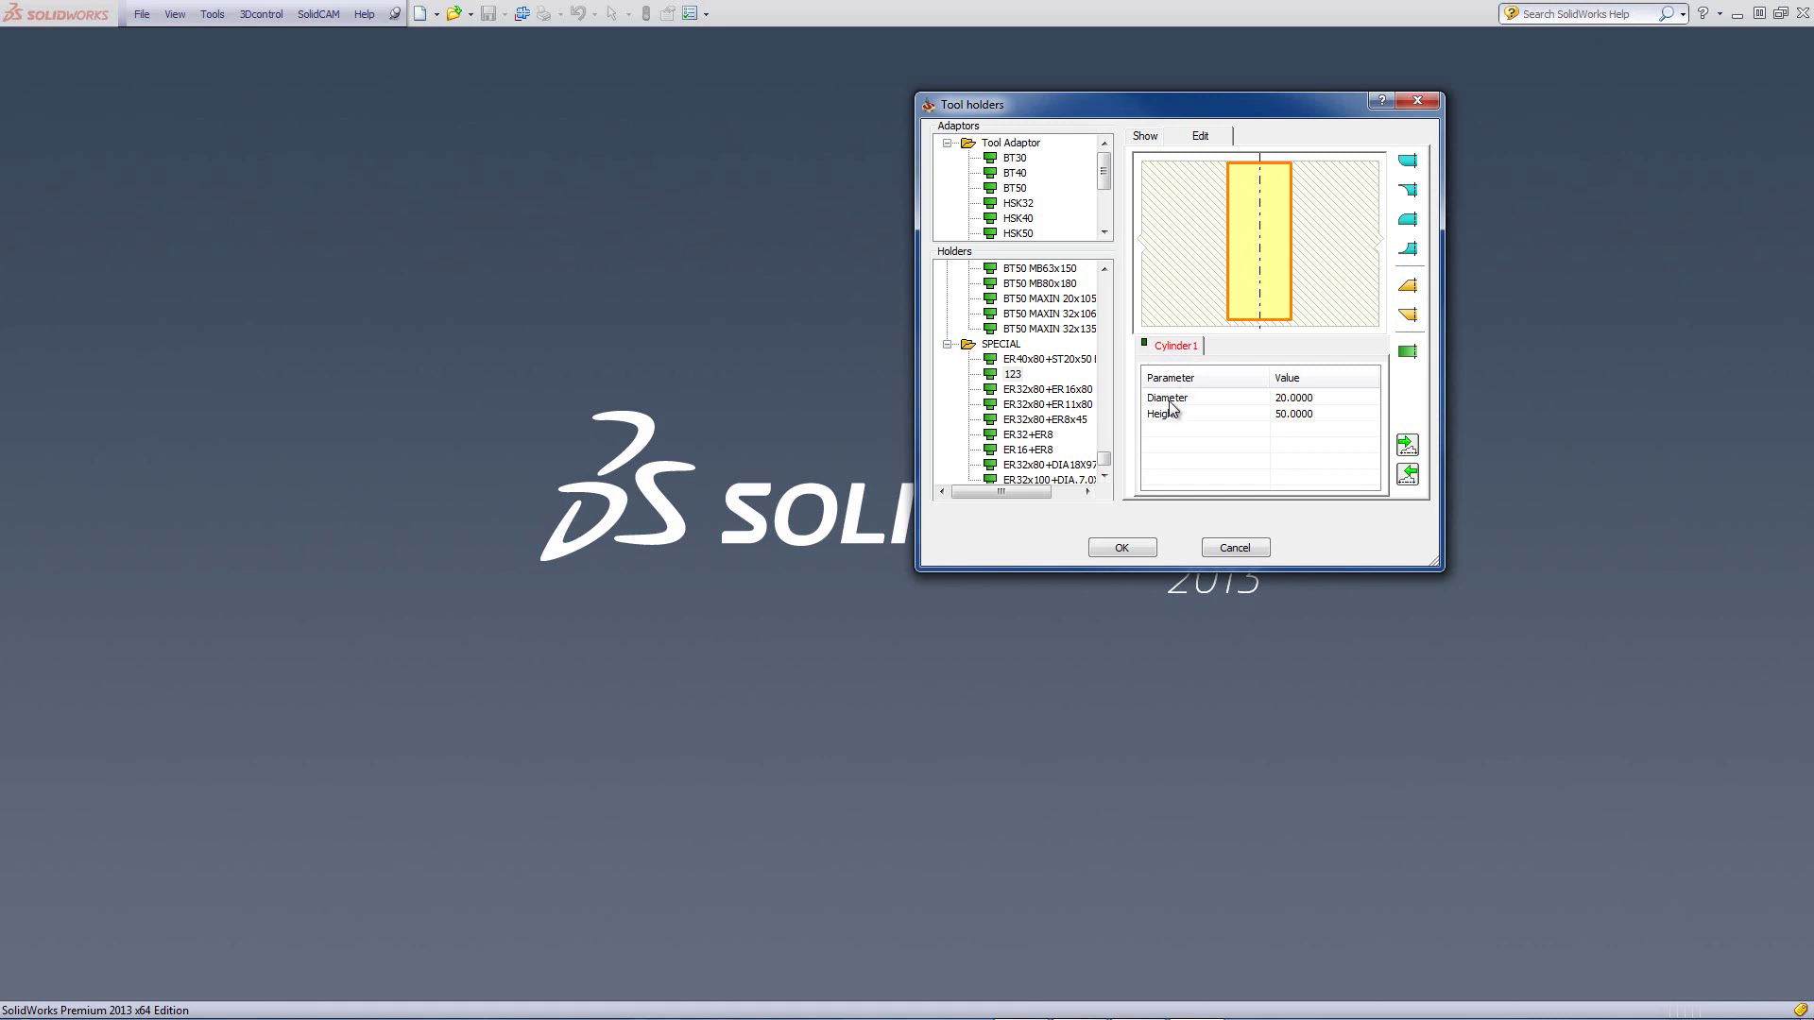
{"action": "left_click", "coordinate": [1298, 412]}
{"action": "left_click", "coordinate": [1318, 398]}
Add Cone1 below the cylinder (30 to 20 diameter, height 5), then bring up the cylinder's Add shape above options.
{"action": "right_click", "coordinate": [1272, 302]}
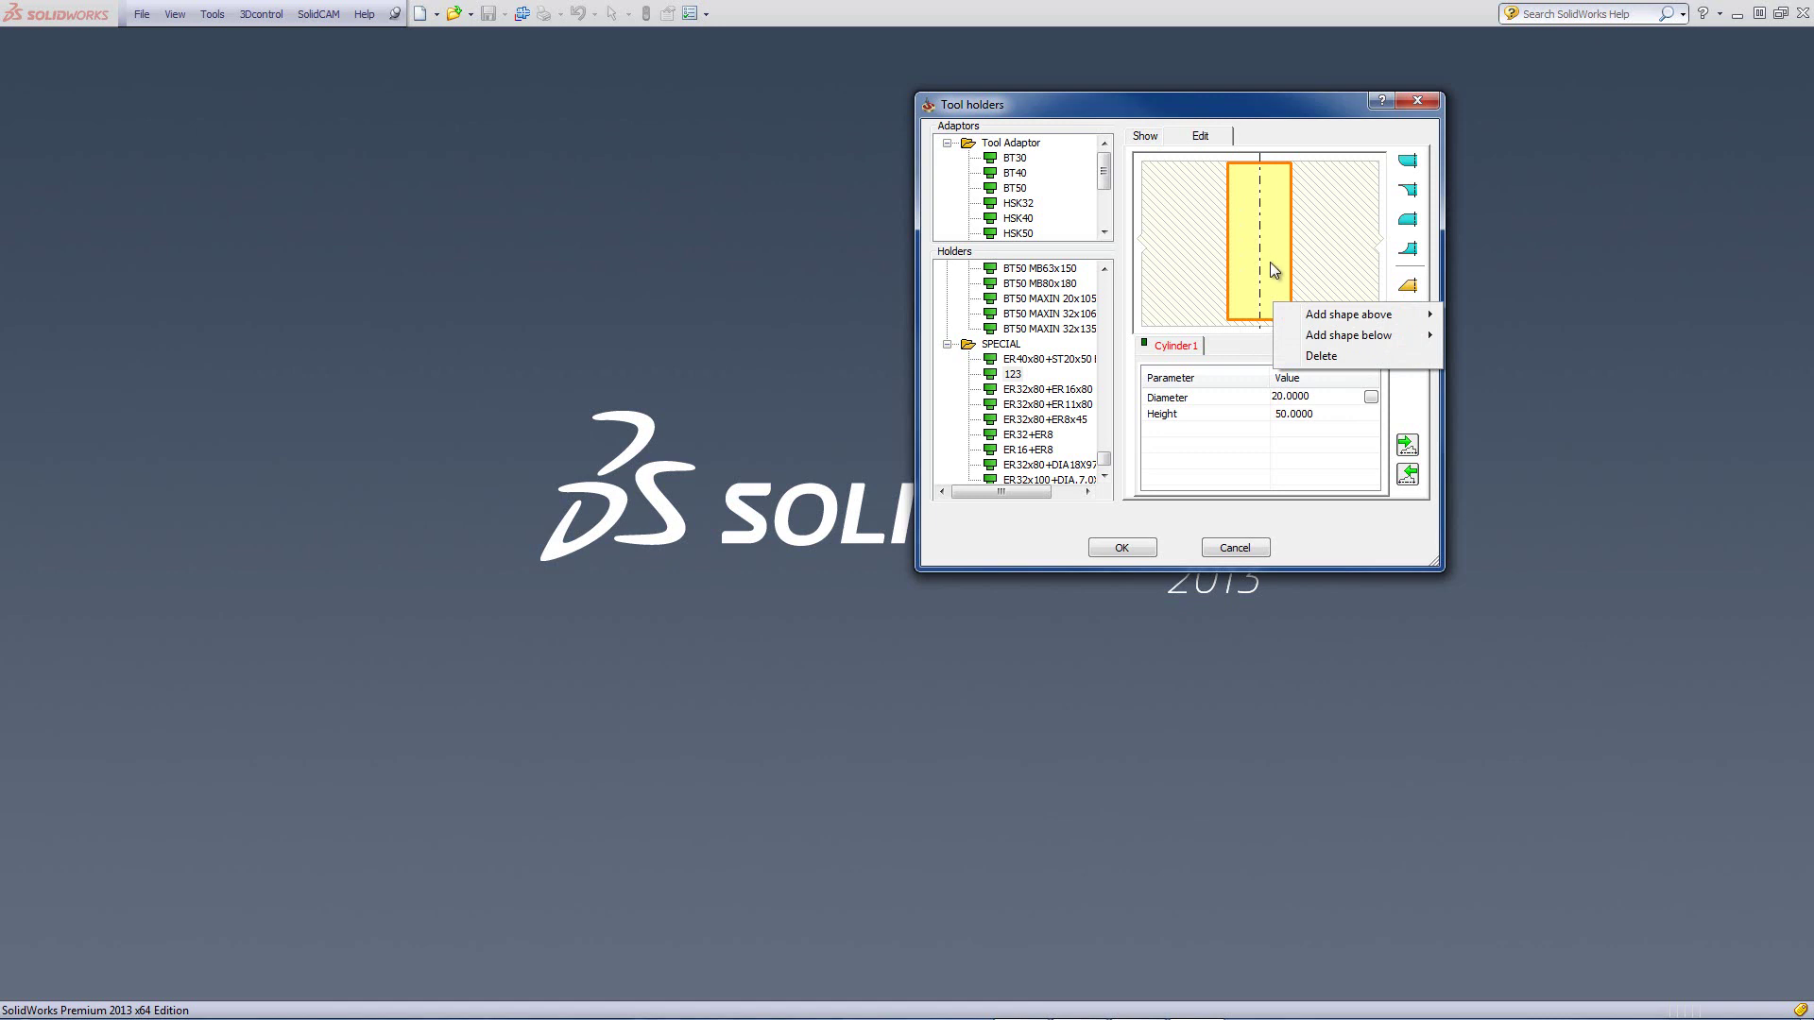
{"action": "mouse_move", "coordinate": [1320, 319]}
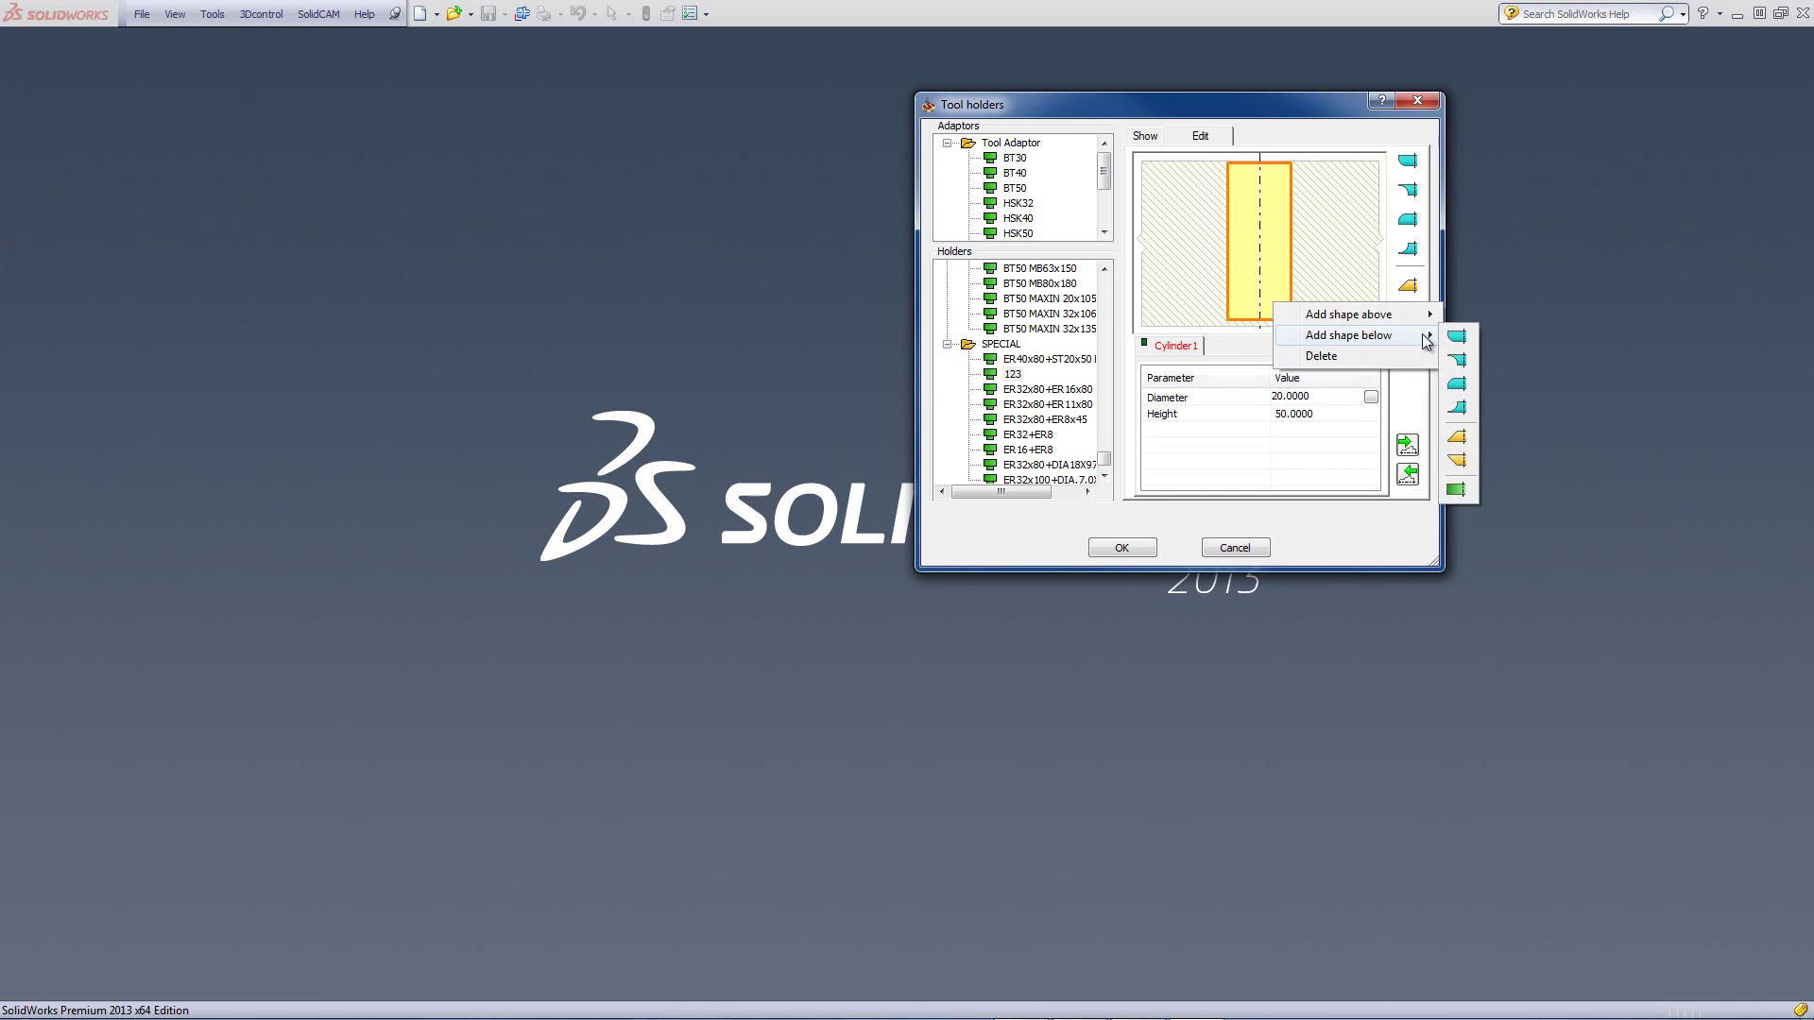
{"action": "left_click", "coordinate": [1457, 463]}
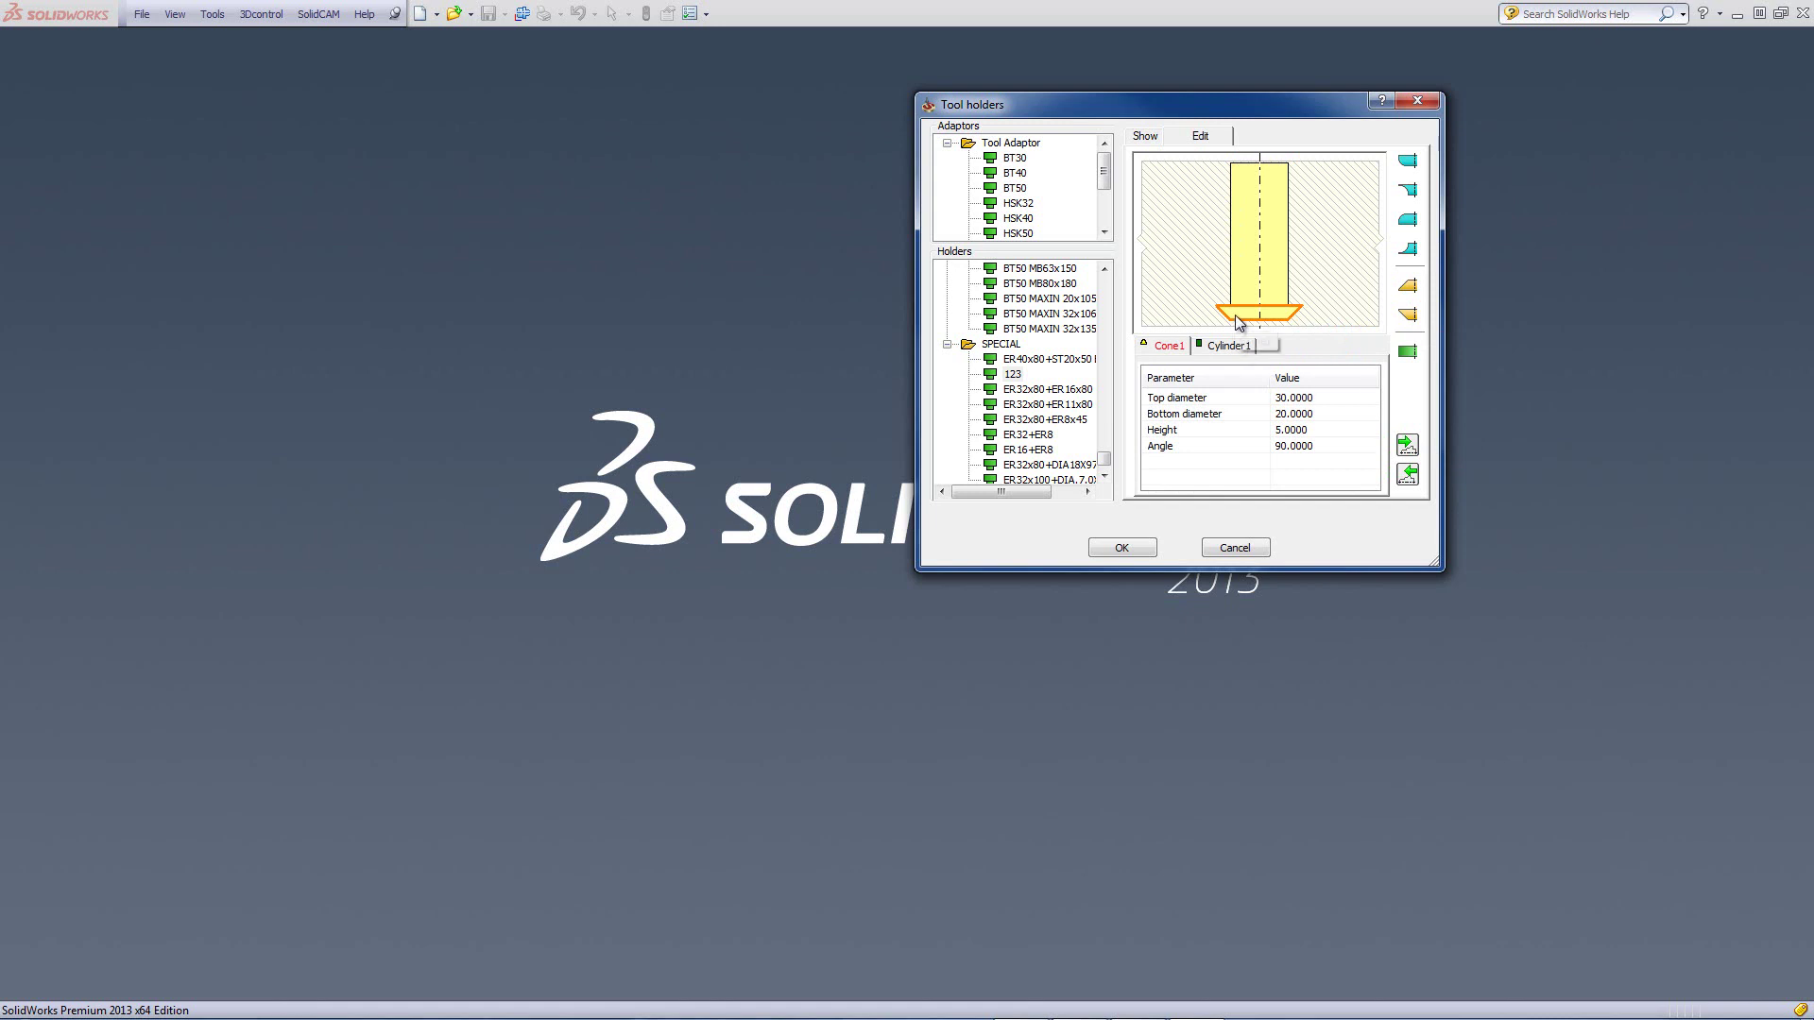
{"action": "left_click", "coordinate": [1280, 415]}
{"action": "left_click", "coordinate": [1287, 486]}
{"action": "left_click", "coordinate": [1270, 403]}
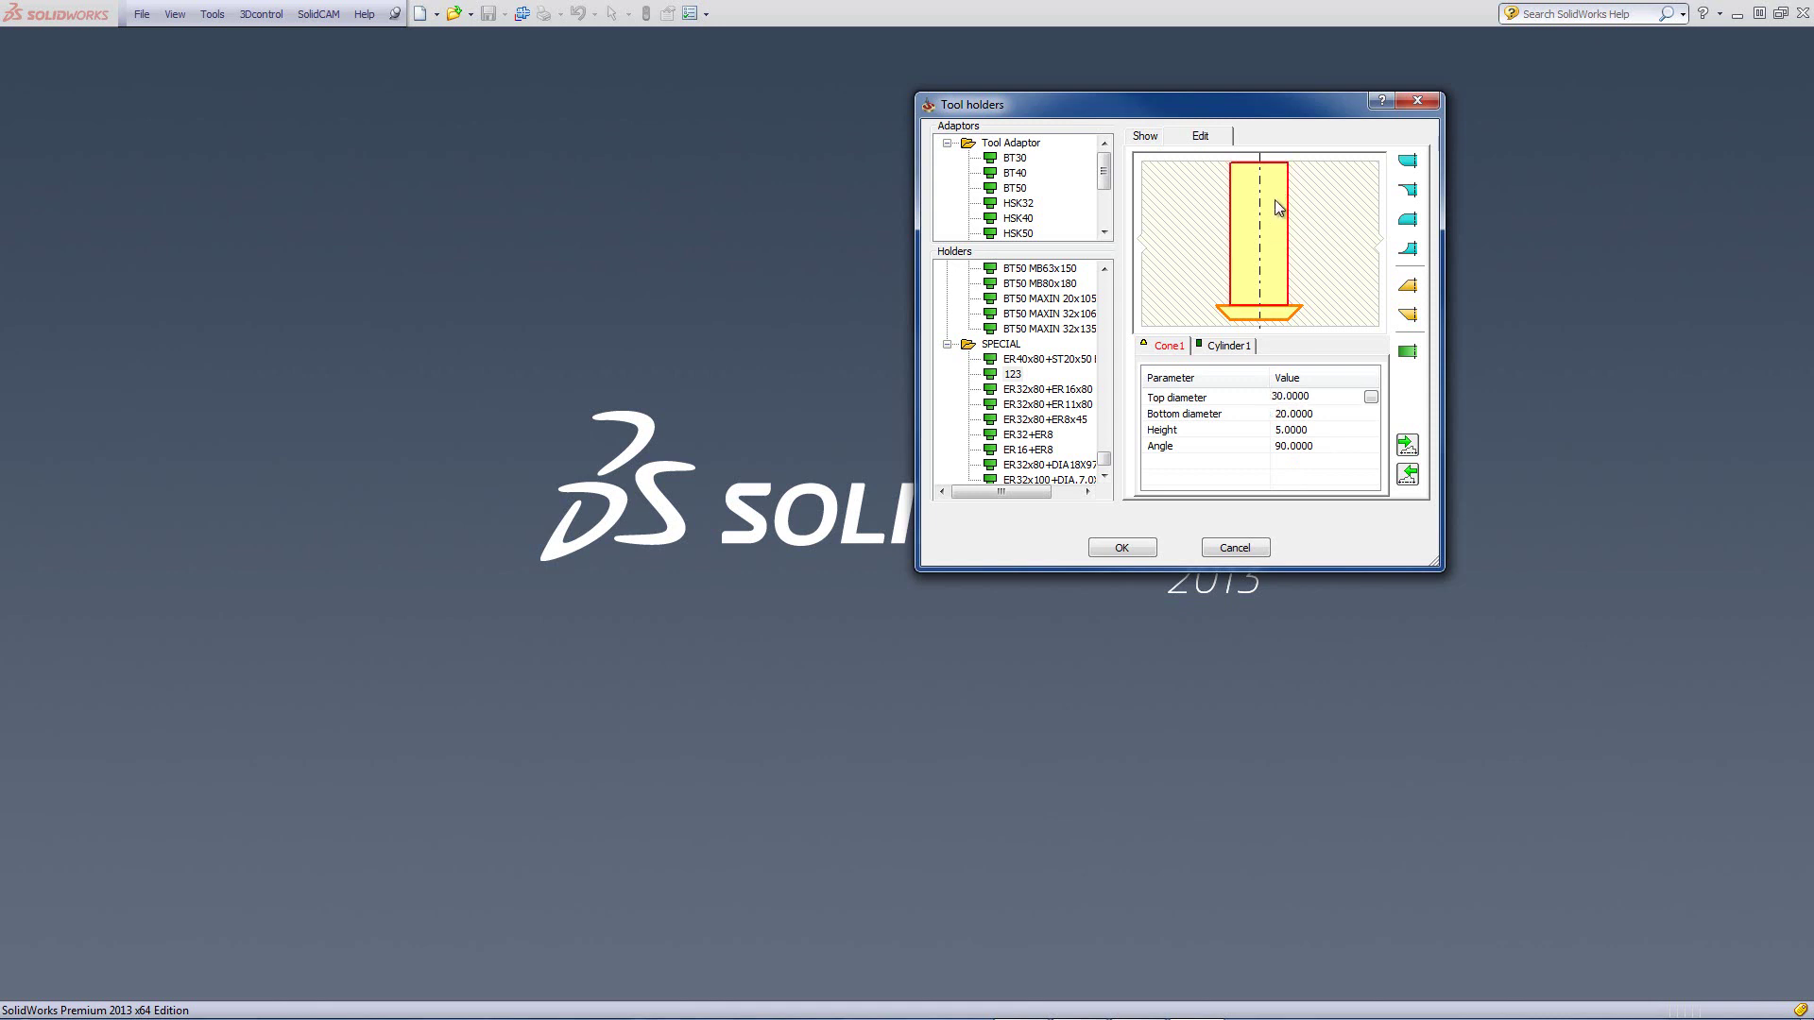
{"action": "right_click", "coordinate": [1277, 206]}
{"action": "mouse_move", "coordinate": [1323, 212]}
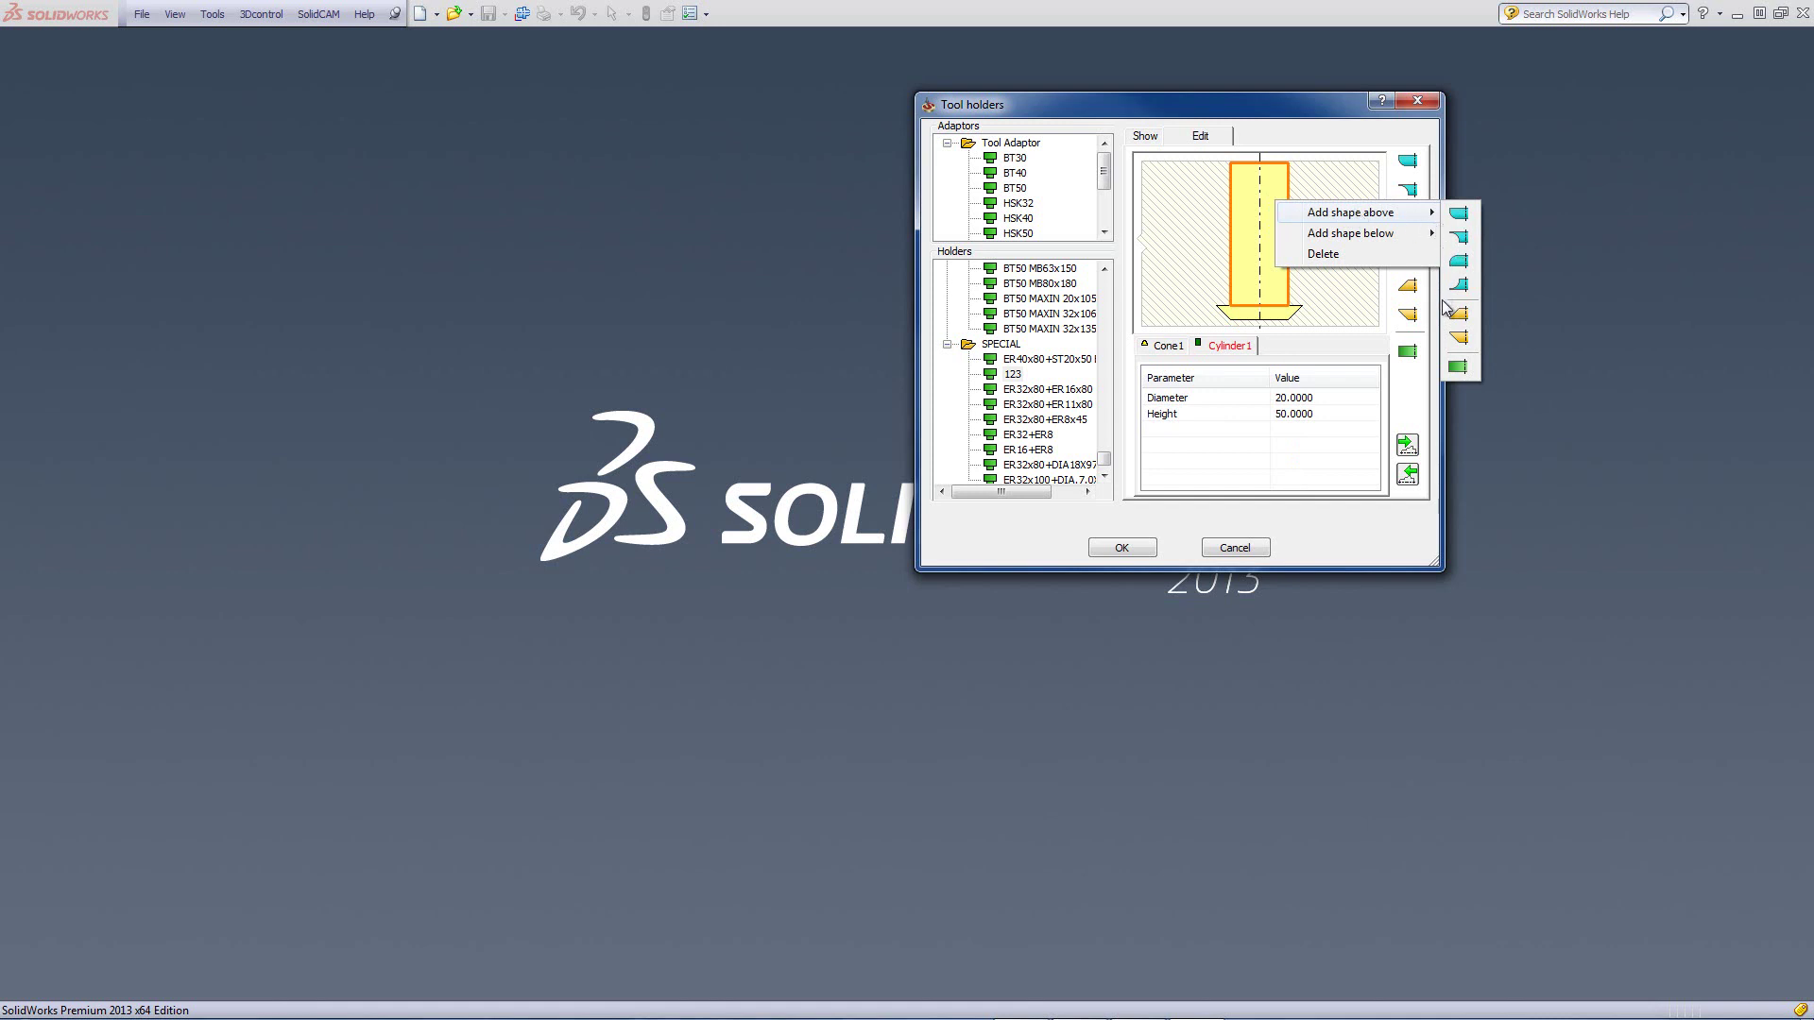
Add Cylinder2 above and set Cone1's bottom diameter to 25, keeping its top at 30.
{"action": "left_click", "coordinate": [1458, 368]}
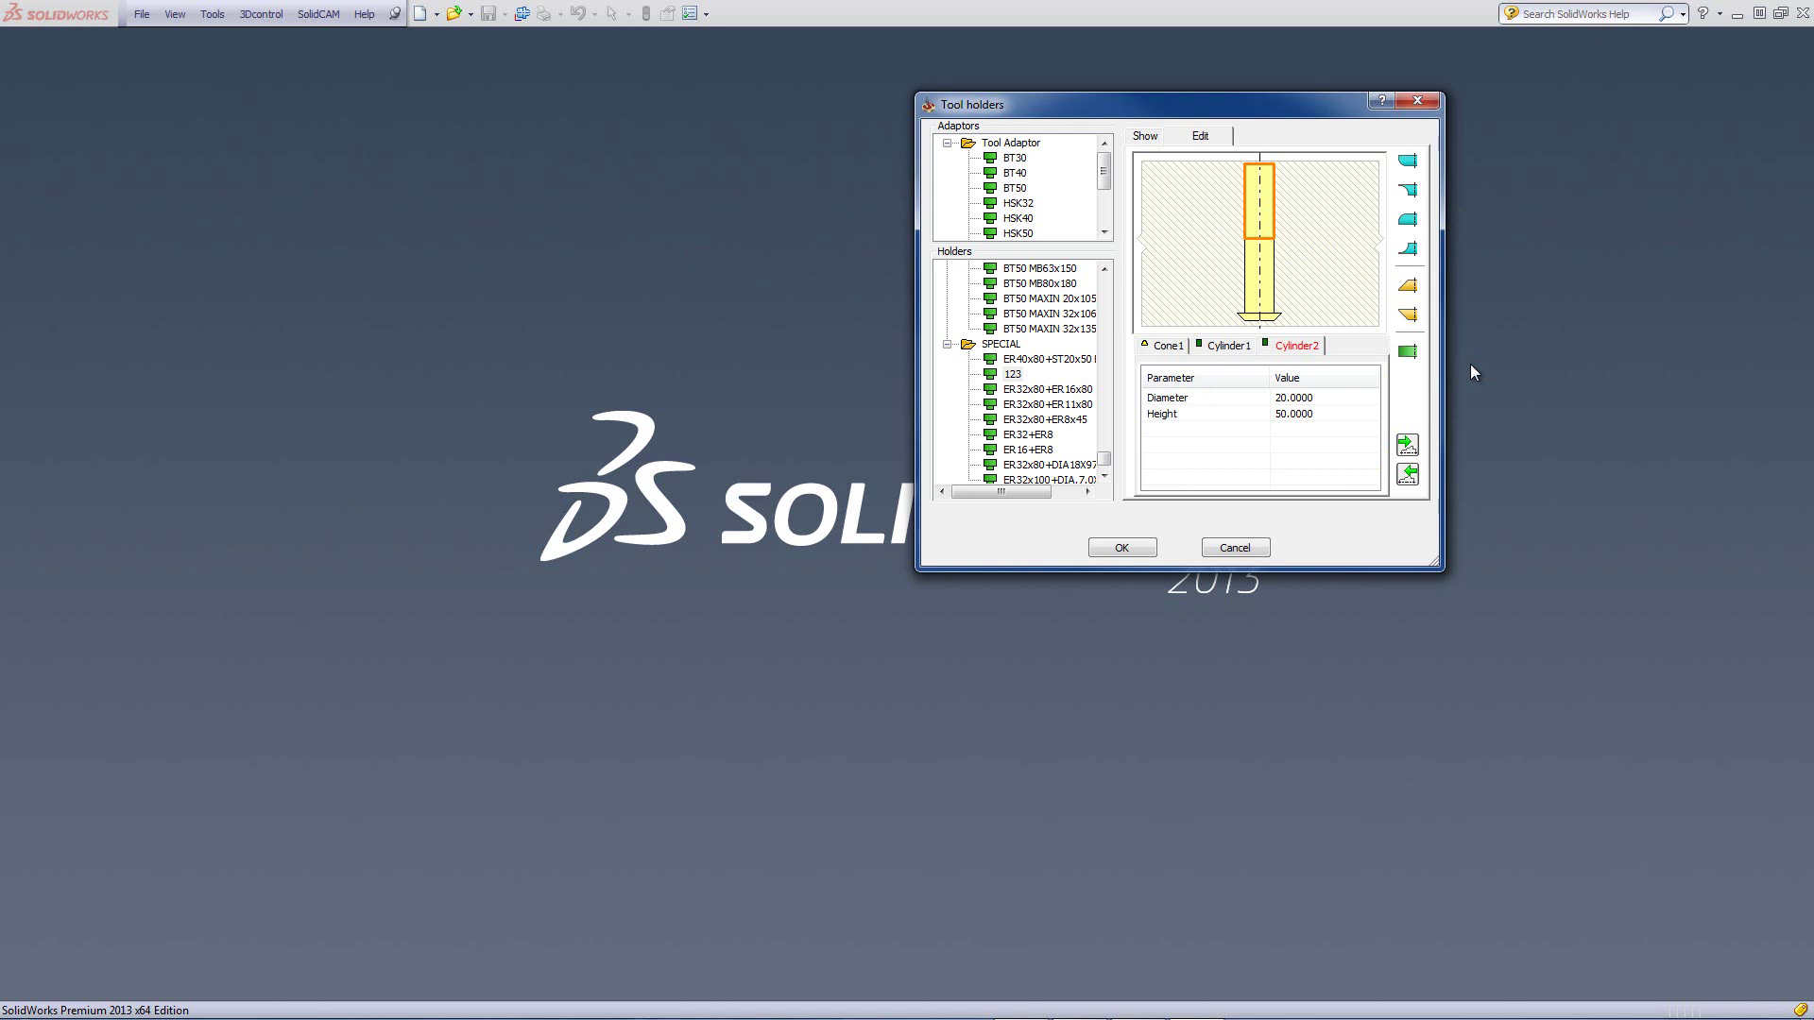
{"action": "left_click", "coordinate": [1169, 347]}
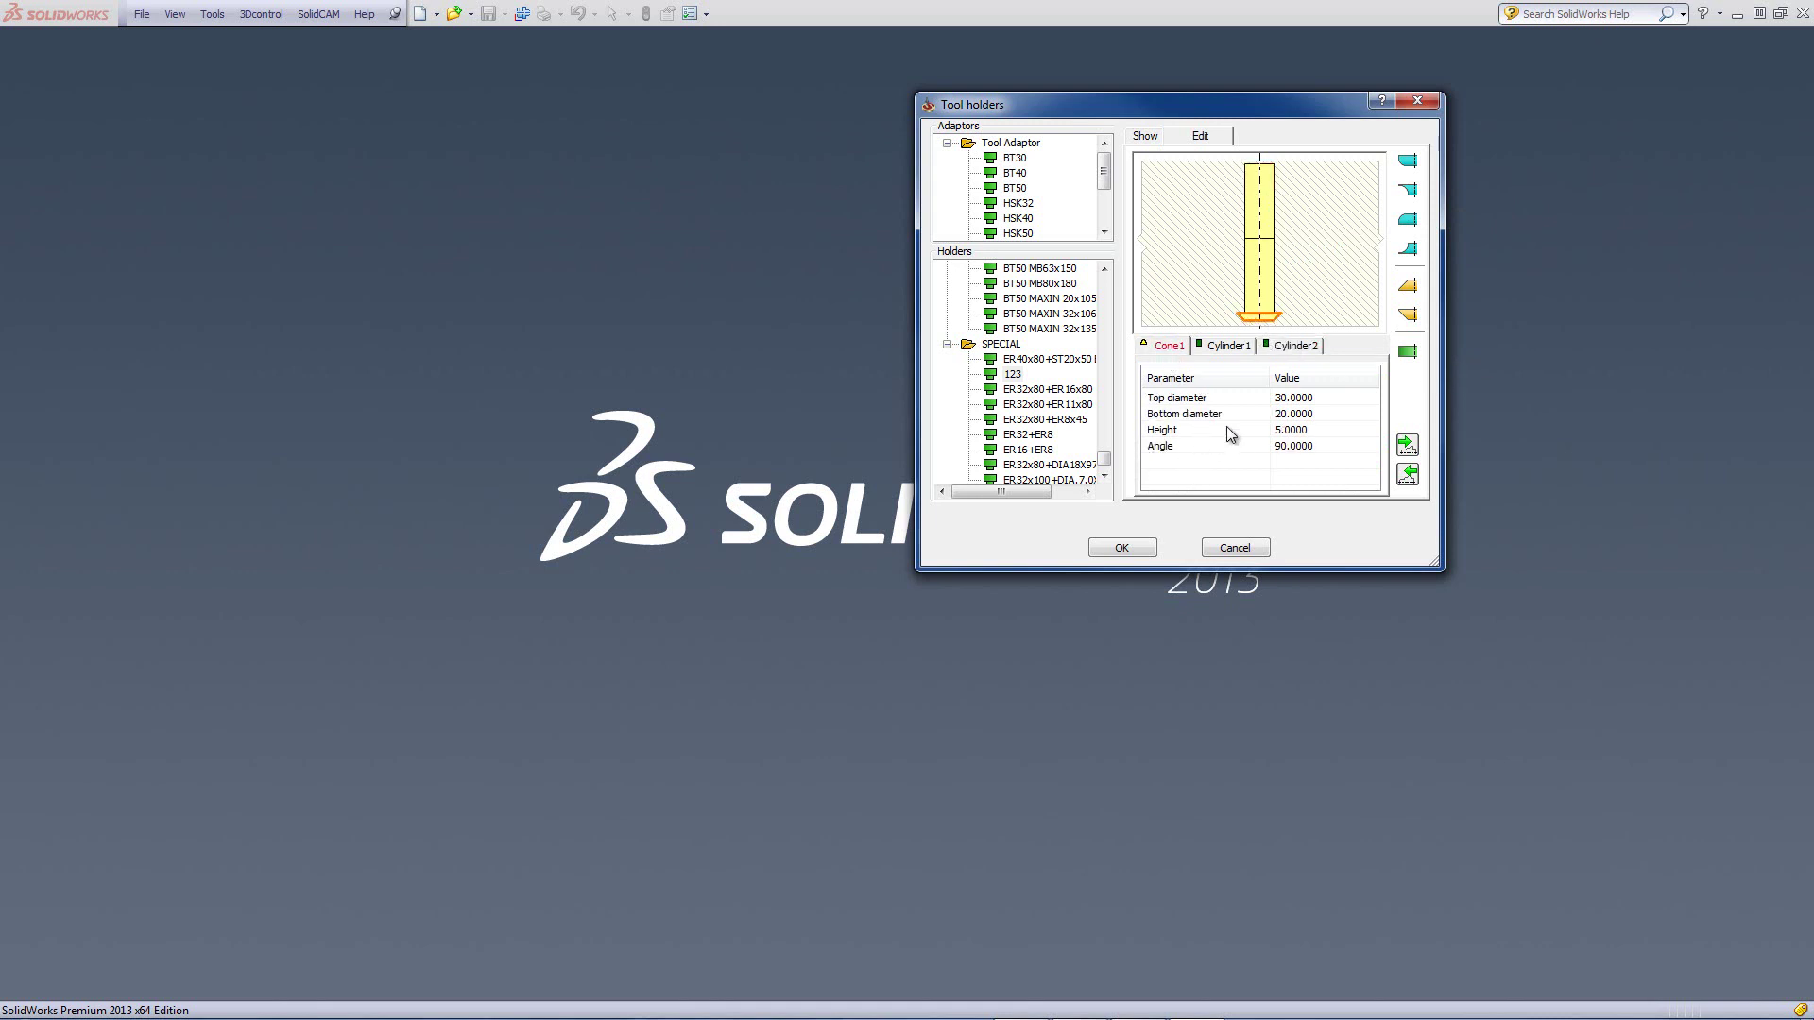
{"action": "left_click", "coordinate": [1305, 399]}
{"action": "key", "text": "Return"}
{"action": "left_click", "coordinate": [1325, 411]}
{"action": "left_click_drag", "start_coordinate": [1328, 414], "coordinate": [1230, 425]}
{"action": "type", "text": "25"}
{"action": "key", "text": "Tab"}
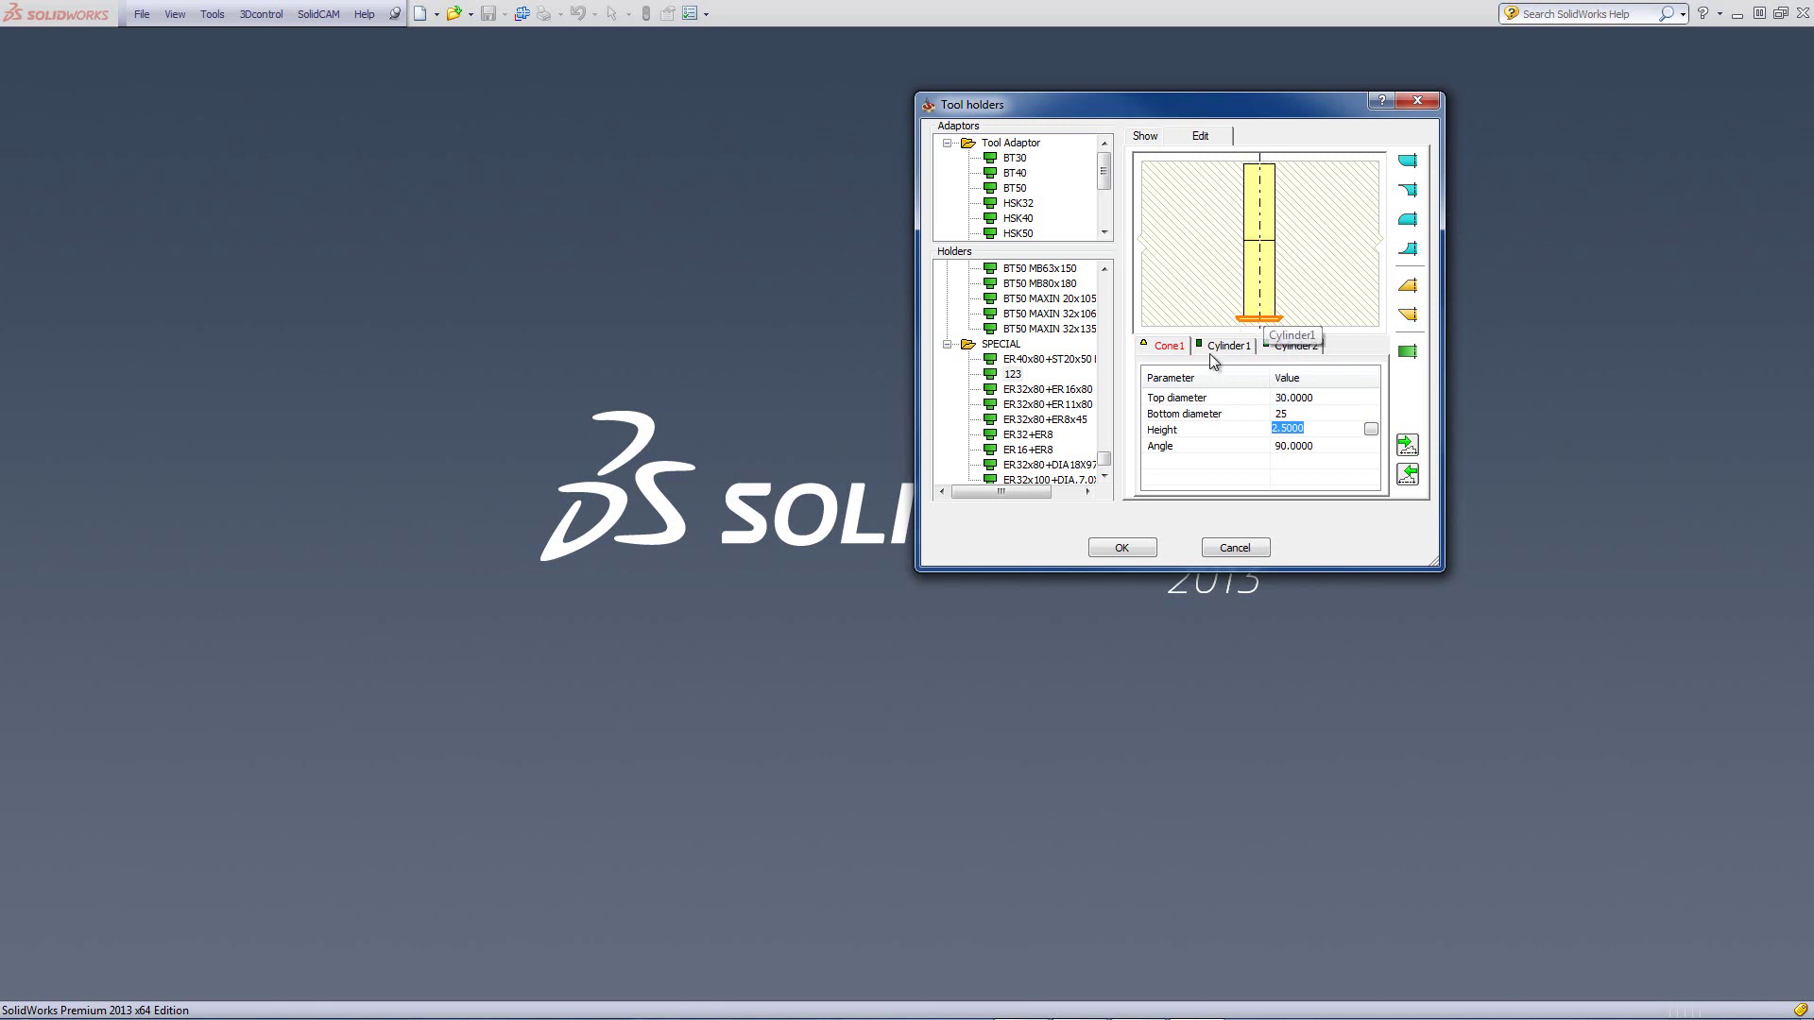
Resize Cylinder1 to diameter 30 and height 25.
{"action": "left_click", "coordinate": [1233, 347]}
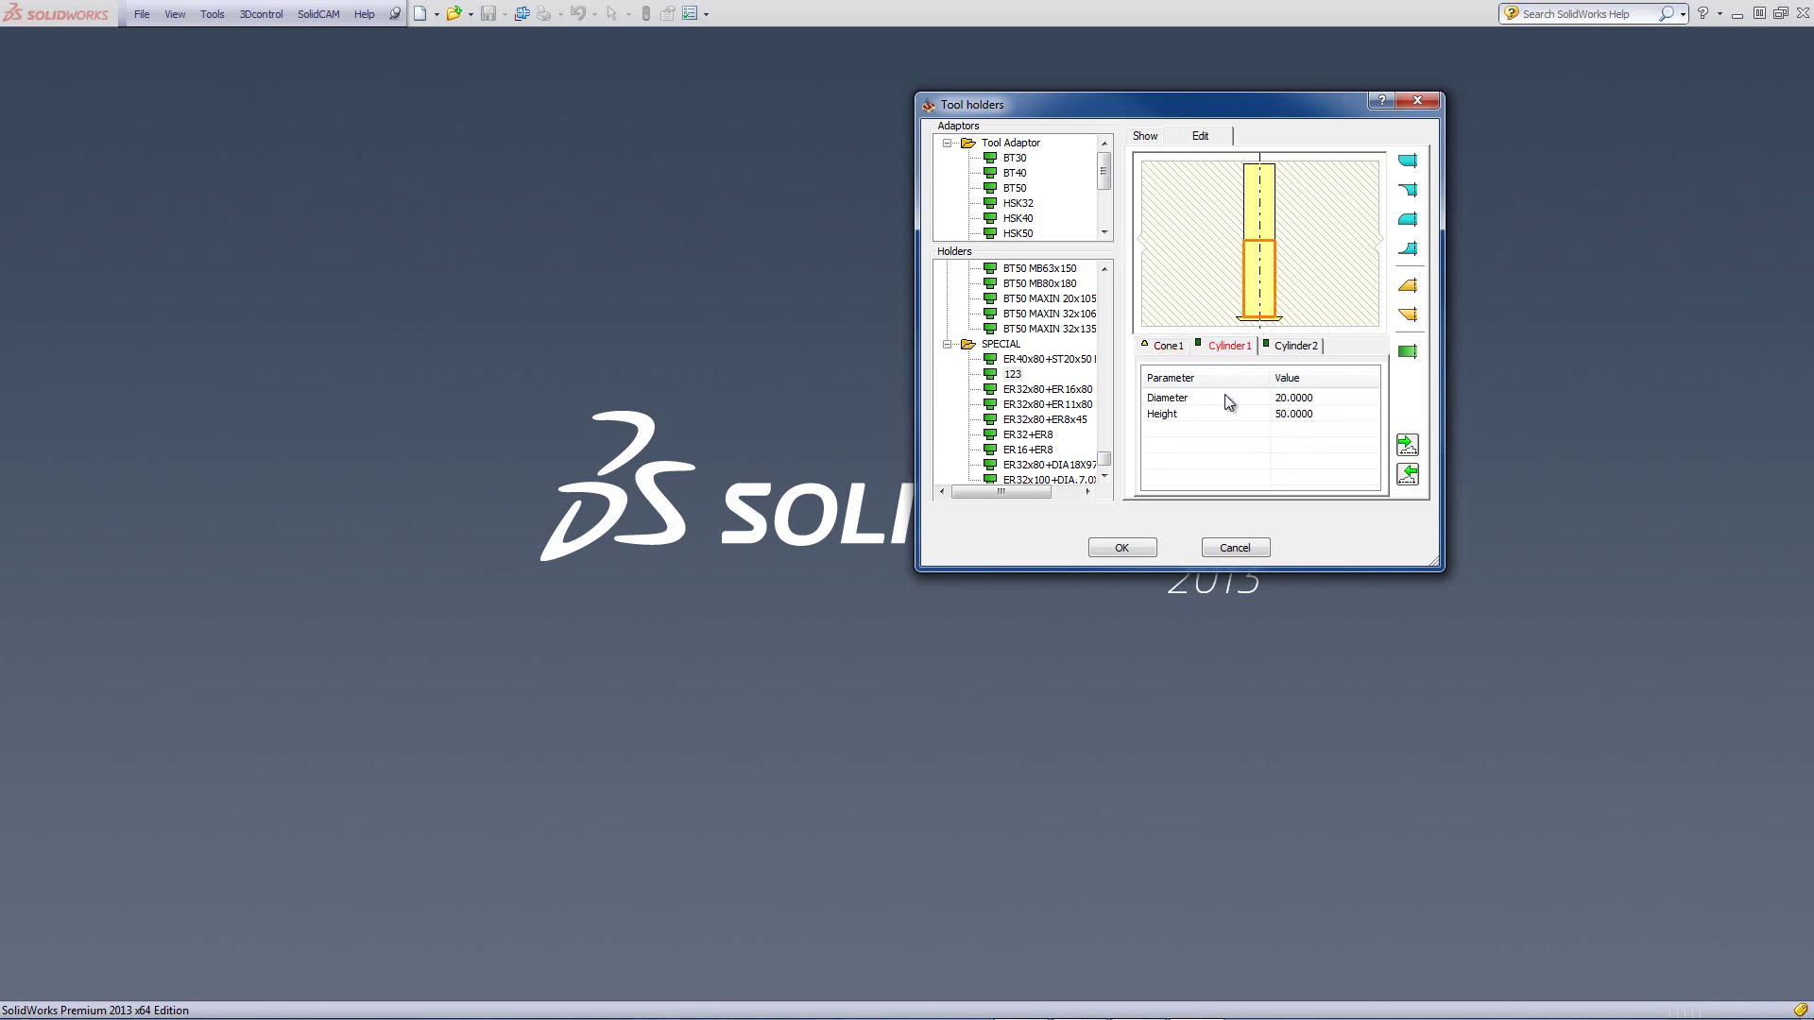
{"action": "left_click", "coordinate": [1270, 399]}
{"action": "double_click", "coordinate": [1320, 396]}
{"action": "type", "text": "30"}
{"action": "key", "text": "Tab"}
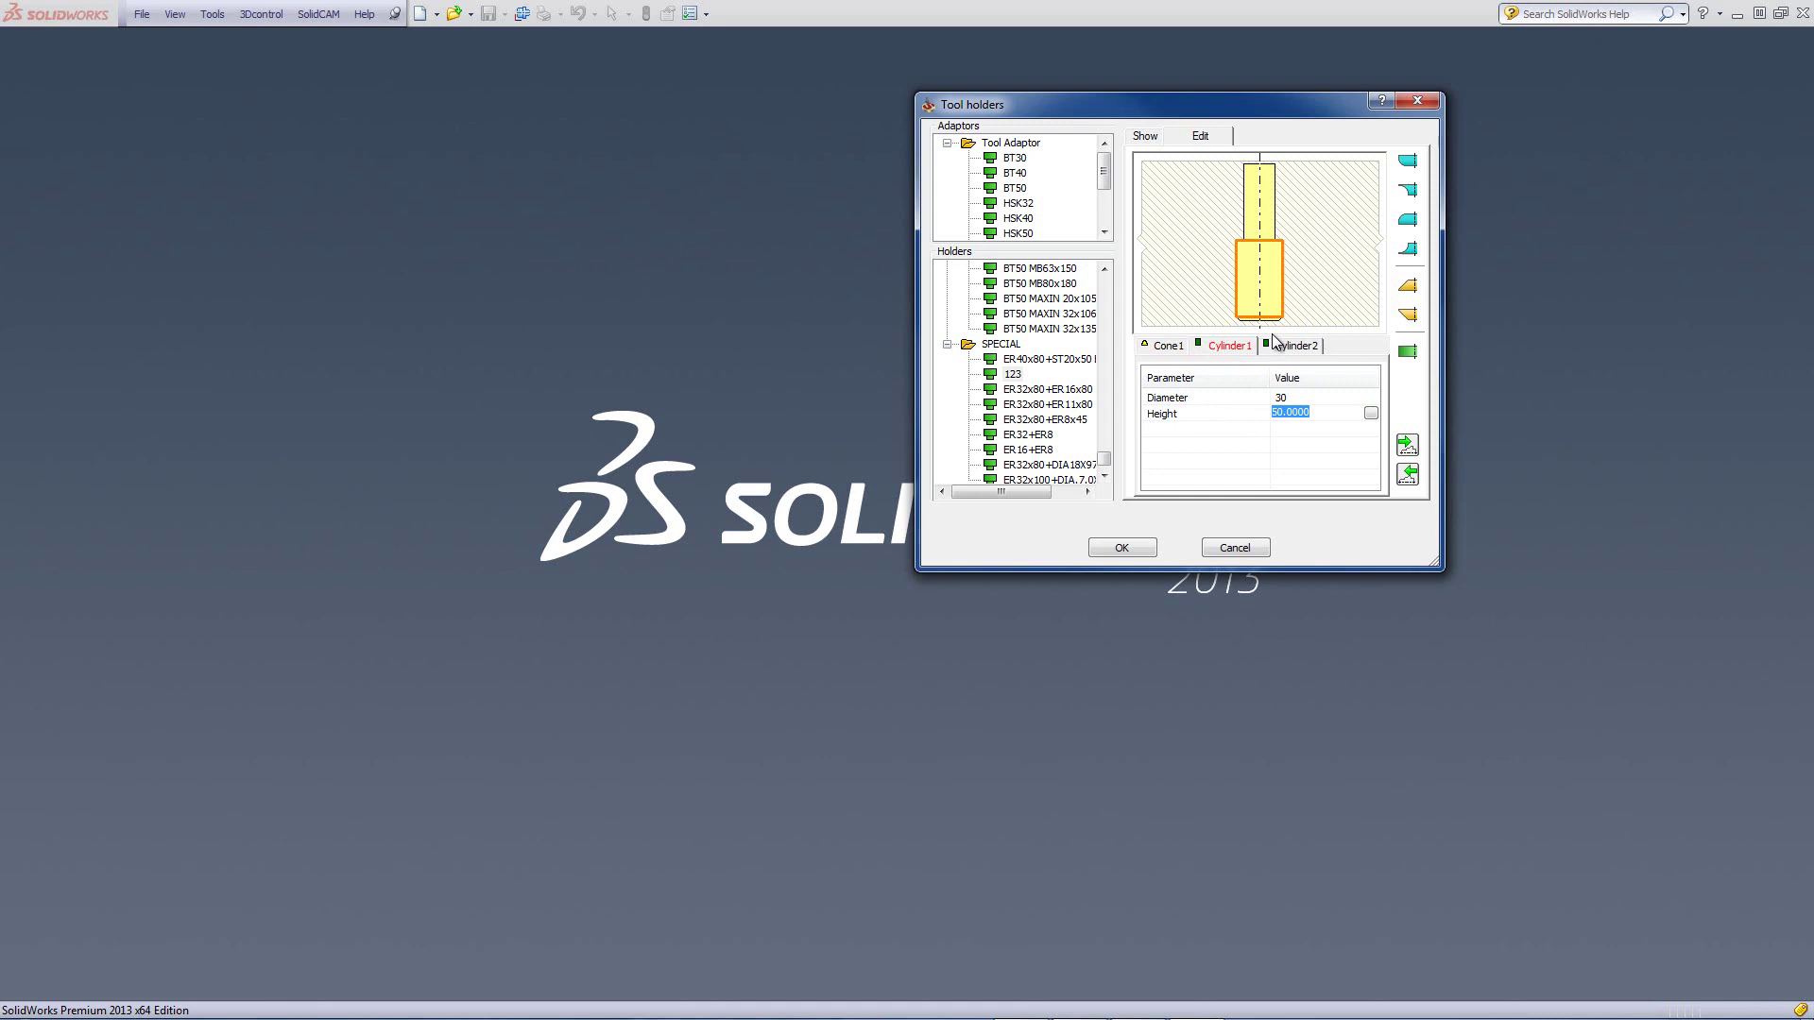
{"action": "left_click", "coordinate": [1170, 346]}
{"action": "double_click", "coordinate": [1285, 398]}
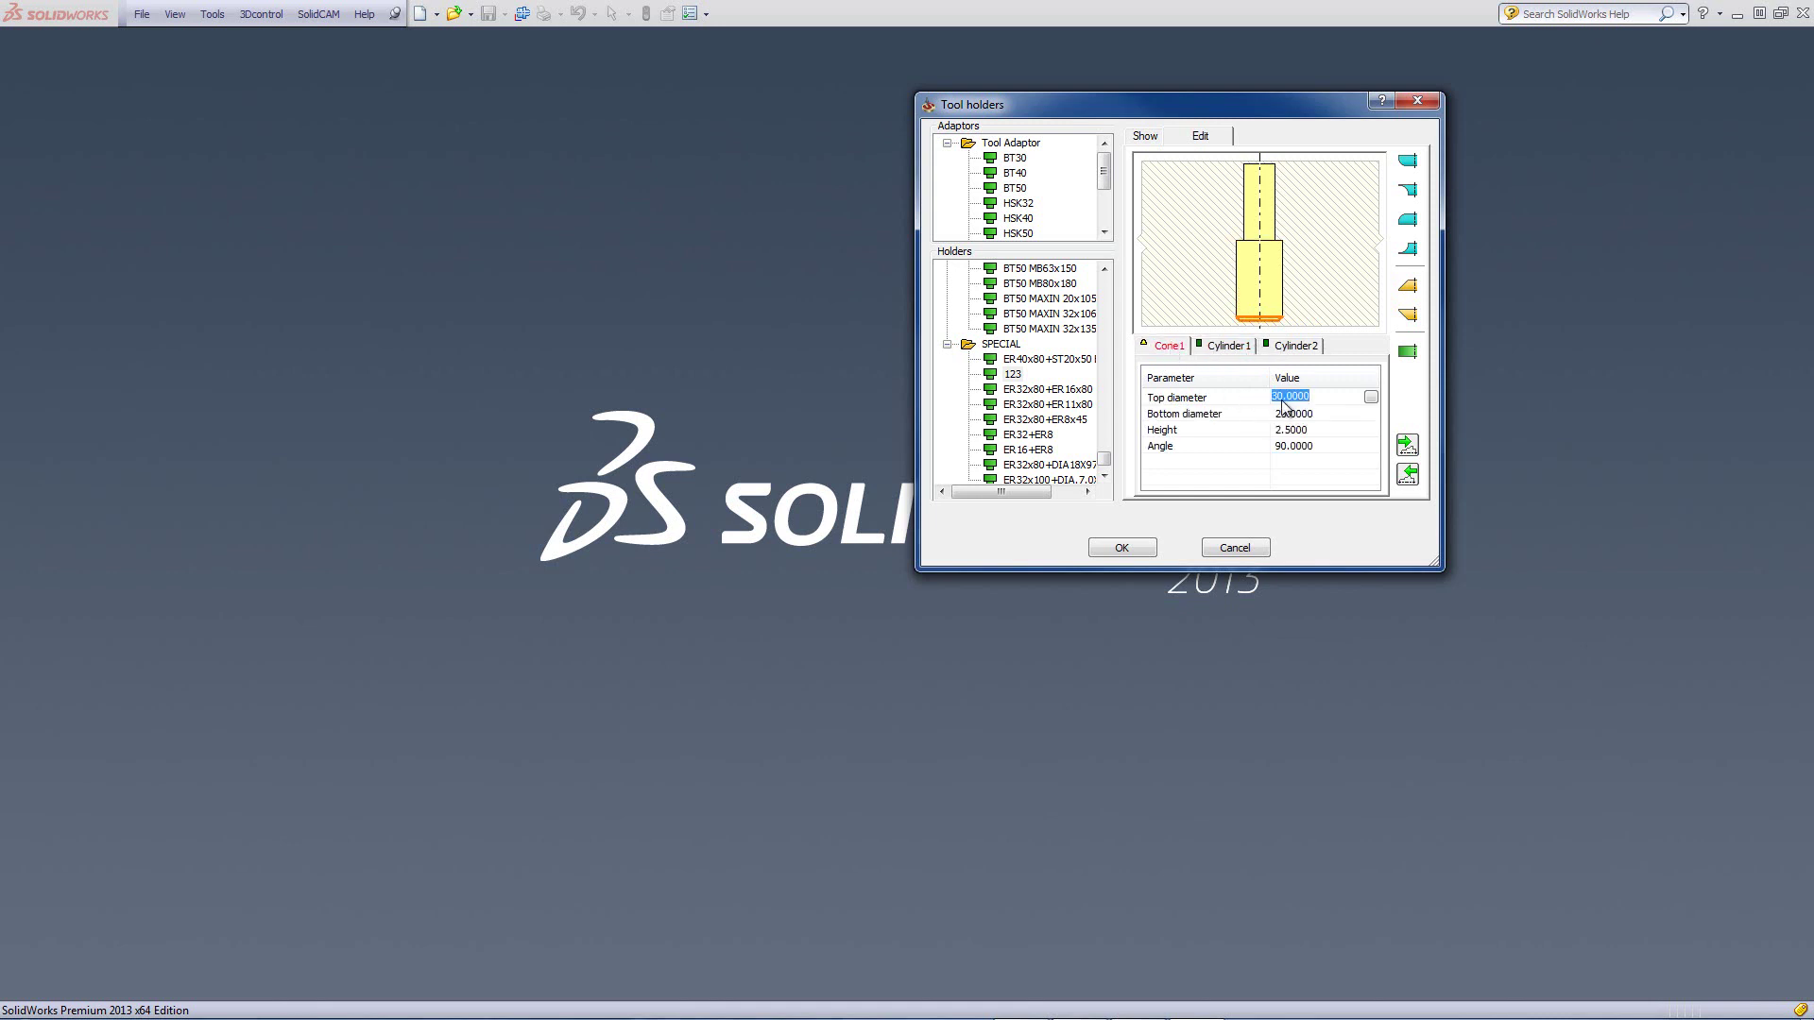
{"action": "left_click", "coordinate": [1229, 346]}
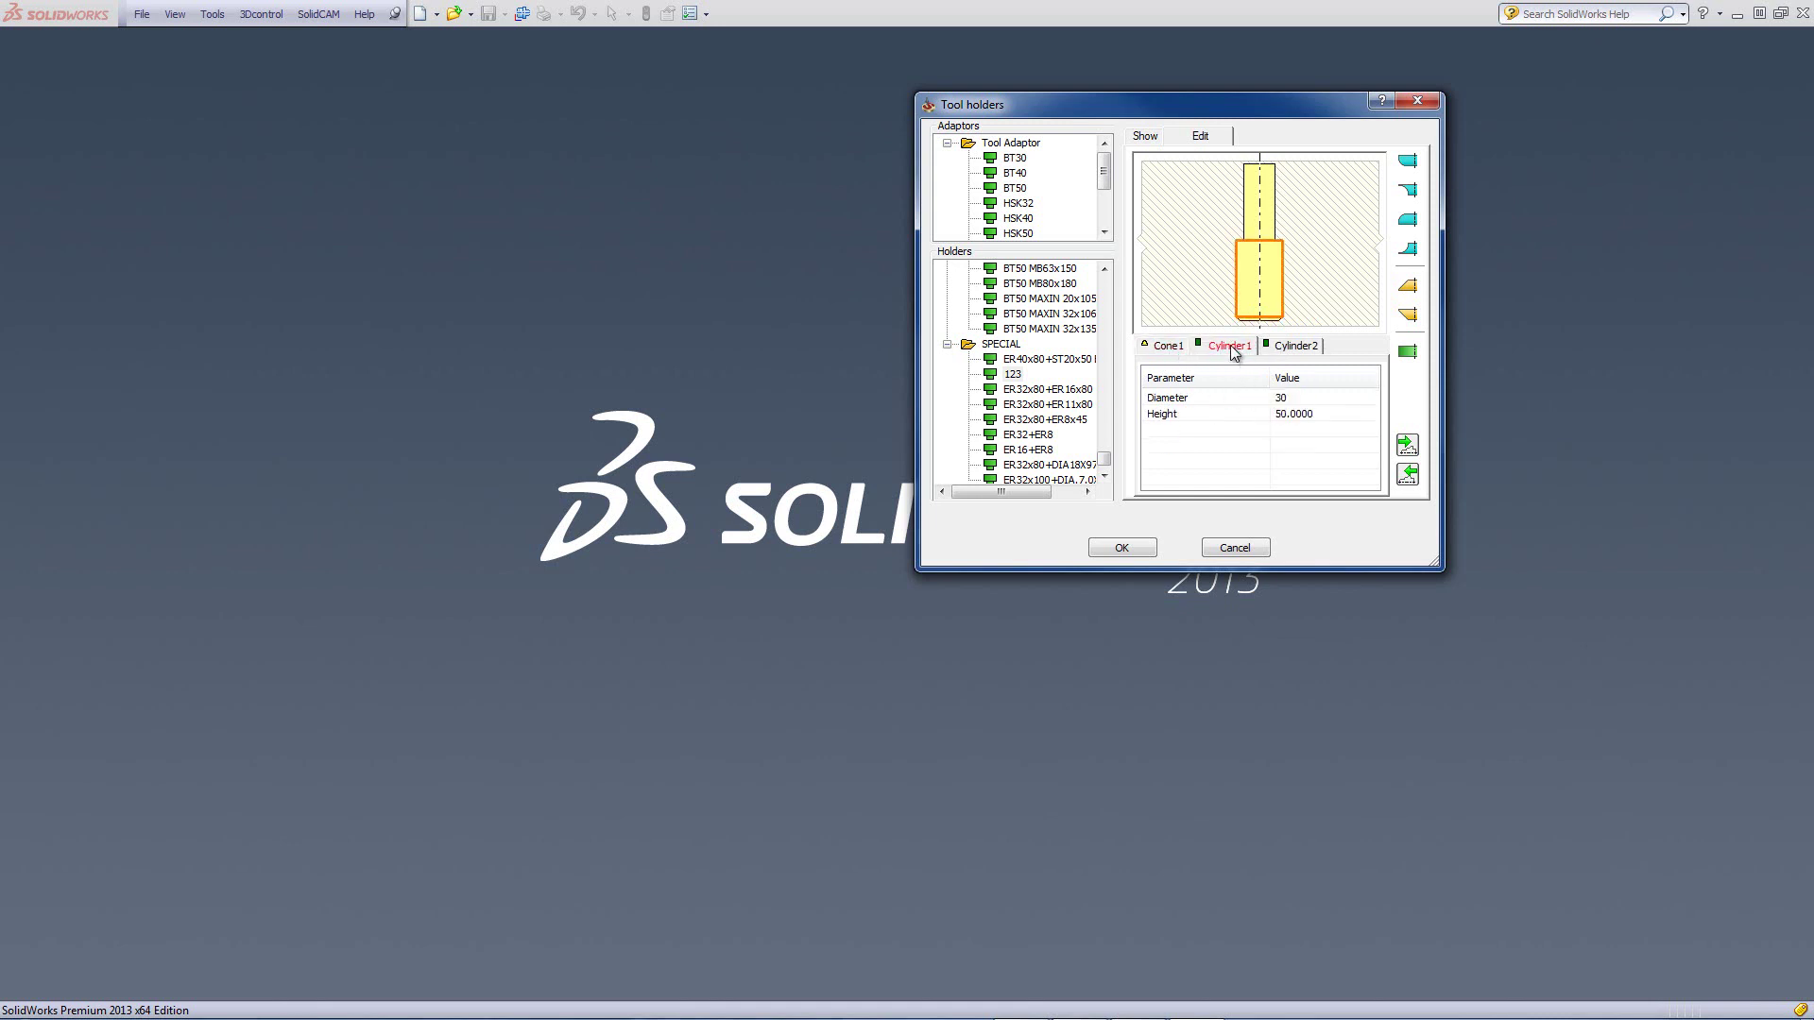
{"action": "double_click", "coordinate": [1280, 397]}
{"action": "left_click", "coordinate": [1291, 414]}
{"action": "type", "text": "25"}
{"action": "key", "text": "Tab"}
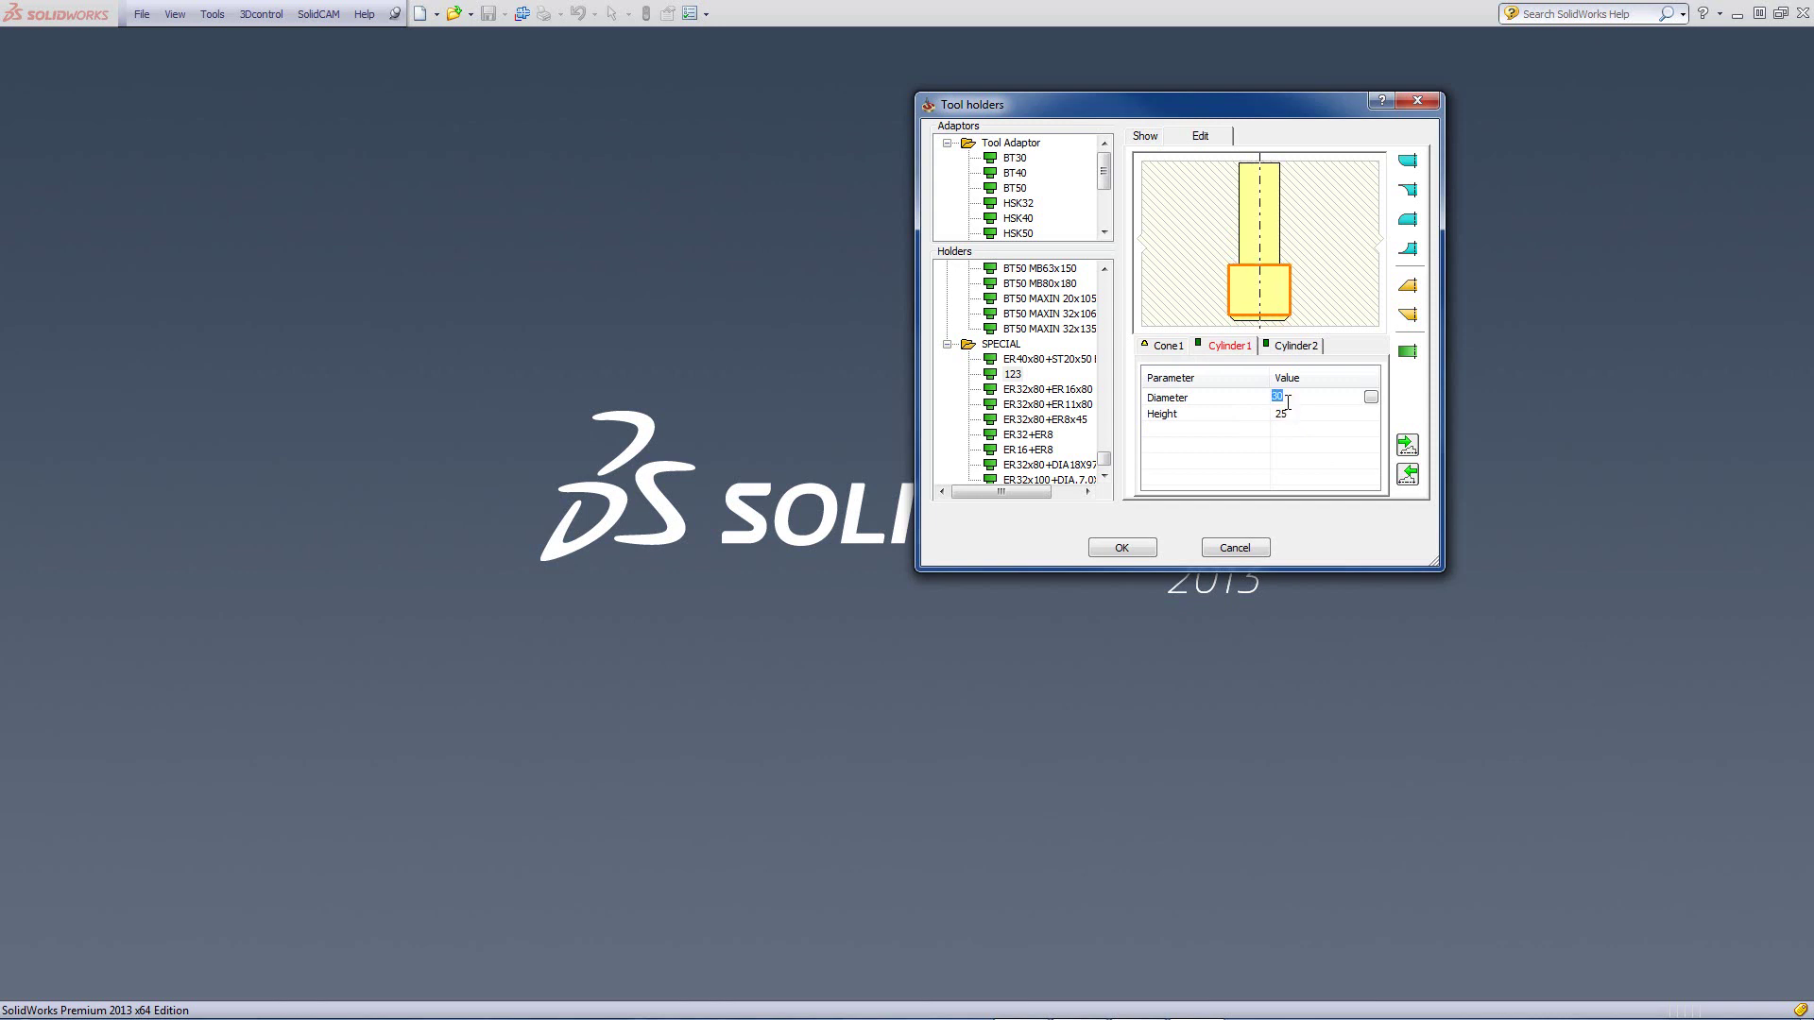
Resize Cylinder2 to diameter 25 and height 70.
{"action": "left_click", "coordinate": [1276, 257]}
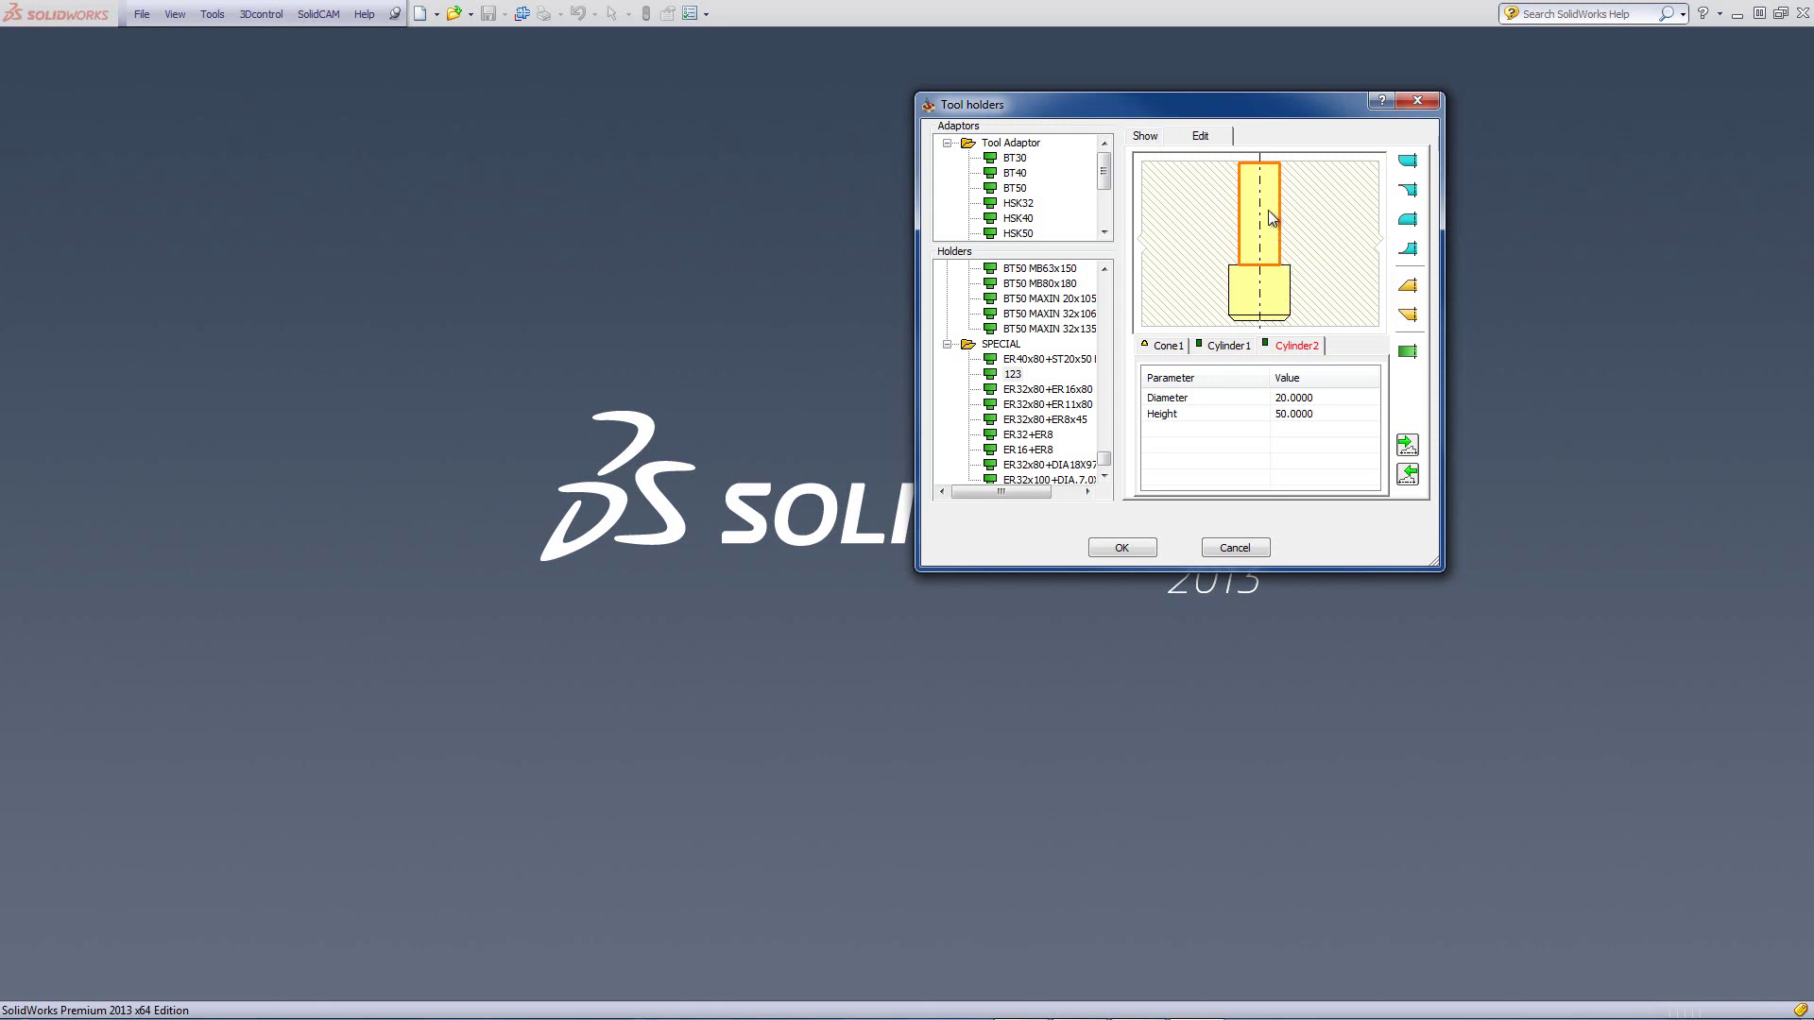
{"action": "left_click", "coordinate": [1315, 397]}
{"action": "left_click_drag", "start_coordinate": [1313, 396], "coordinate": [1231, 387]}
{"action": "type", "text": "25"}
{"action": "left_click", "coordinate": [1304, 414]}
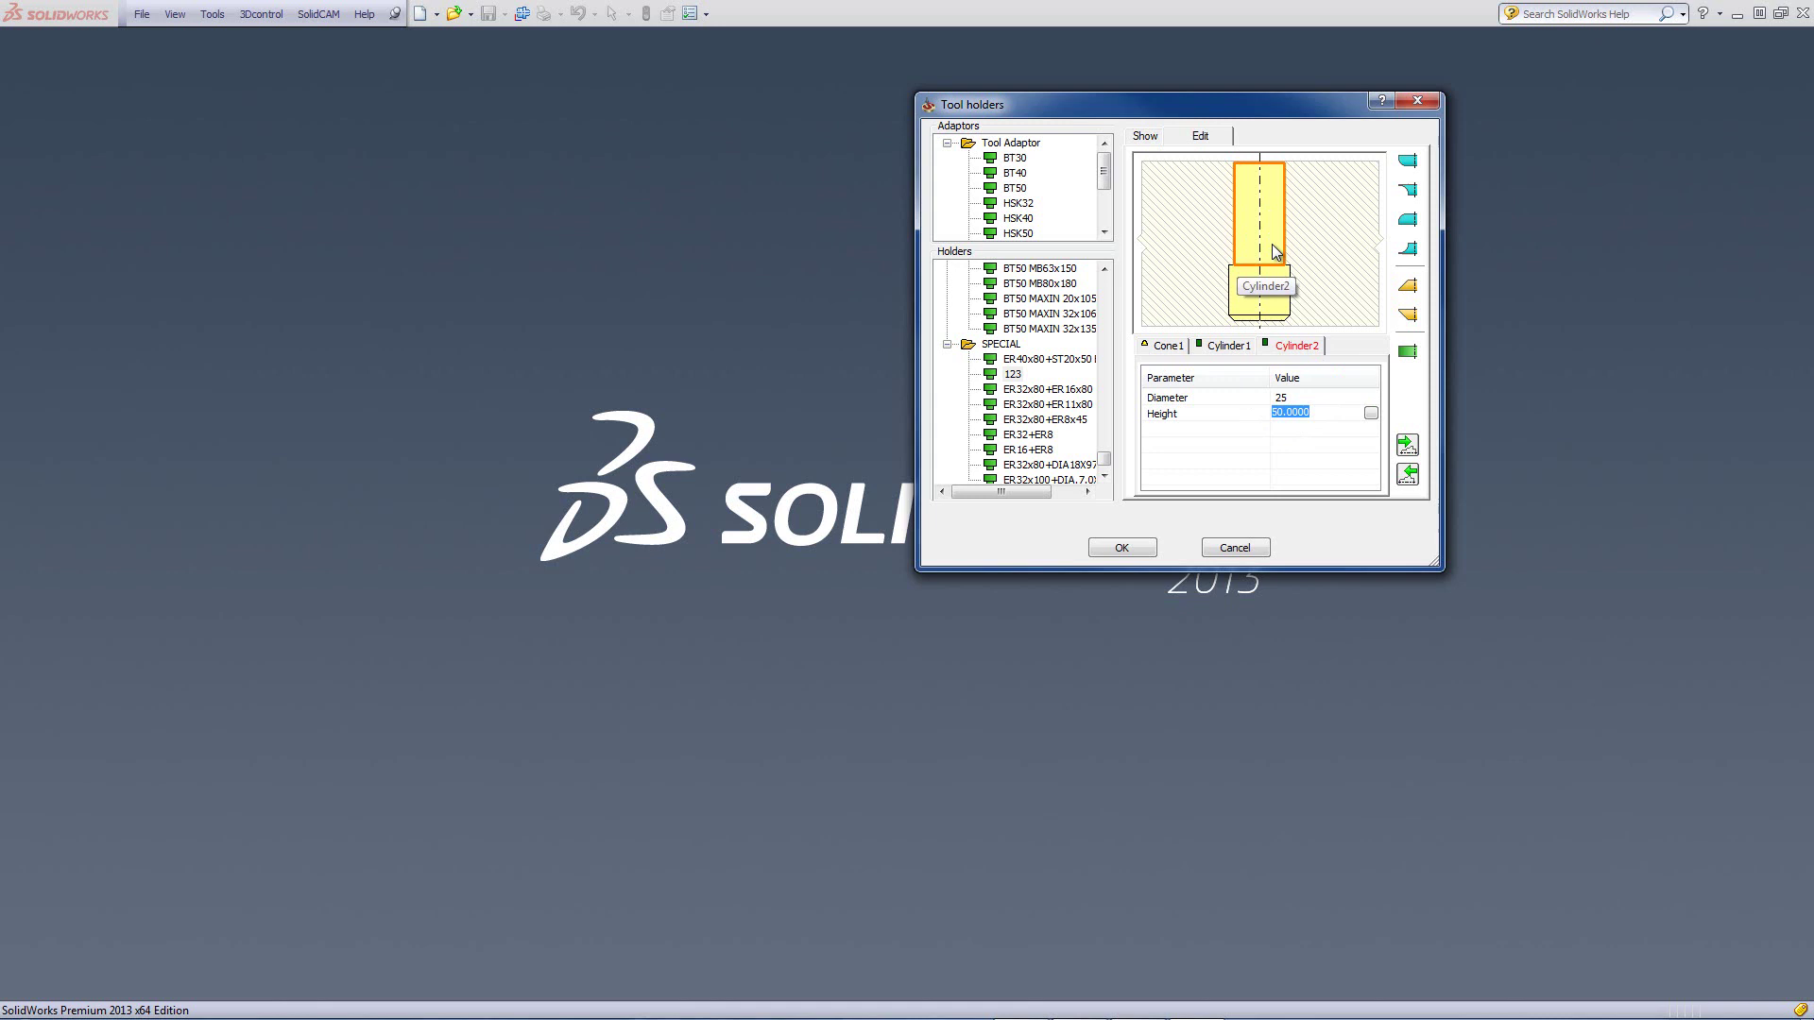
{"action": "type", "text": "70"}
{"action": "left_click", "coordinate": [1300, 399]}
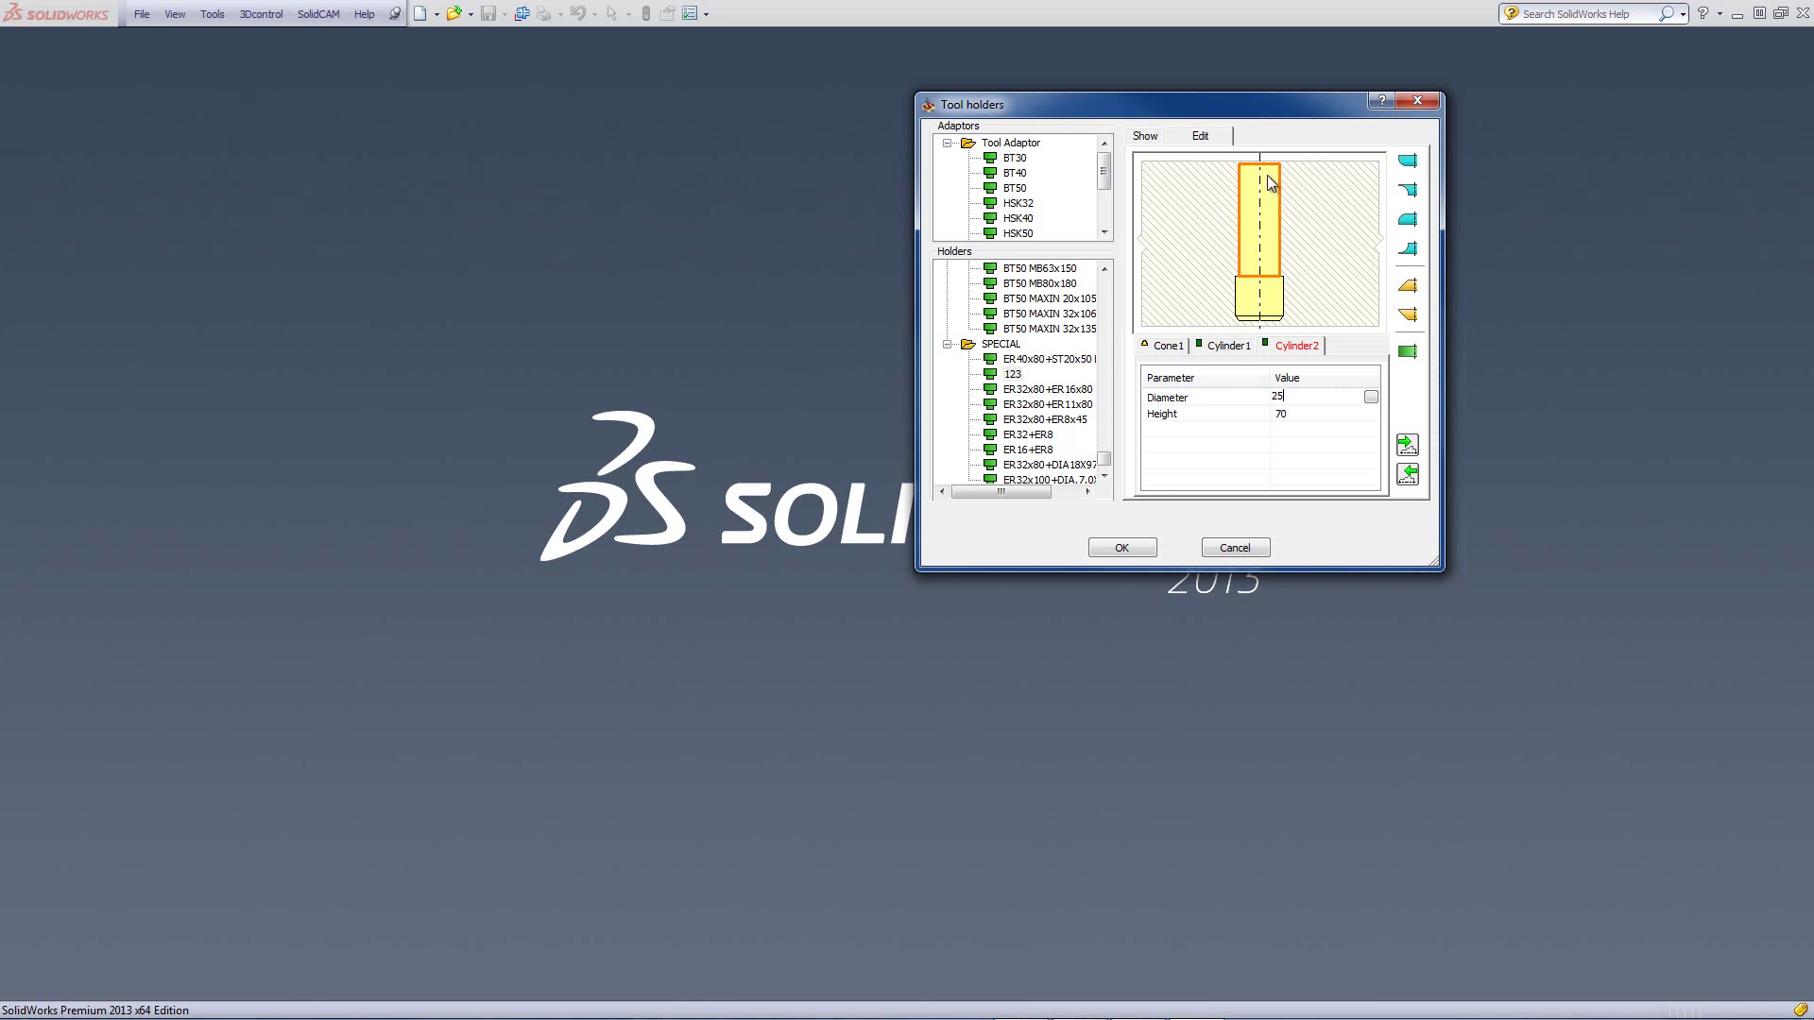
Add Cone2 (25 to 35 diameter, height 5) on top, then Cylinder3 (diameter 35, height 50) above it.
{"action": "left_click", "coordinate": [1408, 315]}
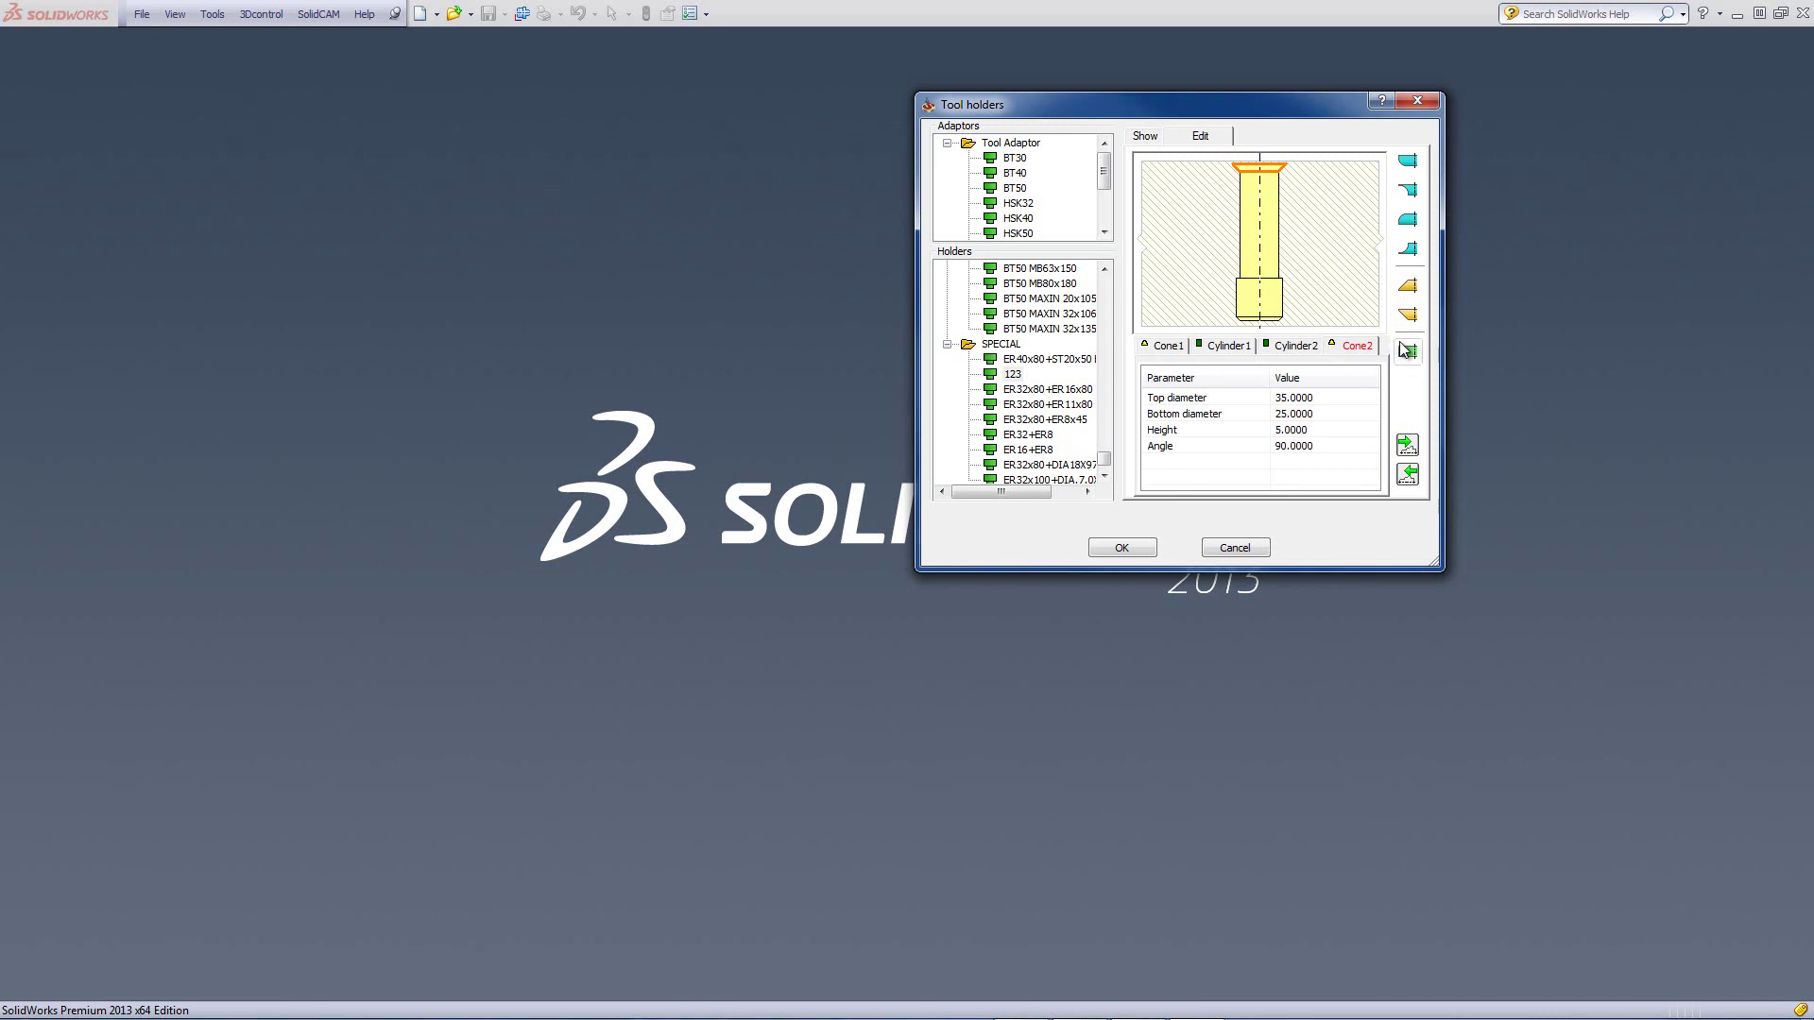
{"action": "right_click", "coordinate": [1265, 172]}
{"action": "mouse_move", "coordinate": [1285, 180]}
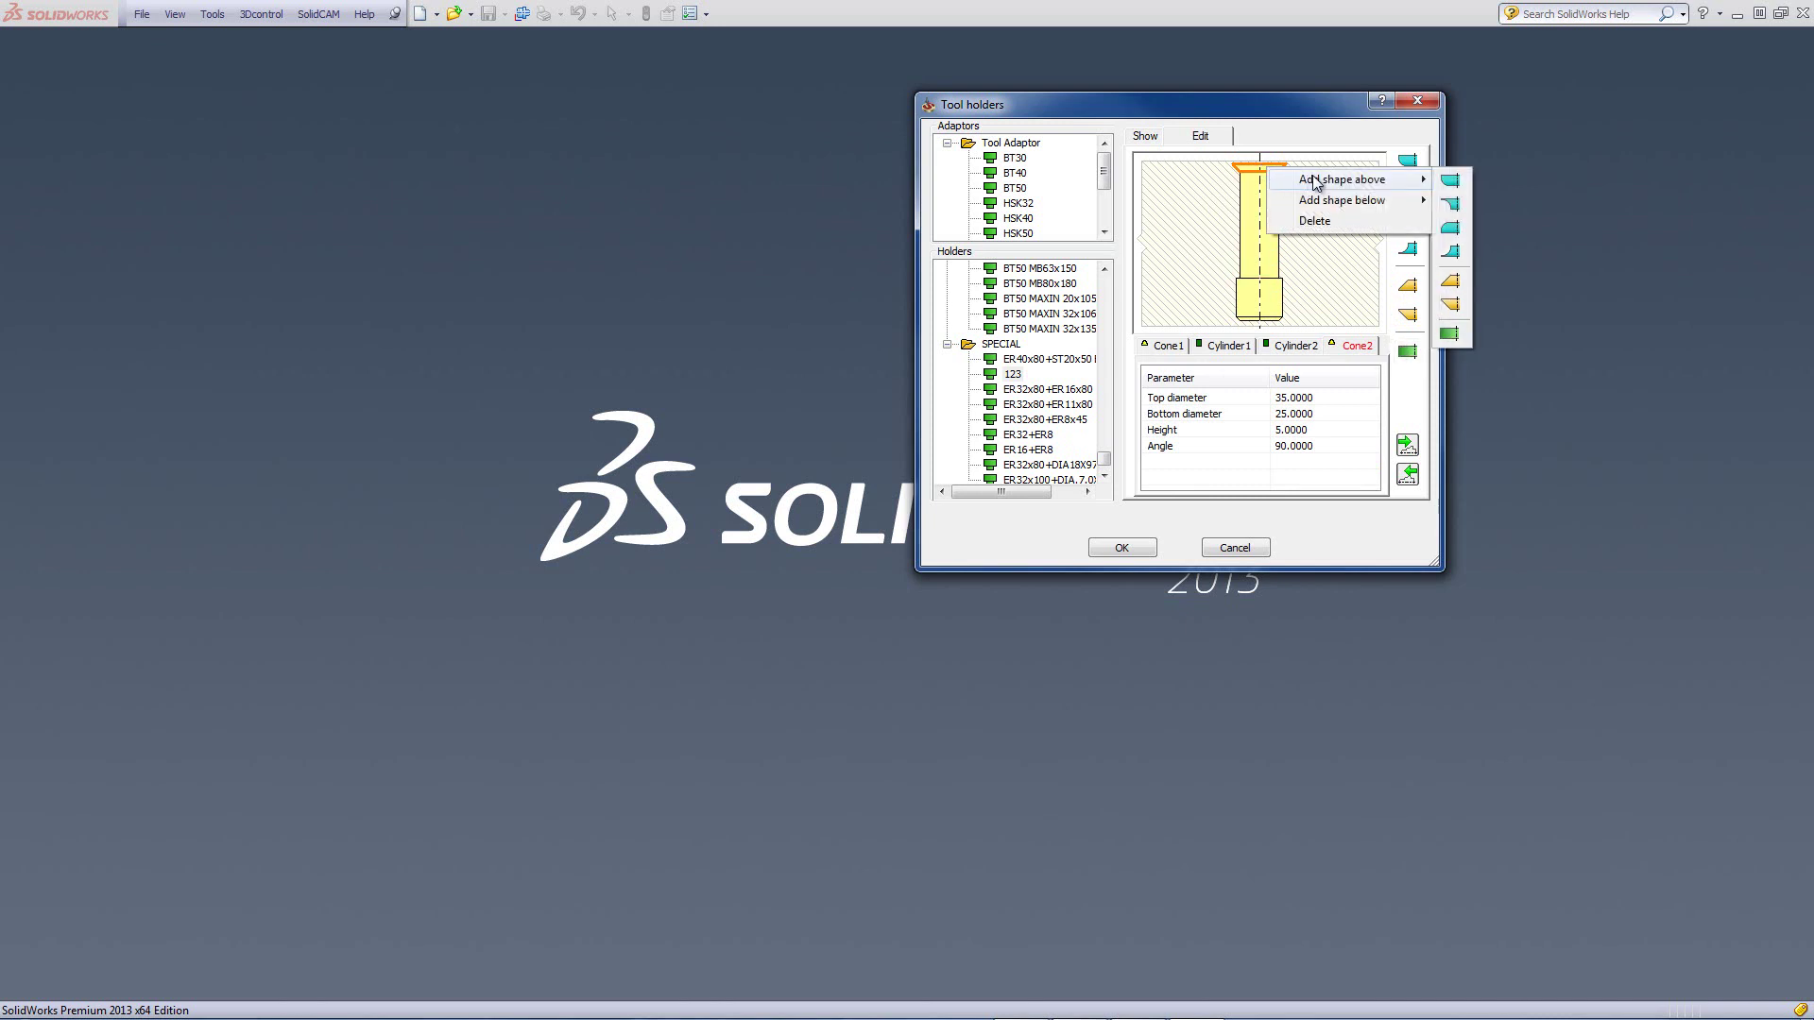
{"action": "left_click", "coordinate": [1451, 333]}
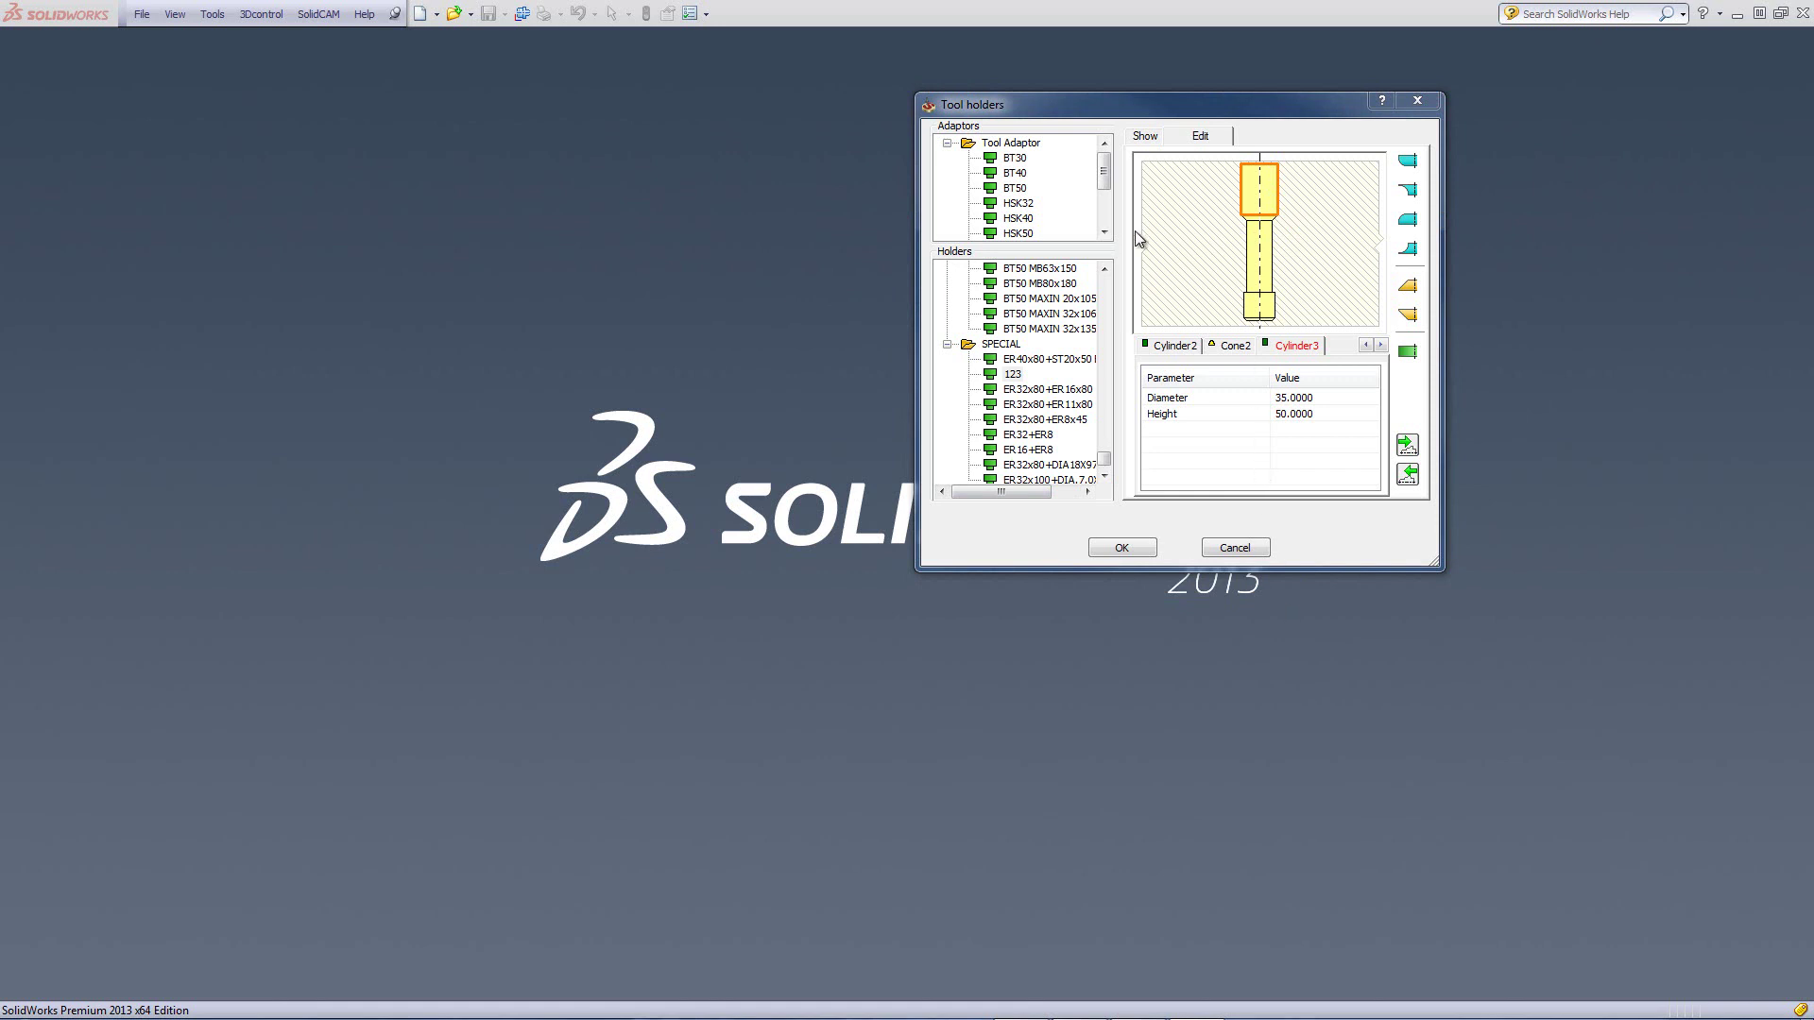
Rotate holder 123's 3D preview to inspect it, then close the Tool holders dialog.
{"action": "left_click", "coordinate": [1146, 138]}
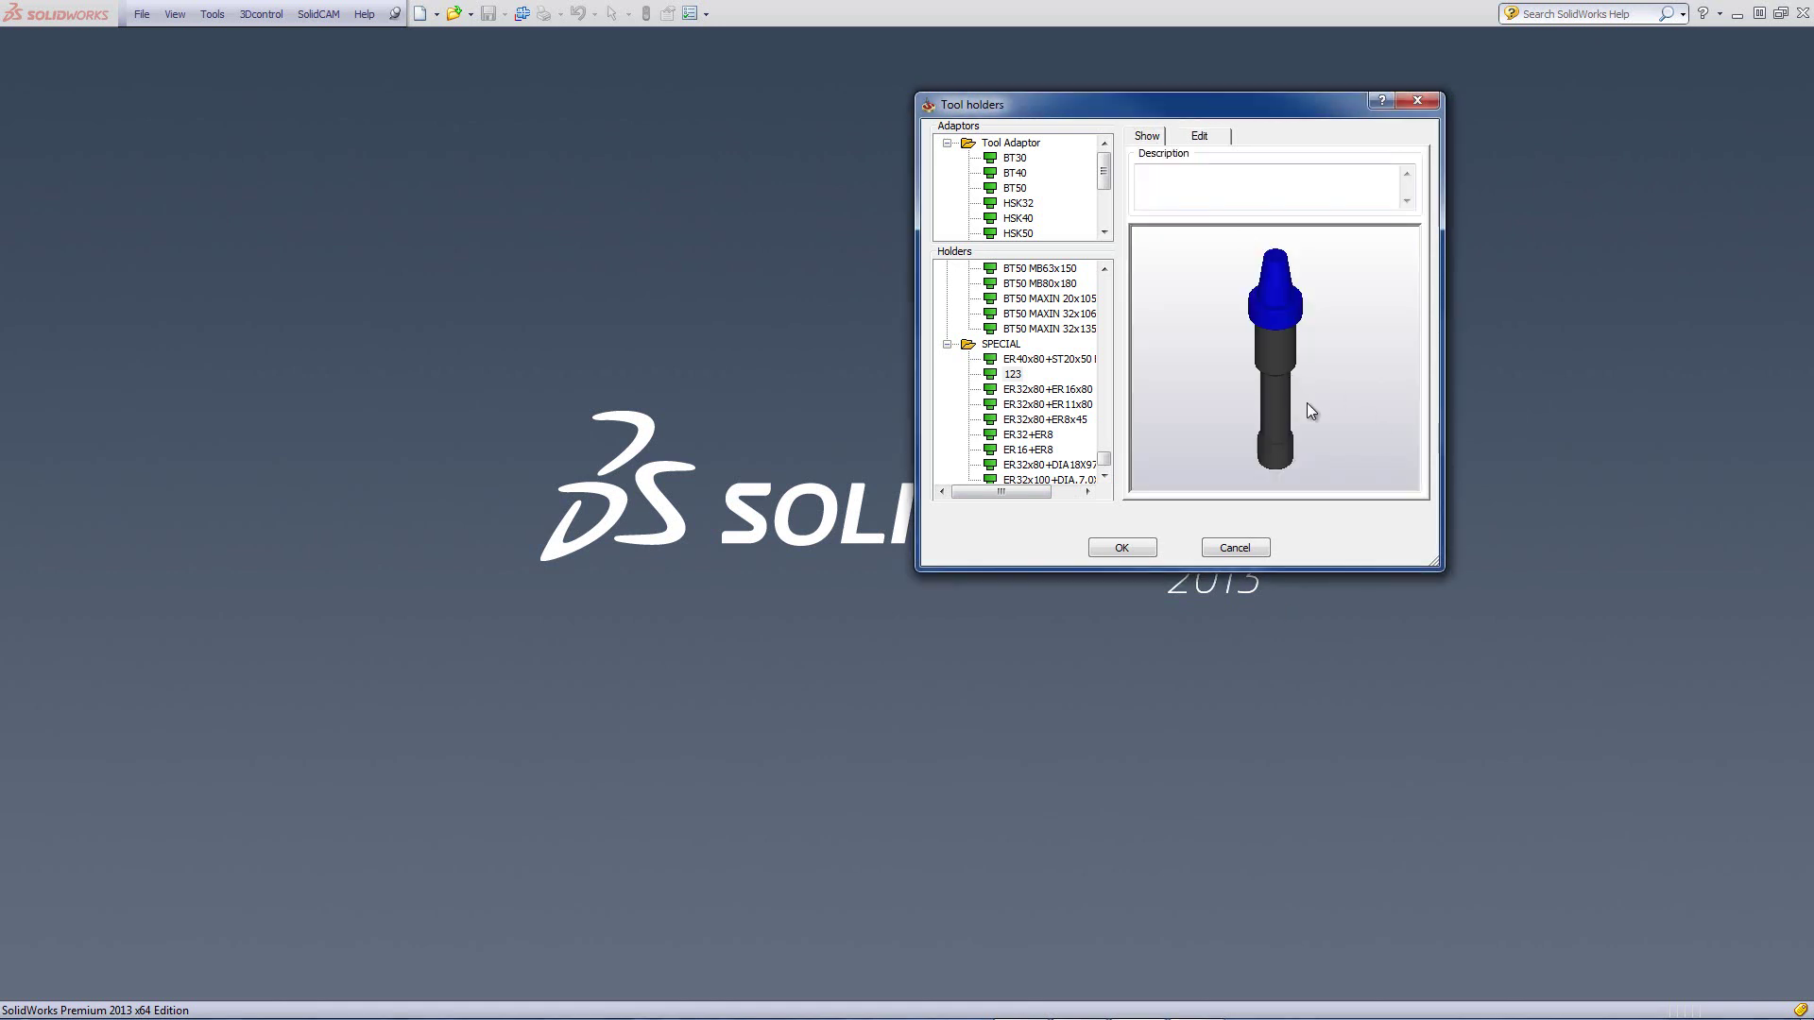
{"action": "left_click_drag", "start_coordinate": [1323, 433], "coordinate": [1263, 405]}
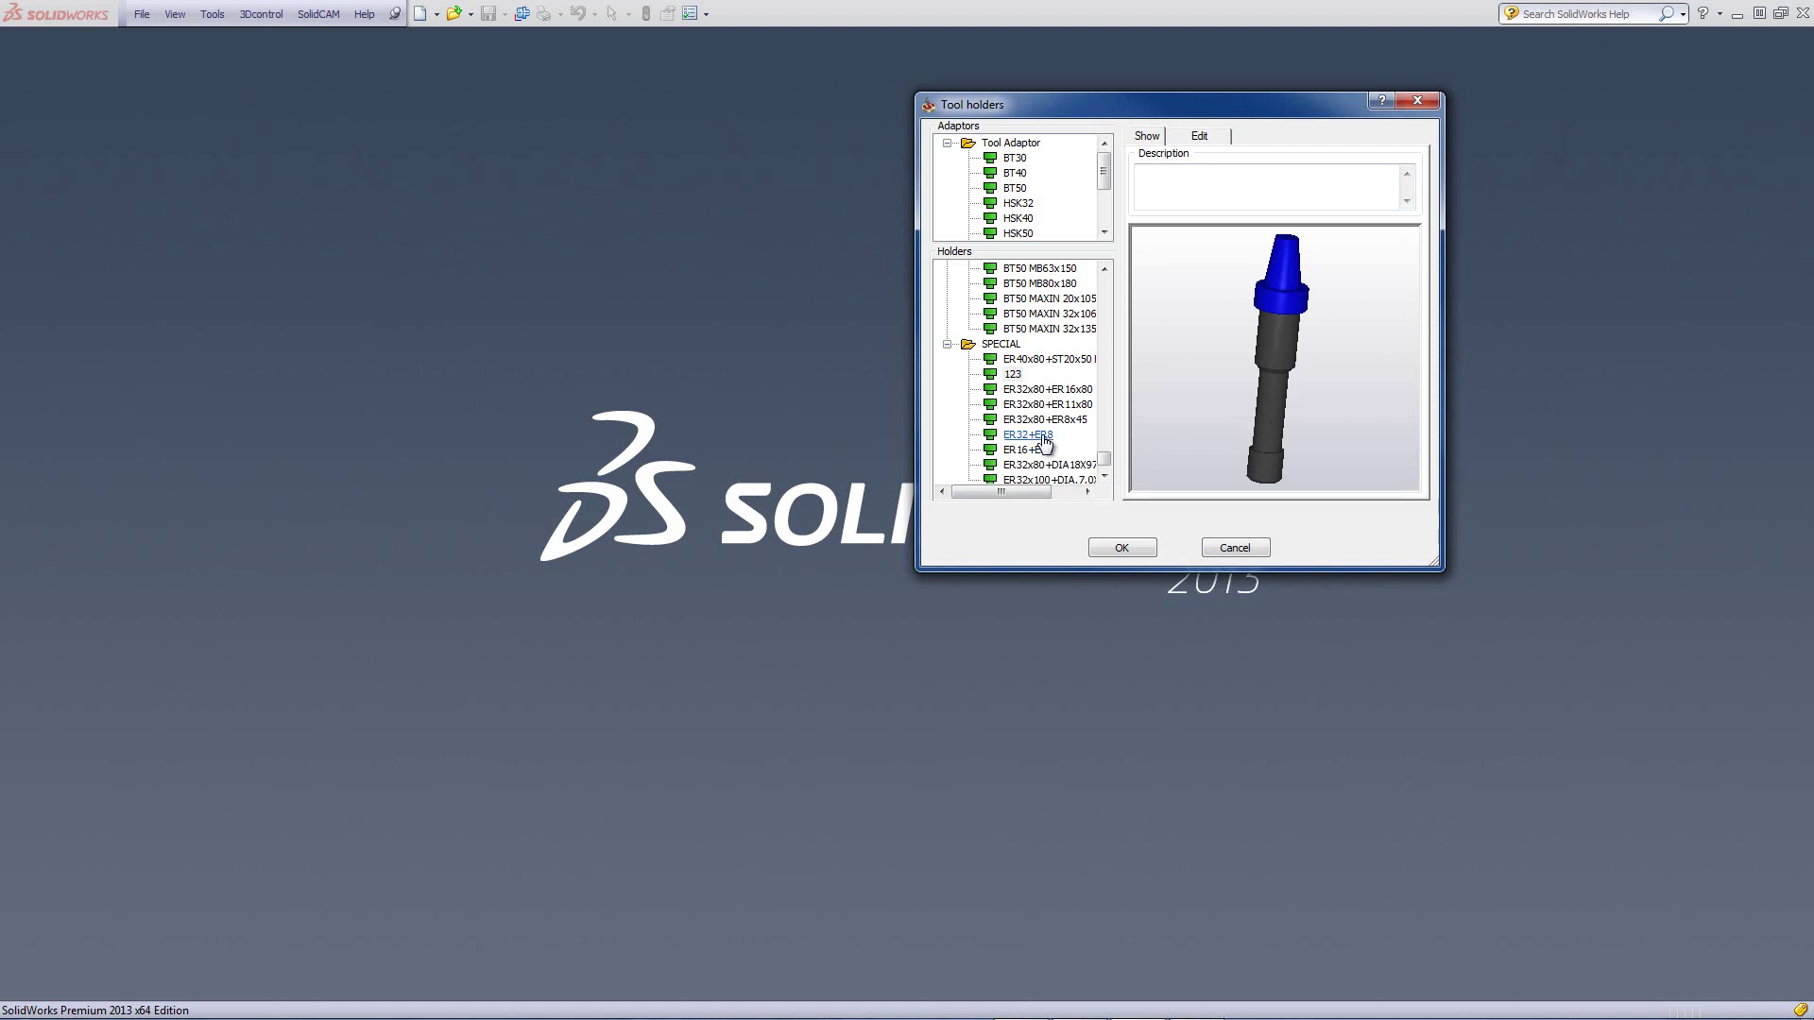
{"action": "key", "text": "Escape"}
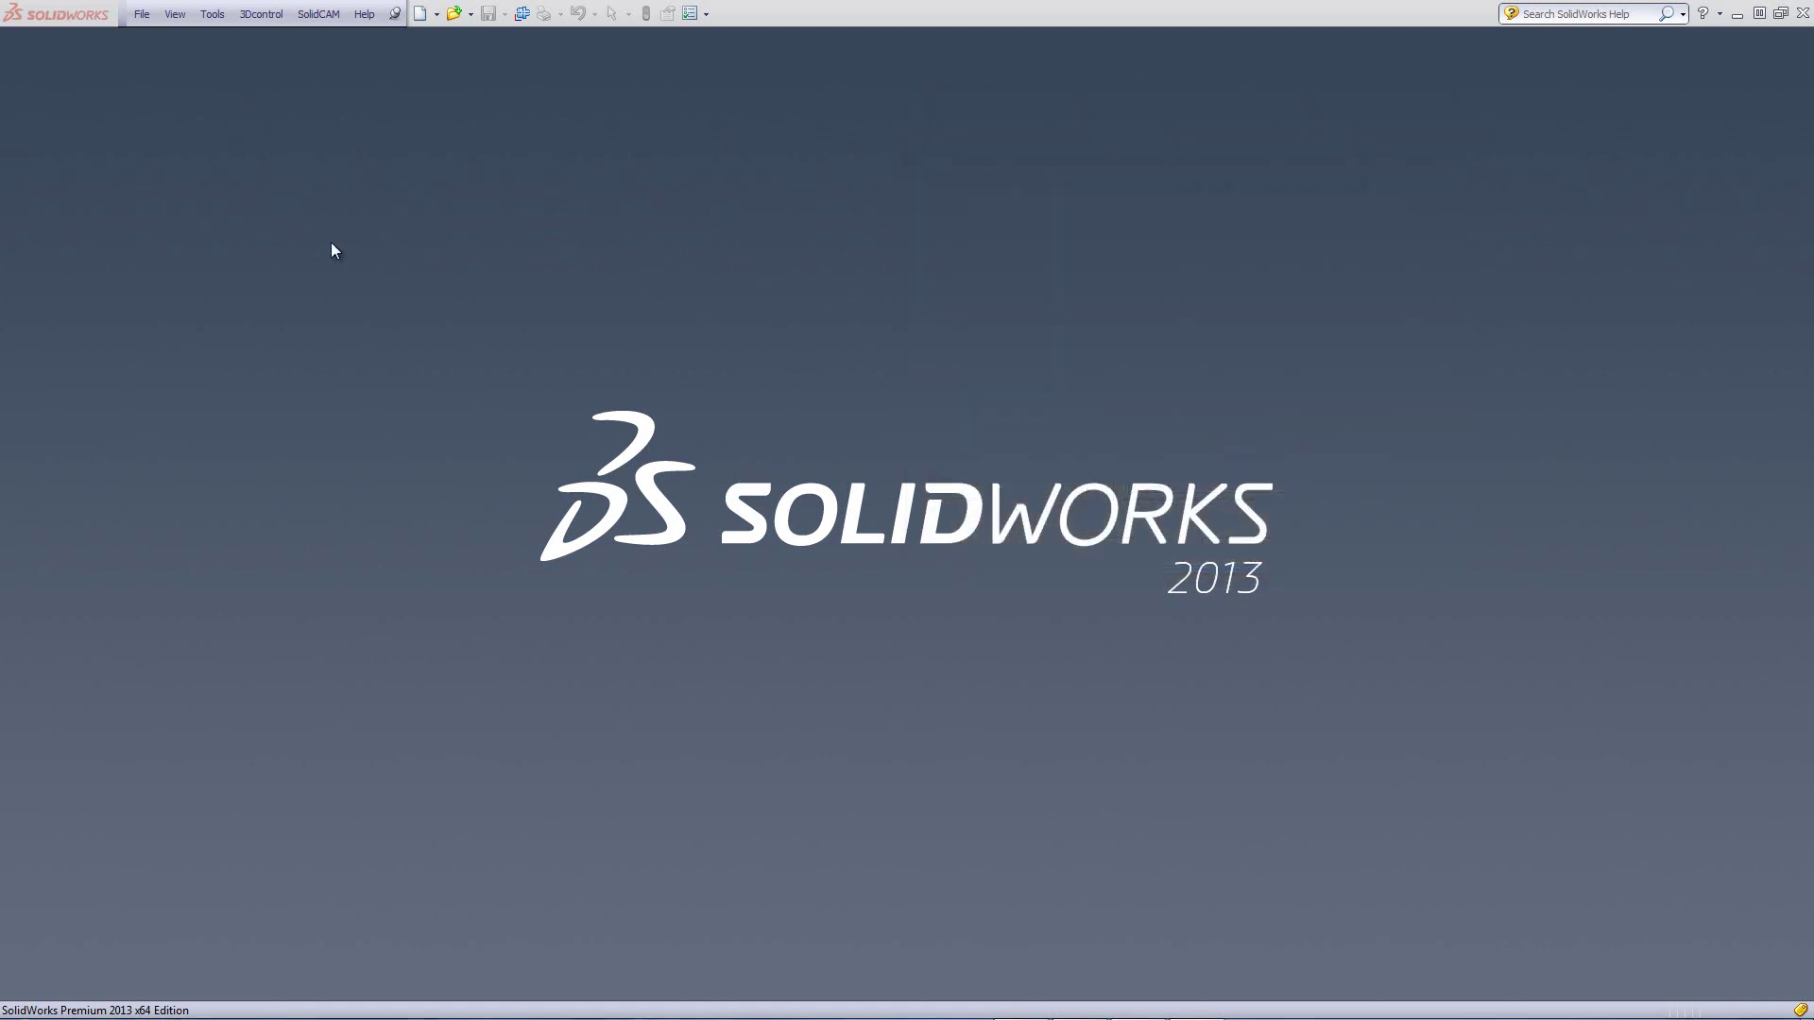
Open the Shaped tools library from the SolidCAM menu.
{"action": "left_click", "coordinate": [321, 14]}
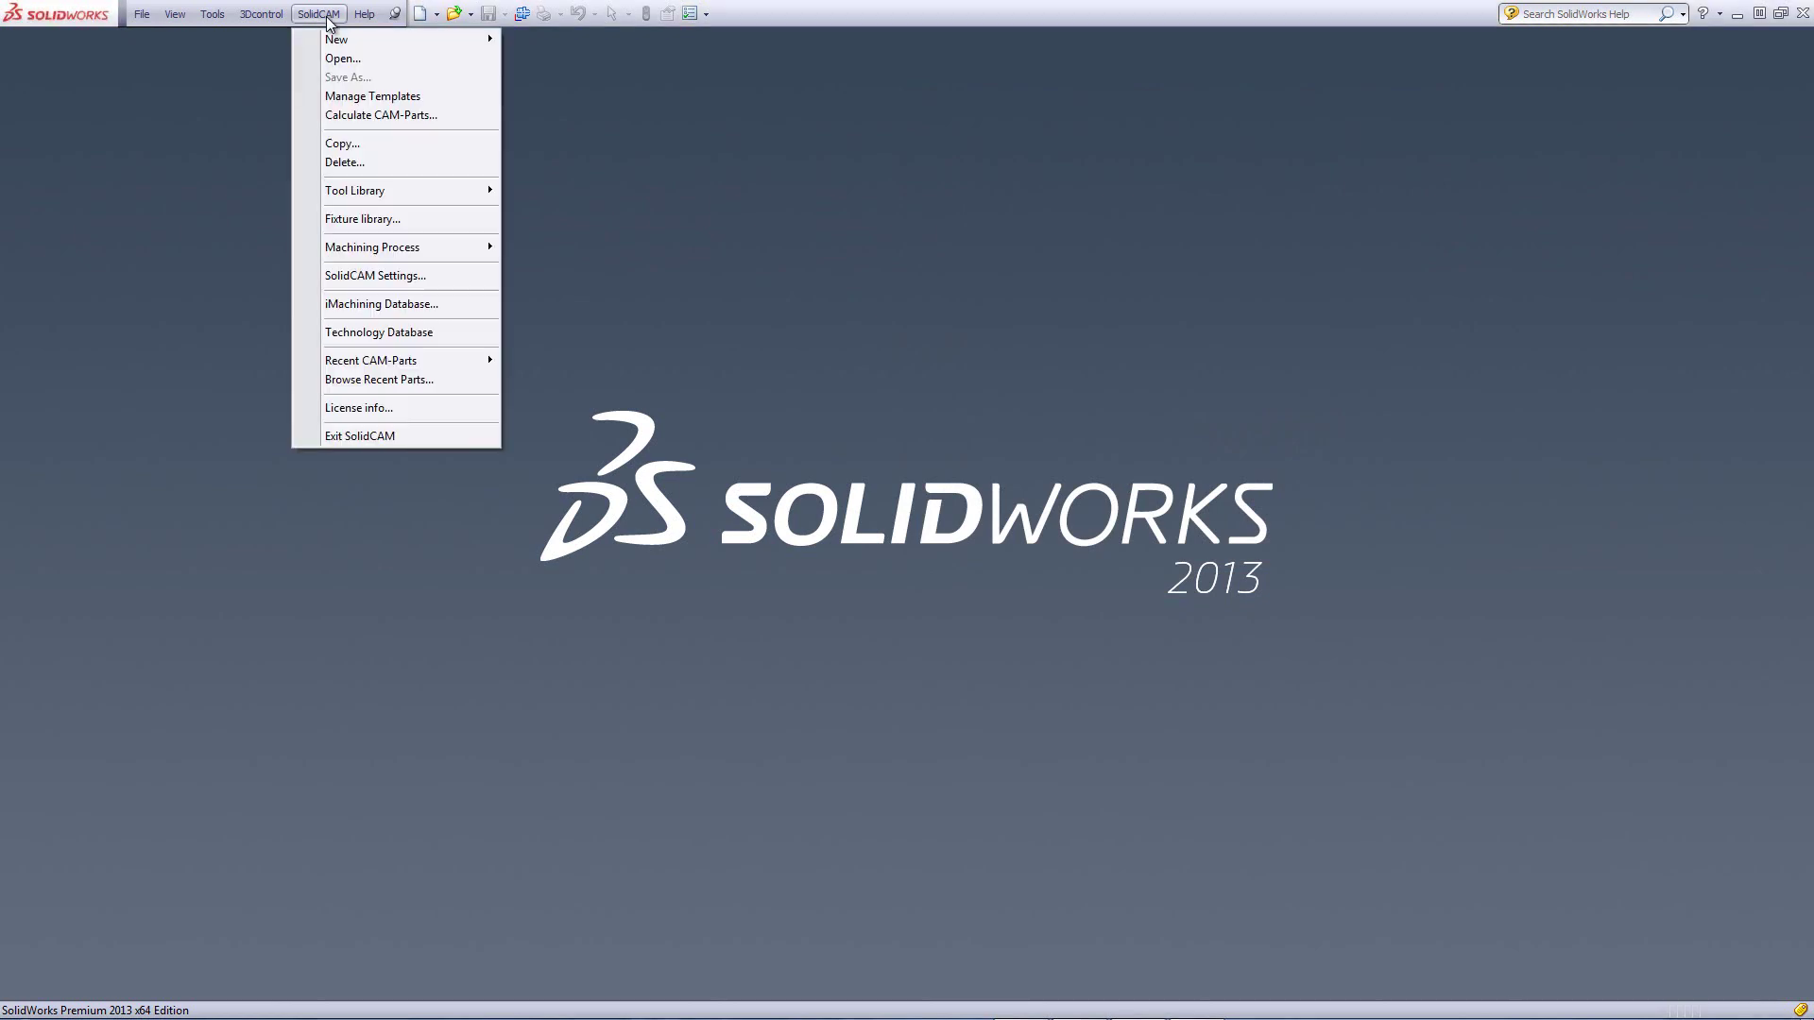
{"action": "mouse_move", "coordinate": [360, 192]}
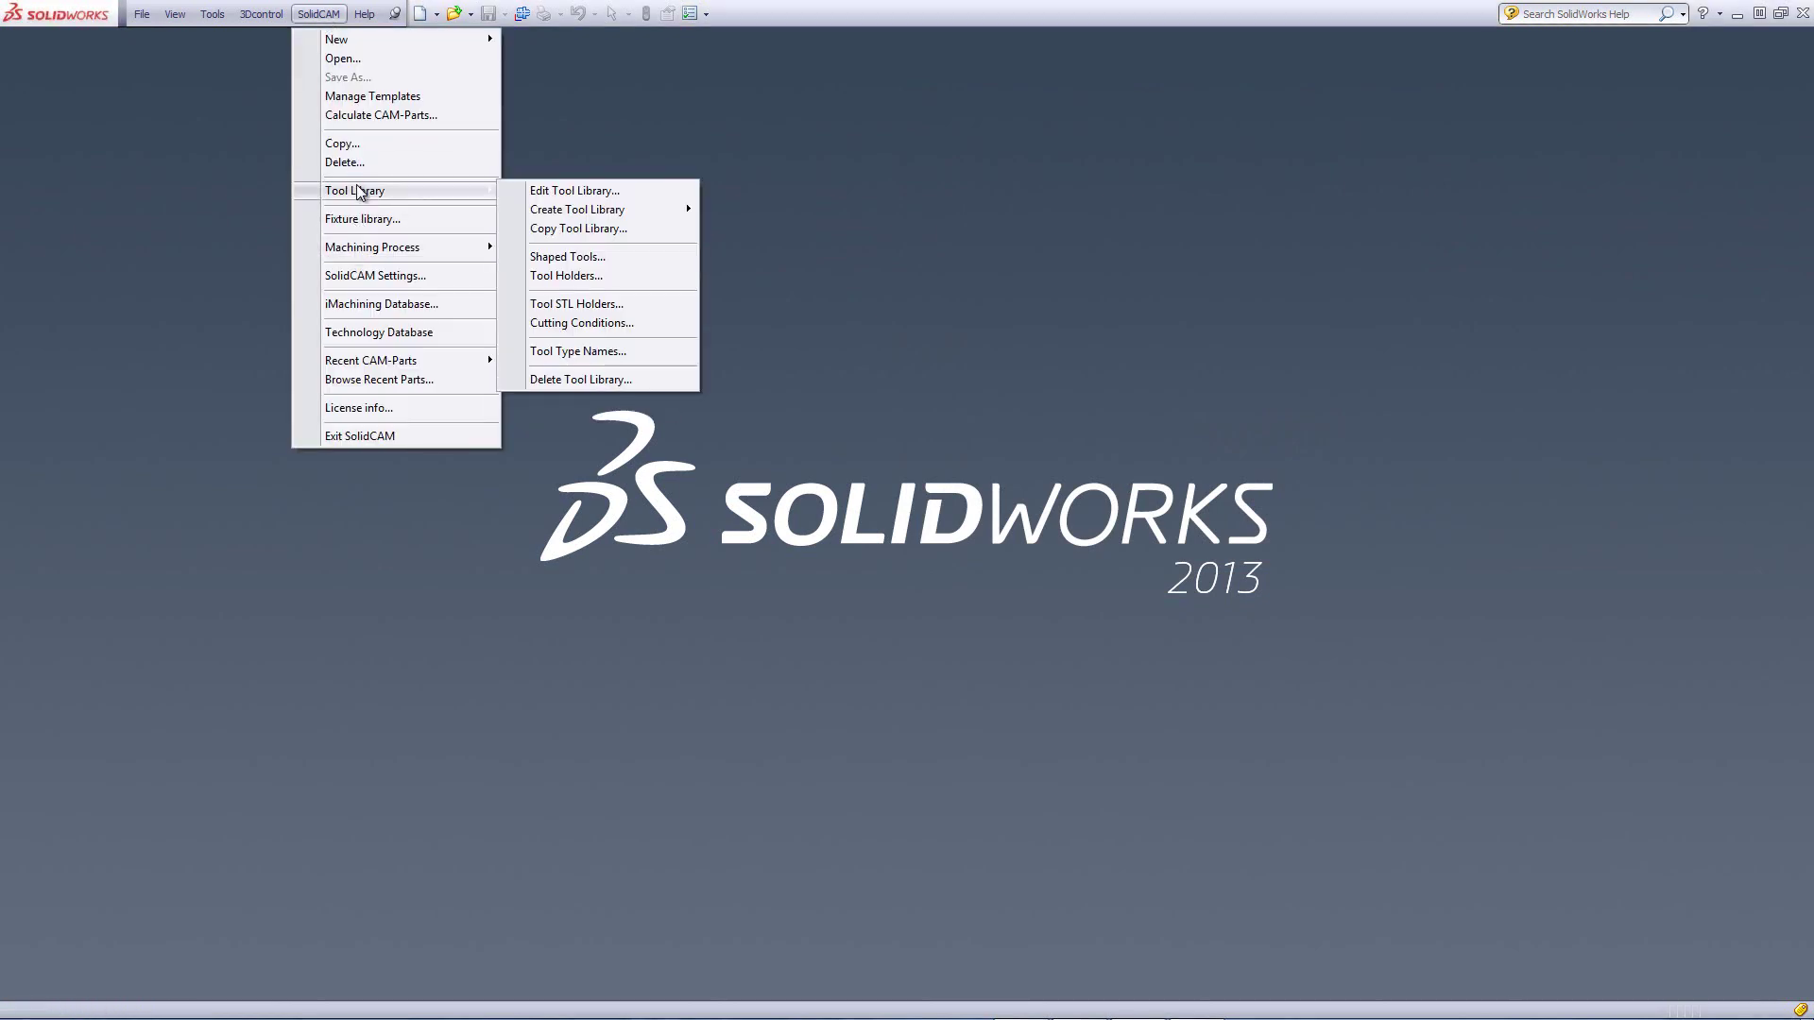
{"action": "left_click", "coordinate": [605, 257]}
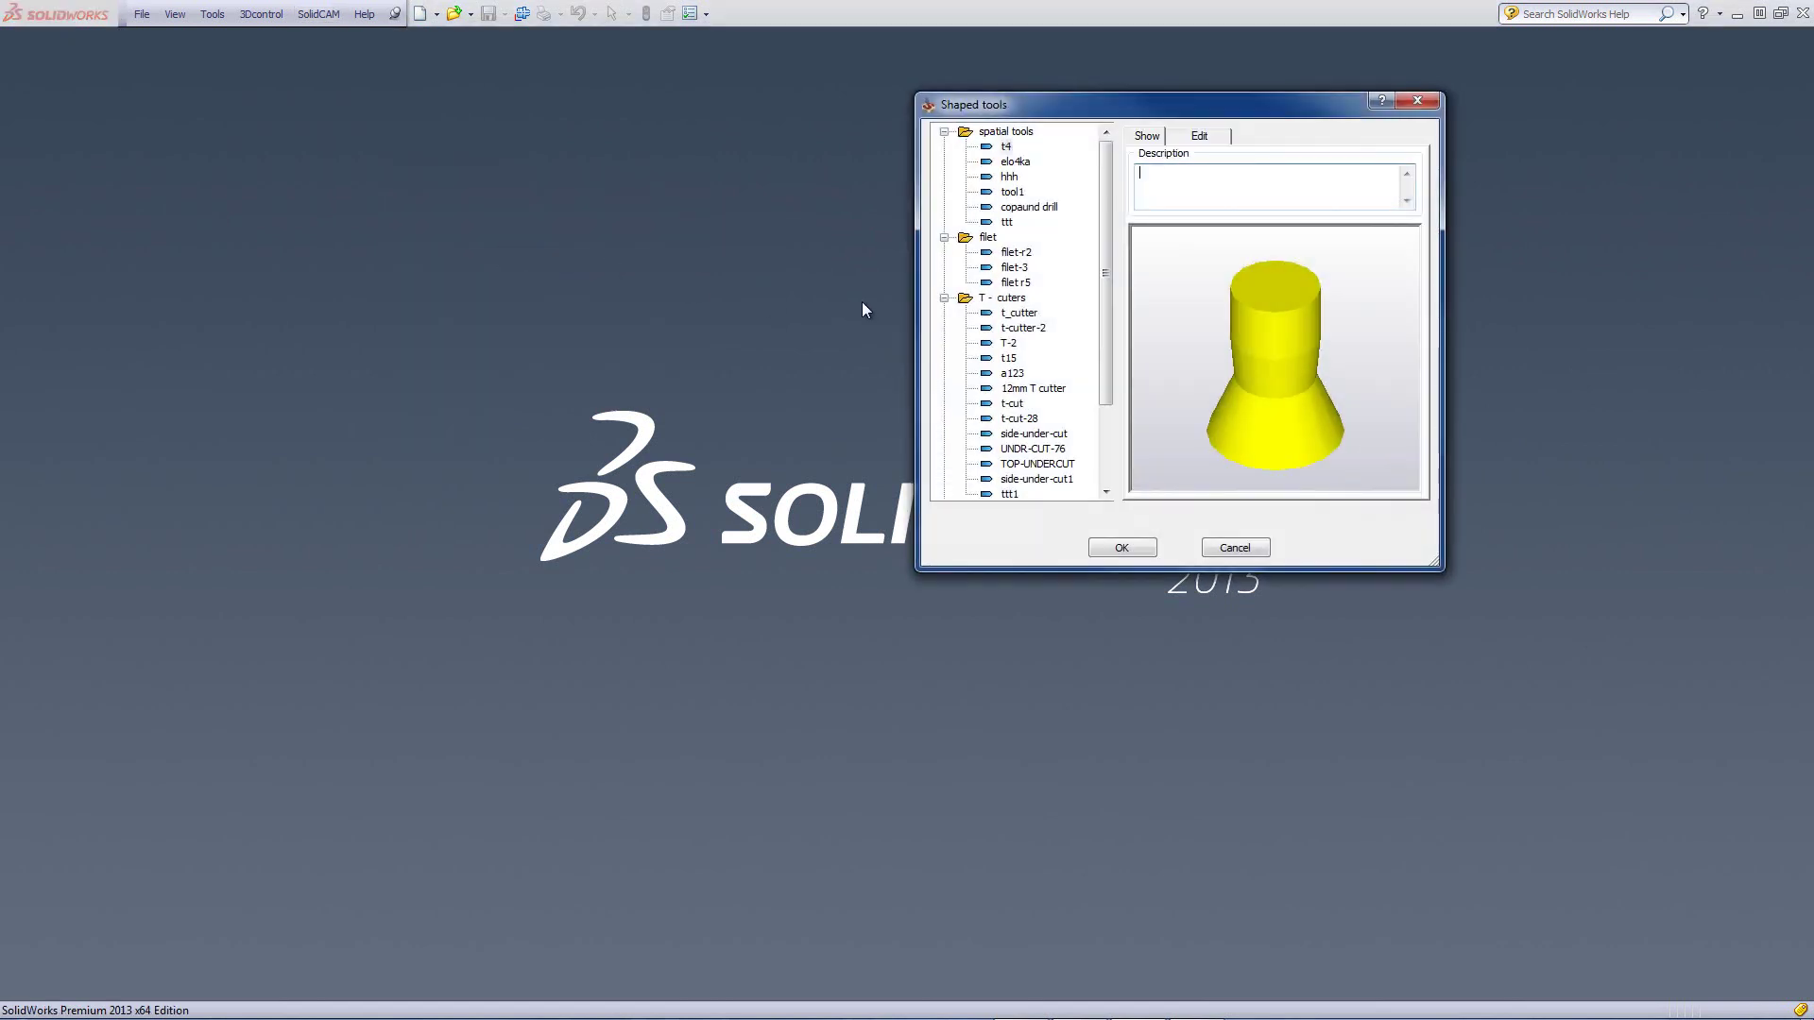
Preview the stam tool, then select the conic tools group and bring up its actions.
{"action": "left_click_drag", "start_coordinate": [1105, 272], "coordinate": [1092, 454]}
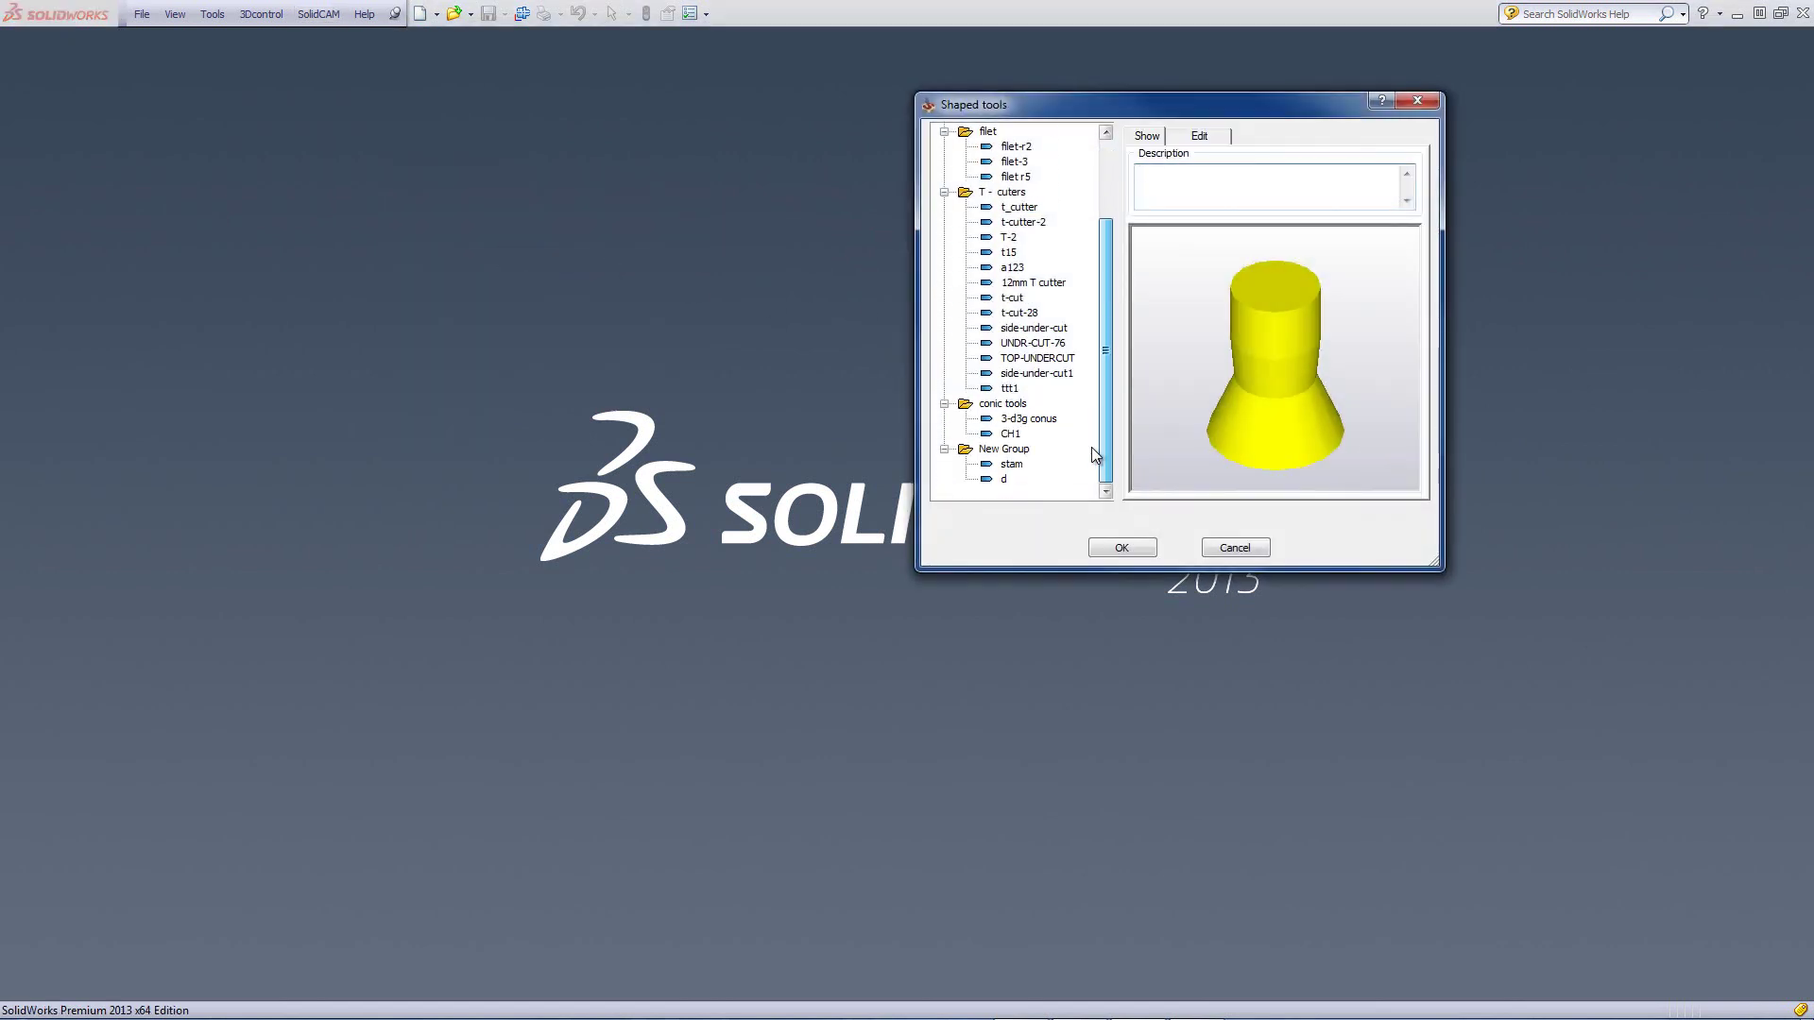
{"action": "left_click", "coordinate": [1012, 464]}
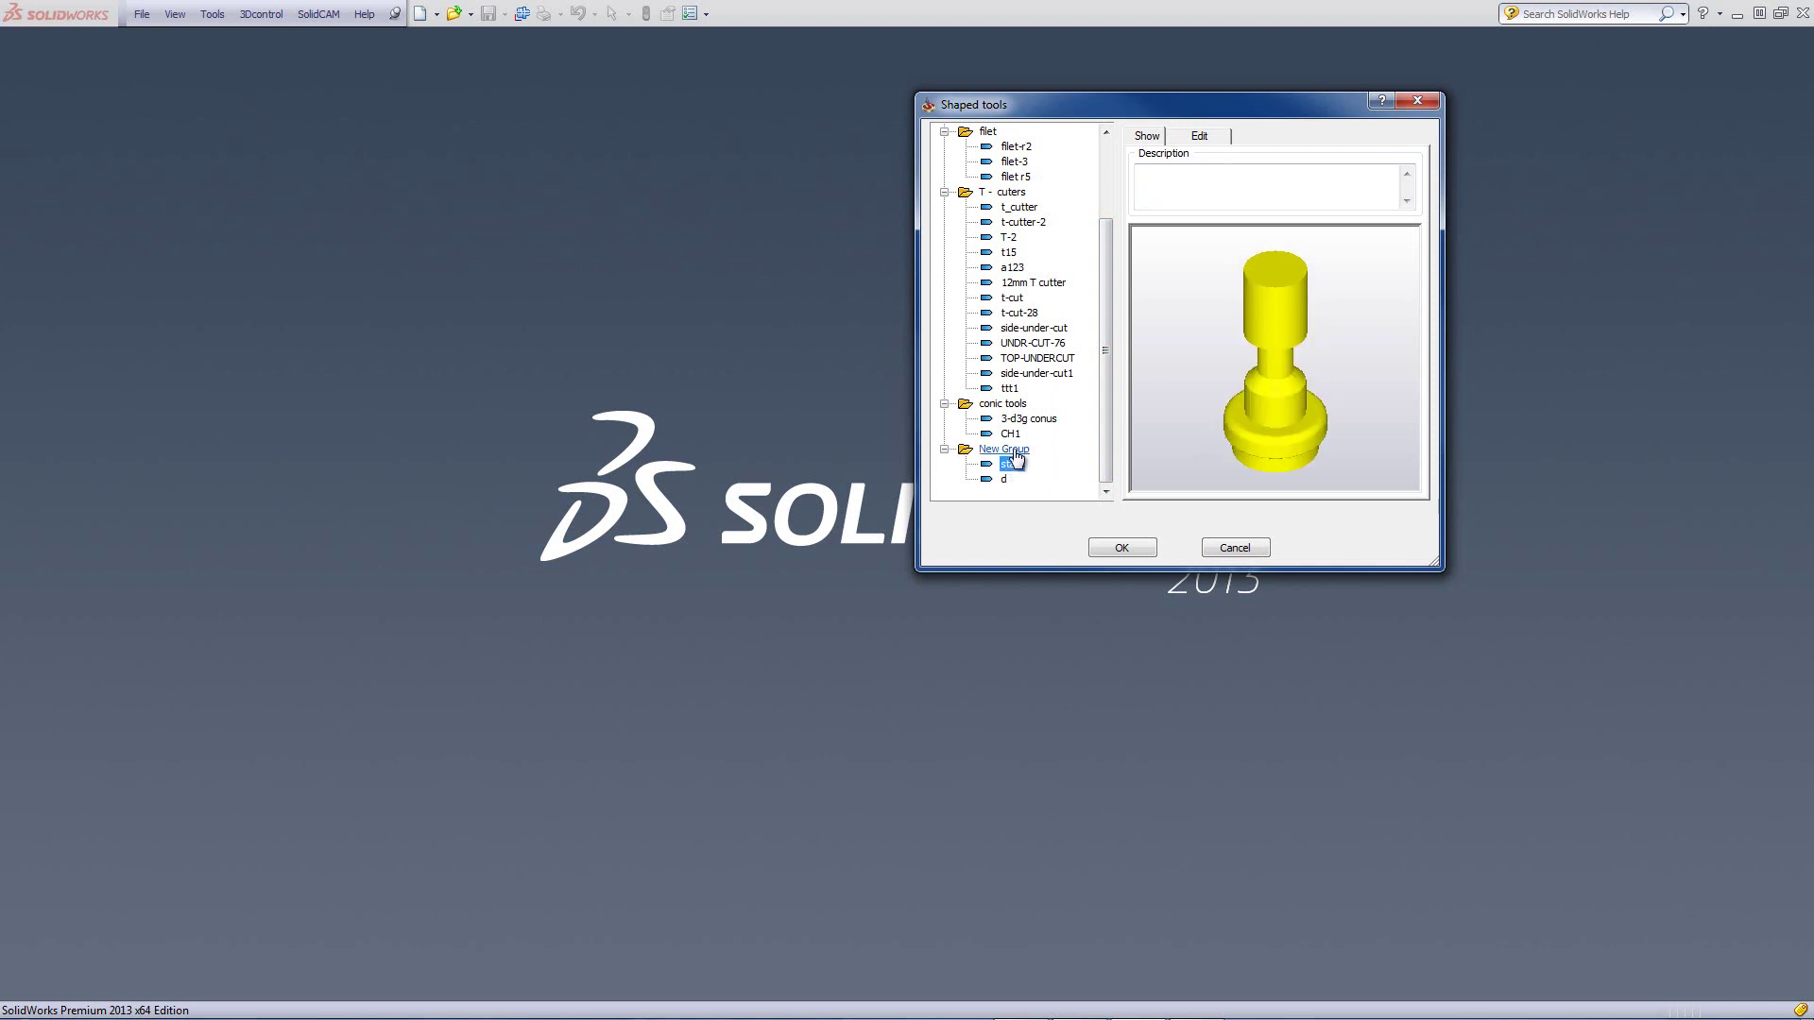
{"action": "left_click", "coordinate": [1009, 406]}
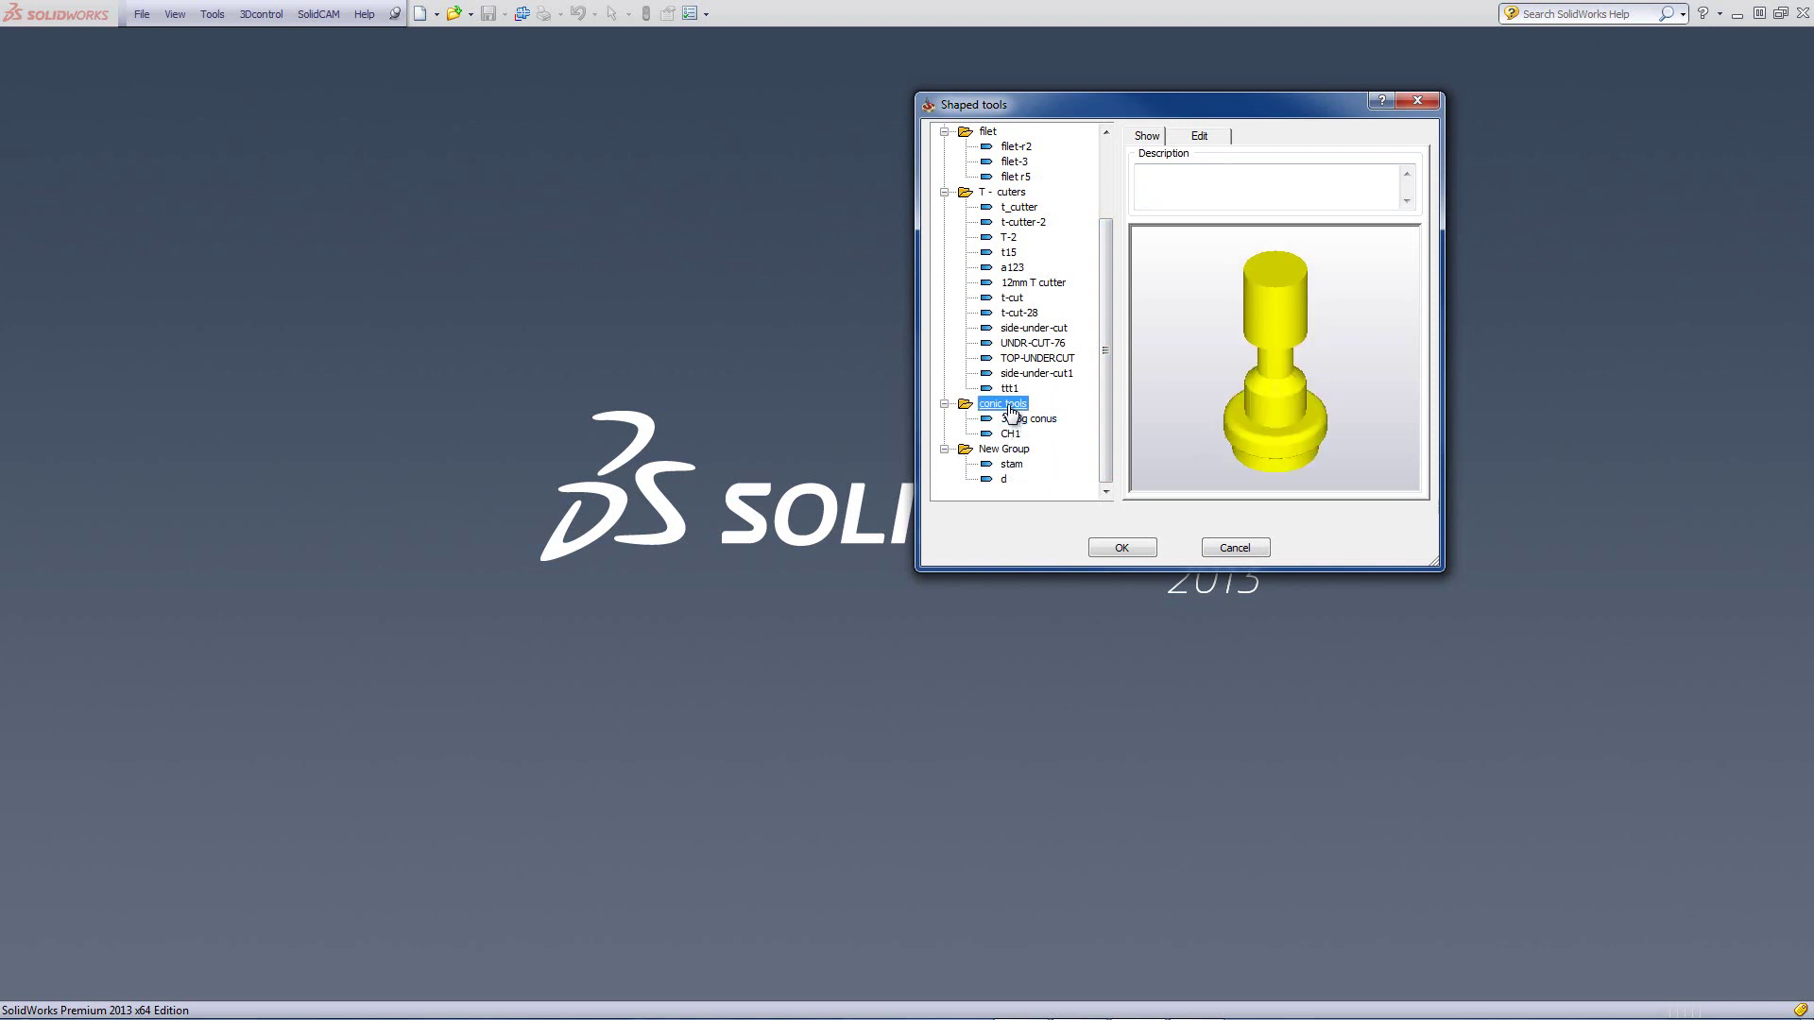
{"action": "right_click", "coordinate": [1011, 411]}
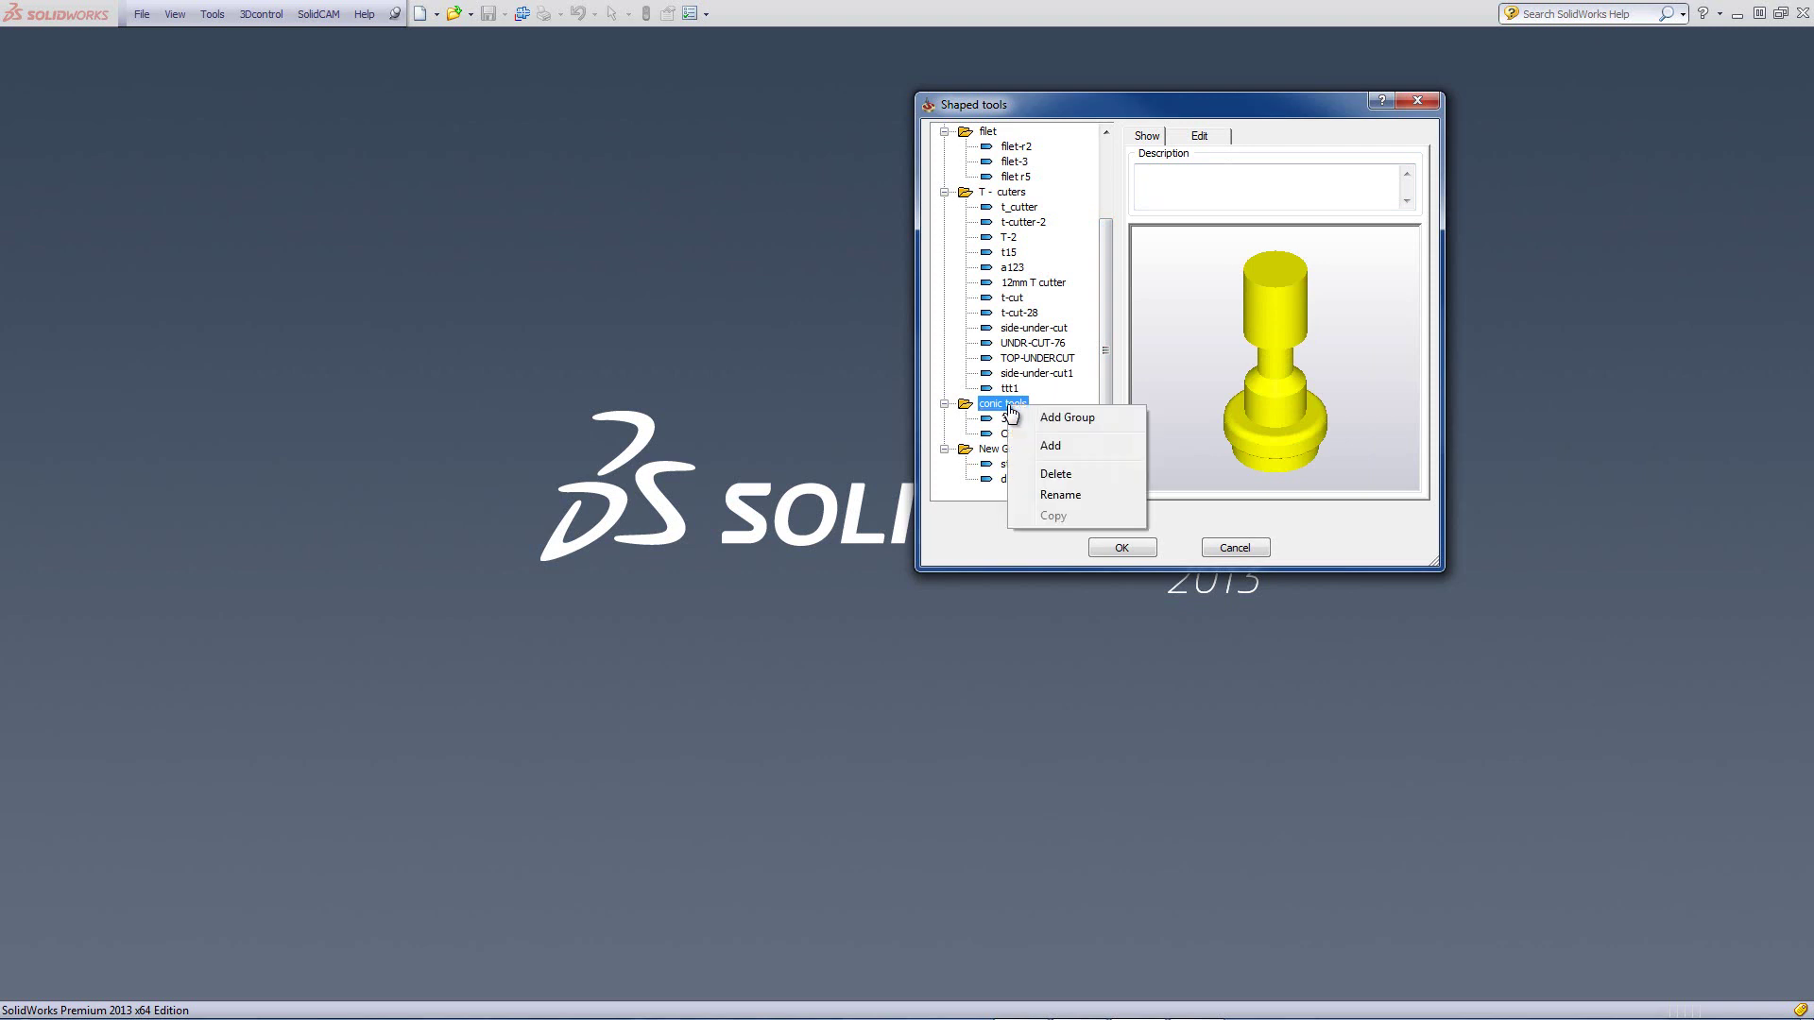
Add a new shaped tool to conic tools and rename it 345.
{"action": "left_click", "coordinate": [1059, 448]}
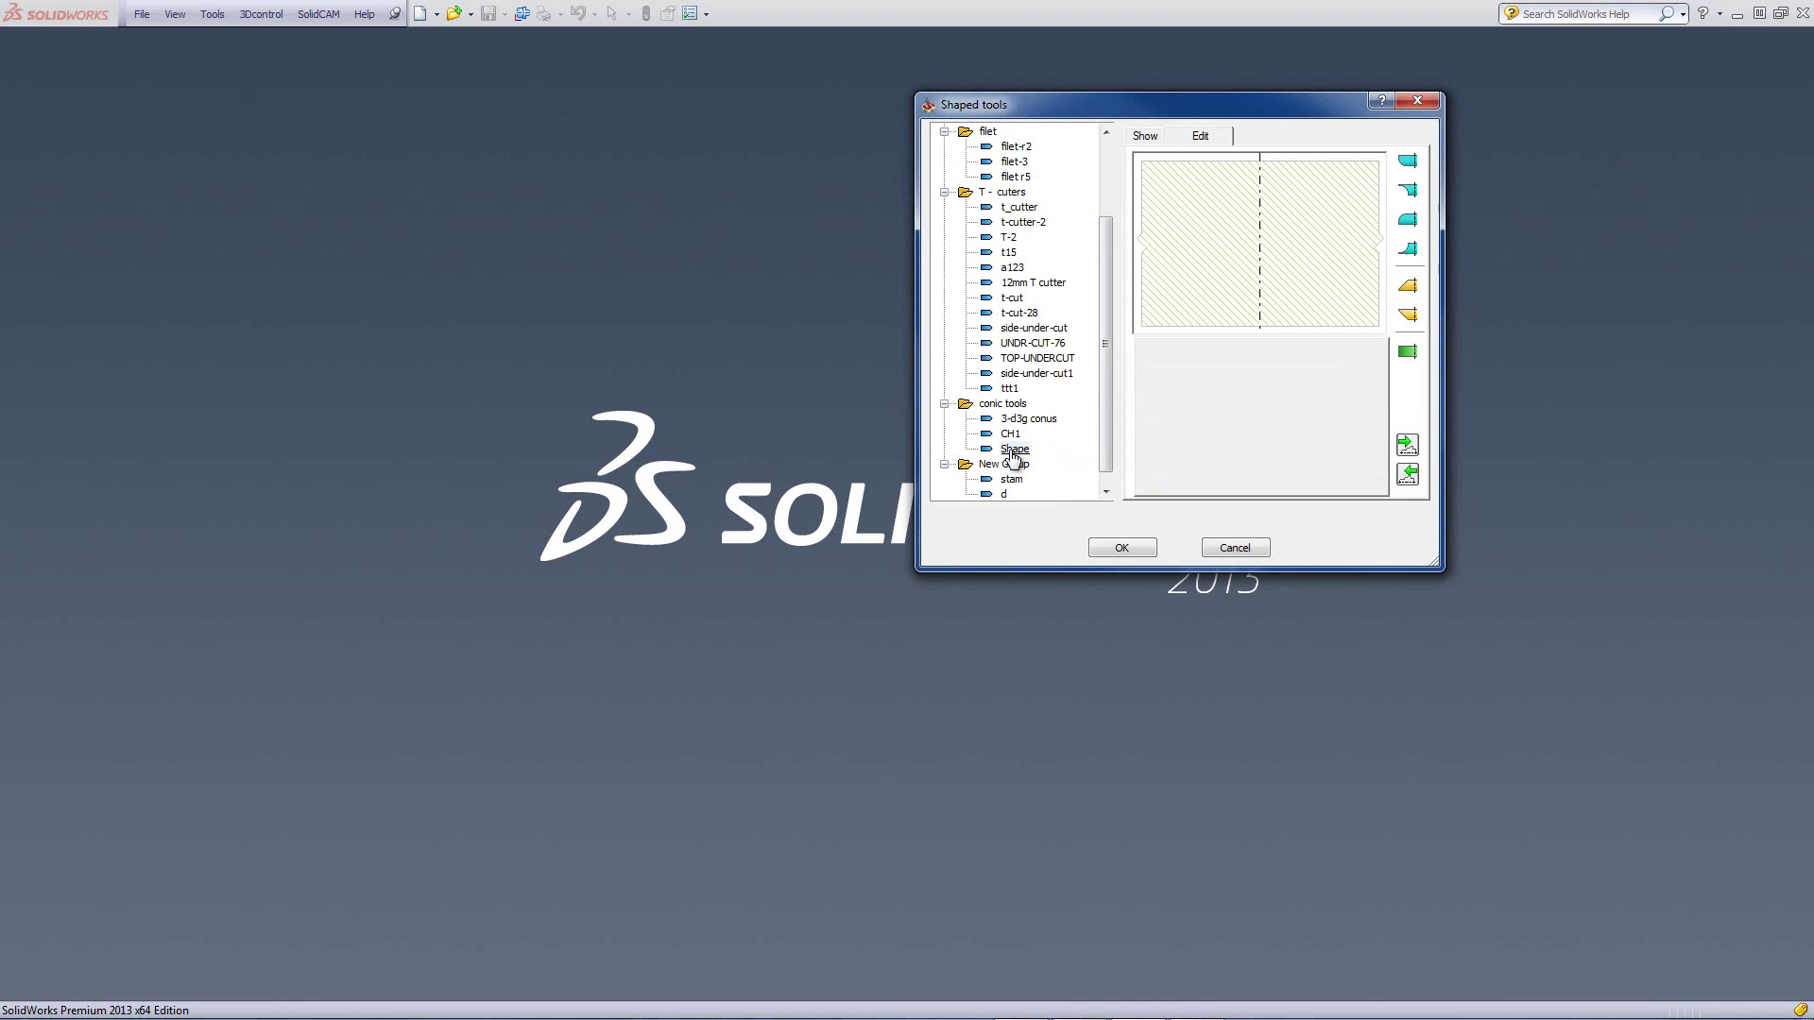
{"action": "right_click", "coordinate": [1013, 452]}
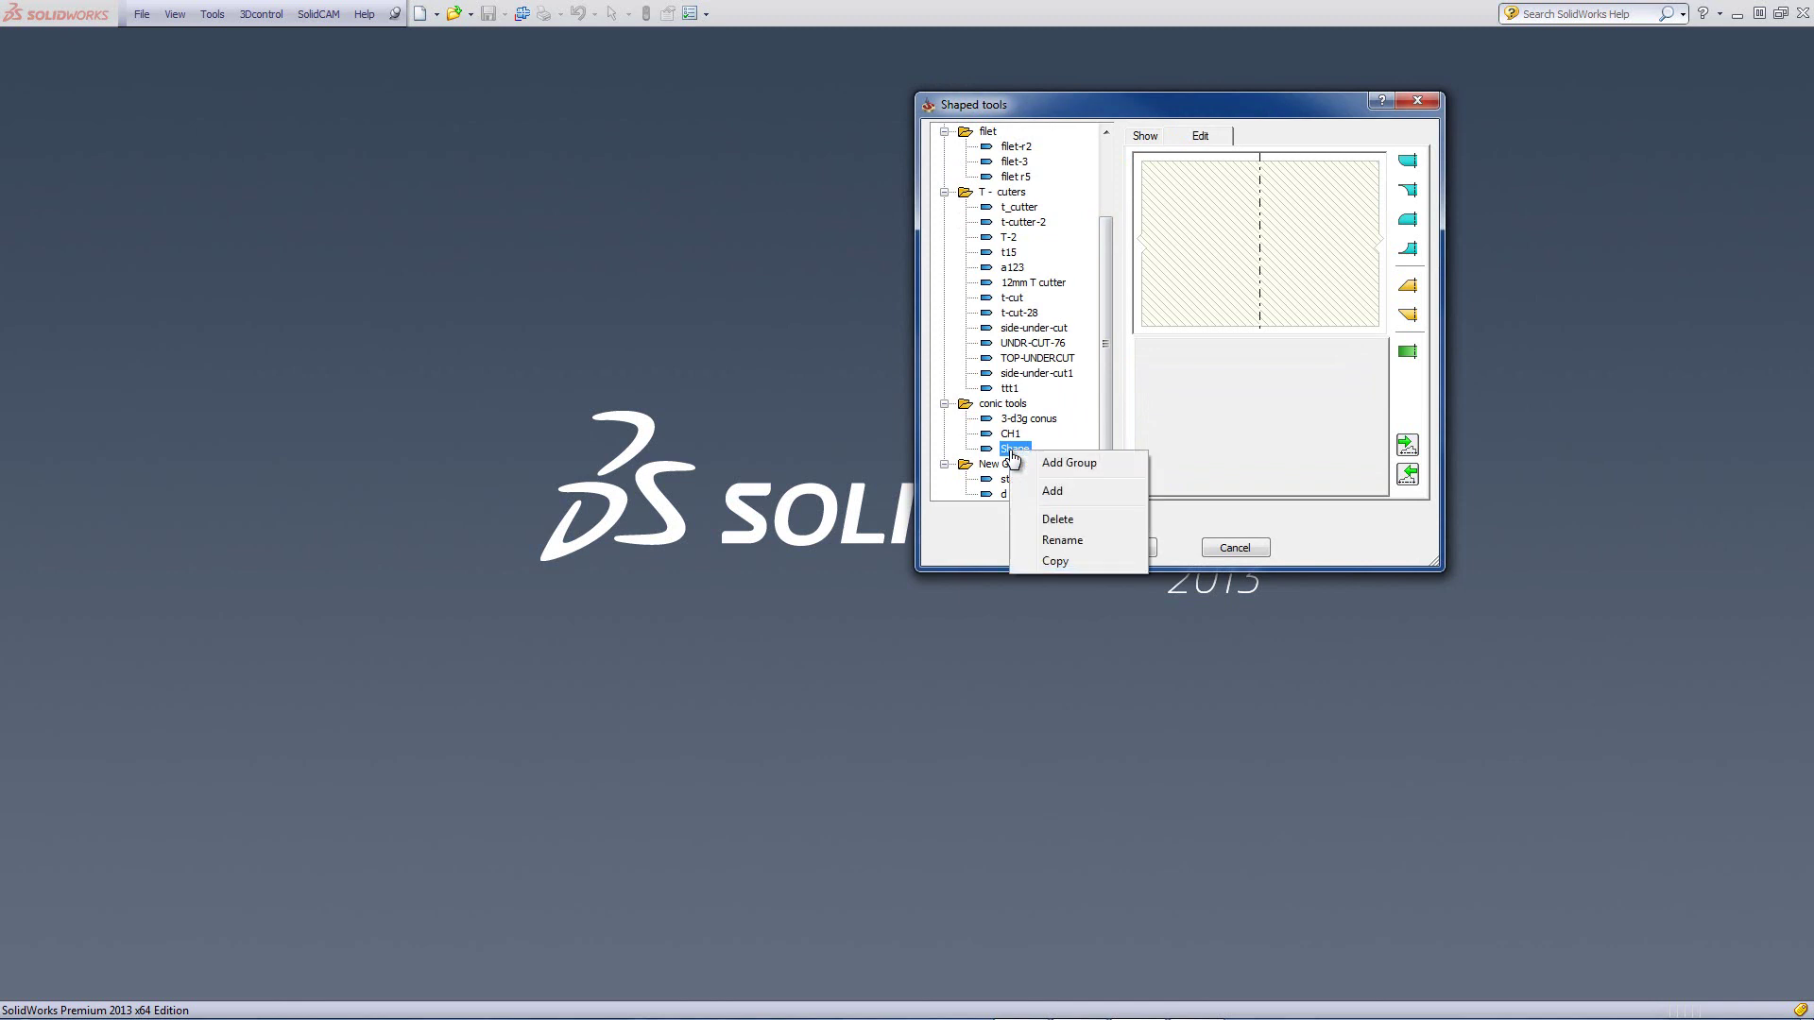
{"action": "left_click", "coordinate": [1057, 540]}
{"action": "type", "text": "345"}
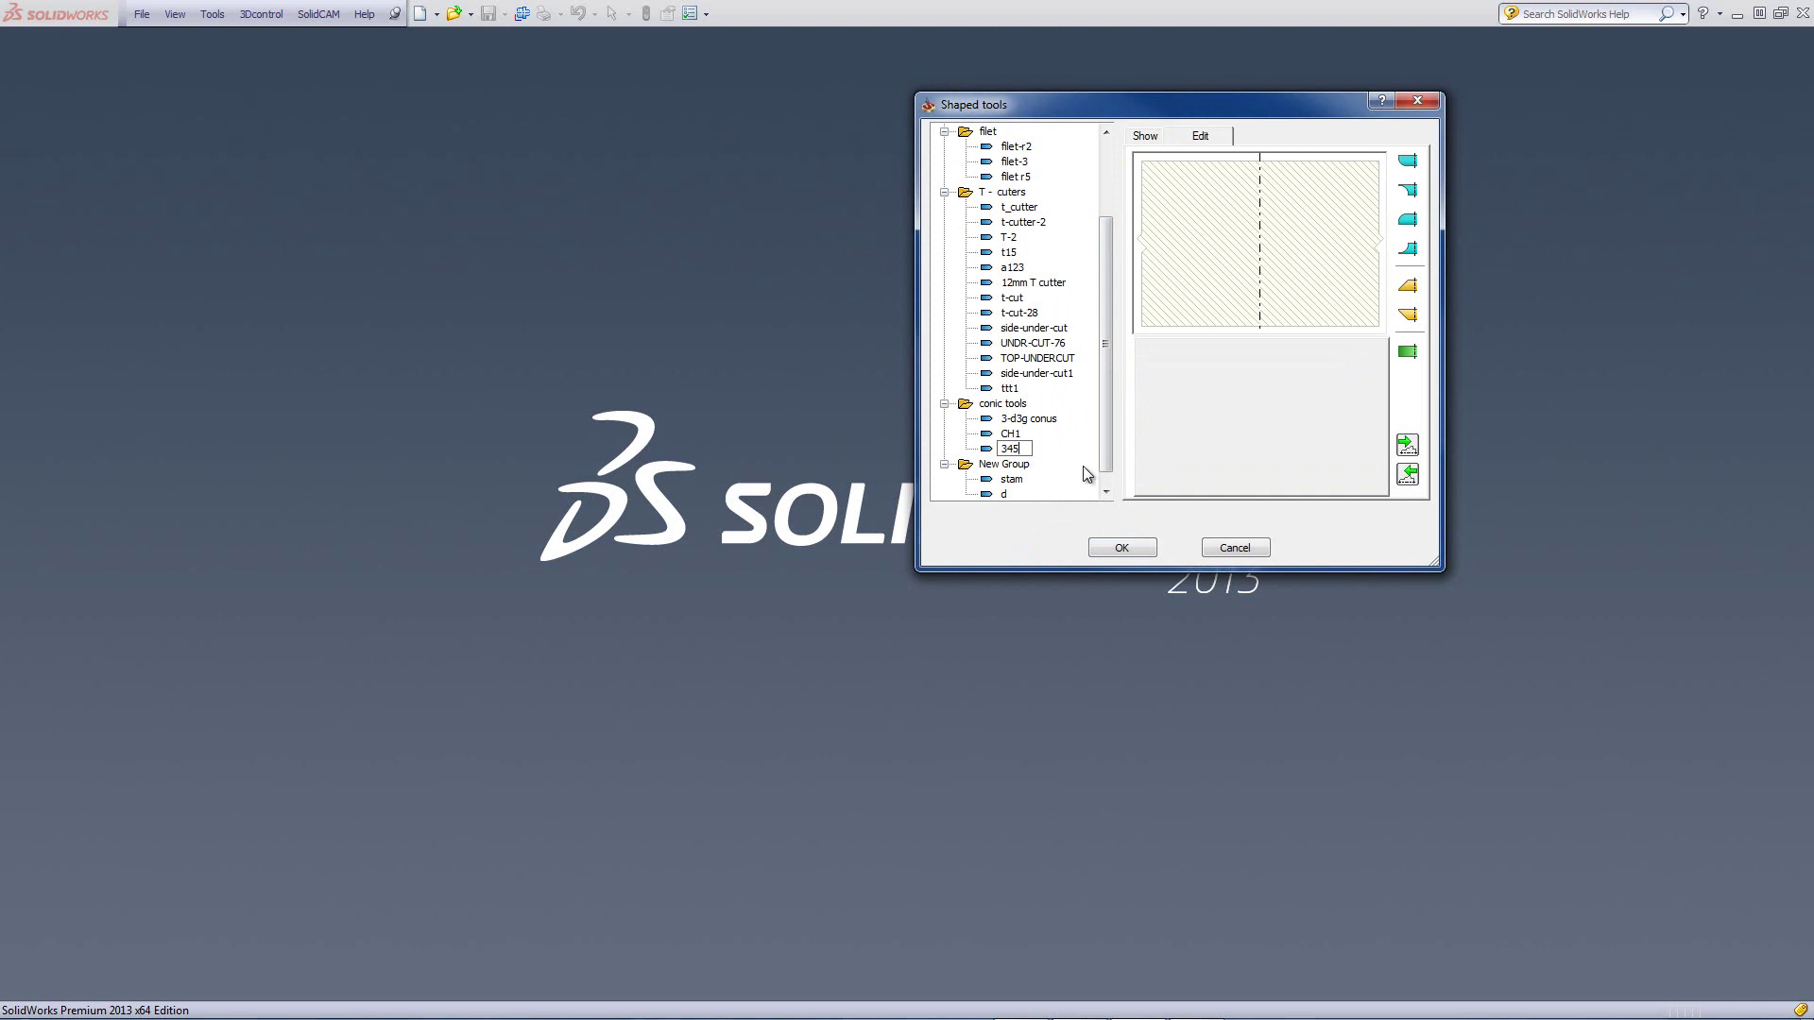
{"action": "left_click", "coordinate": [1198, 140]}
Add a torus as the tool's base segment, with a cylinder (diameter 30, height 50) above it.
{"action": "left_click", "coordinate": [1406, 163]}
{"action": "left_click", "coordinate": [1172, 303]}
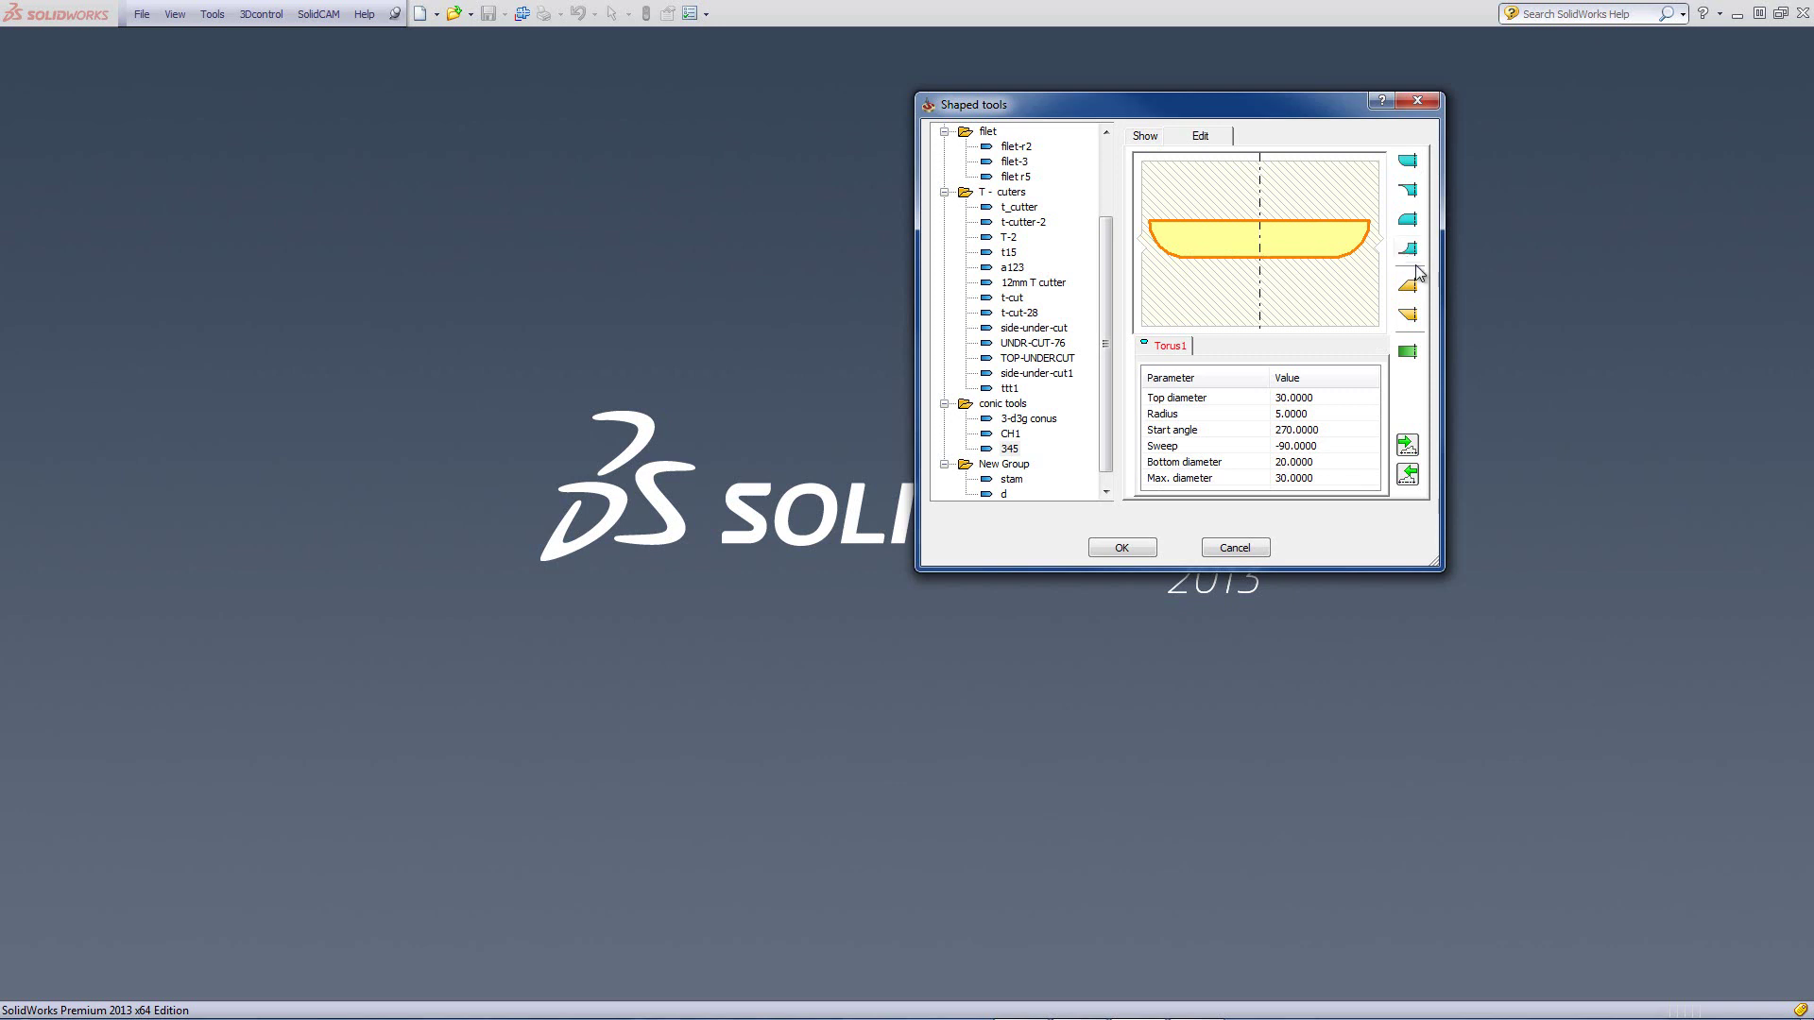
{"action": "right_click", "coordinate": [1344, 244]}
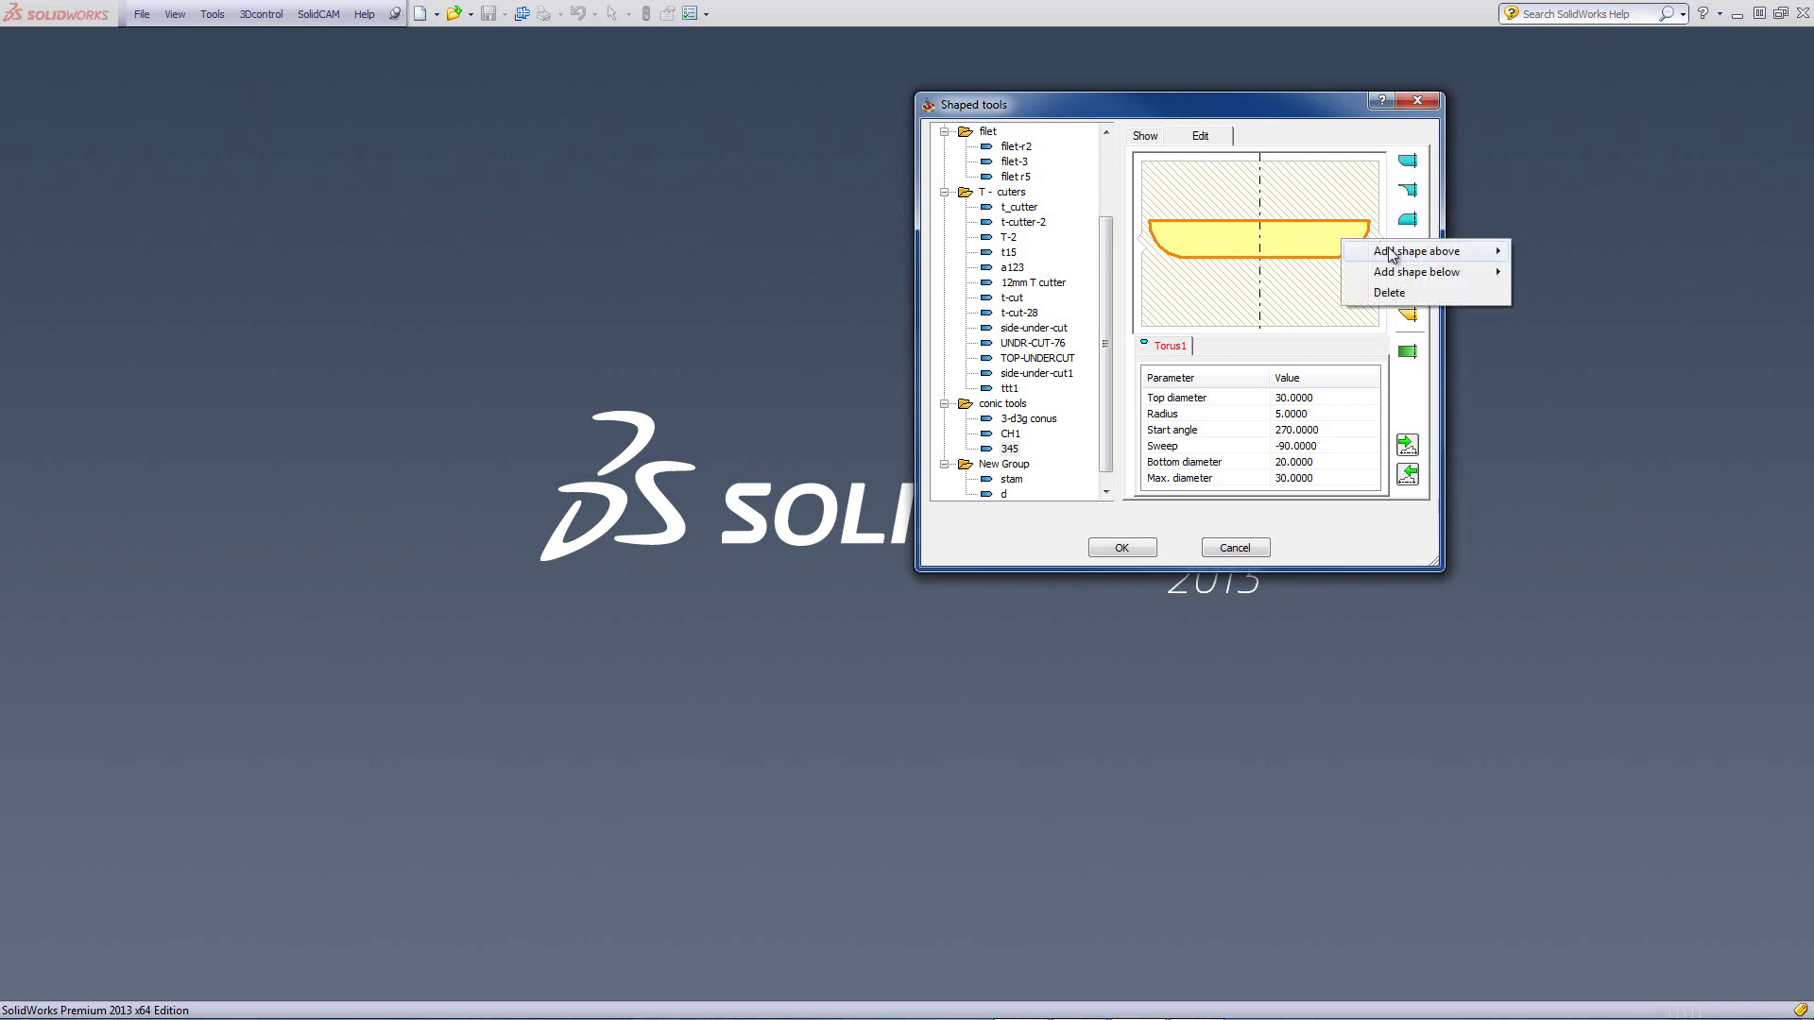
{"action": "mouse_move", "coordinate": [1436, 252]}
{"action": "left_click", "coordinate": [1525, 407]}
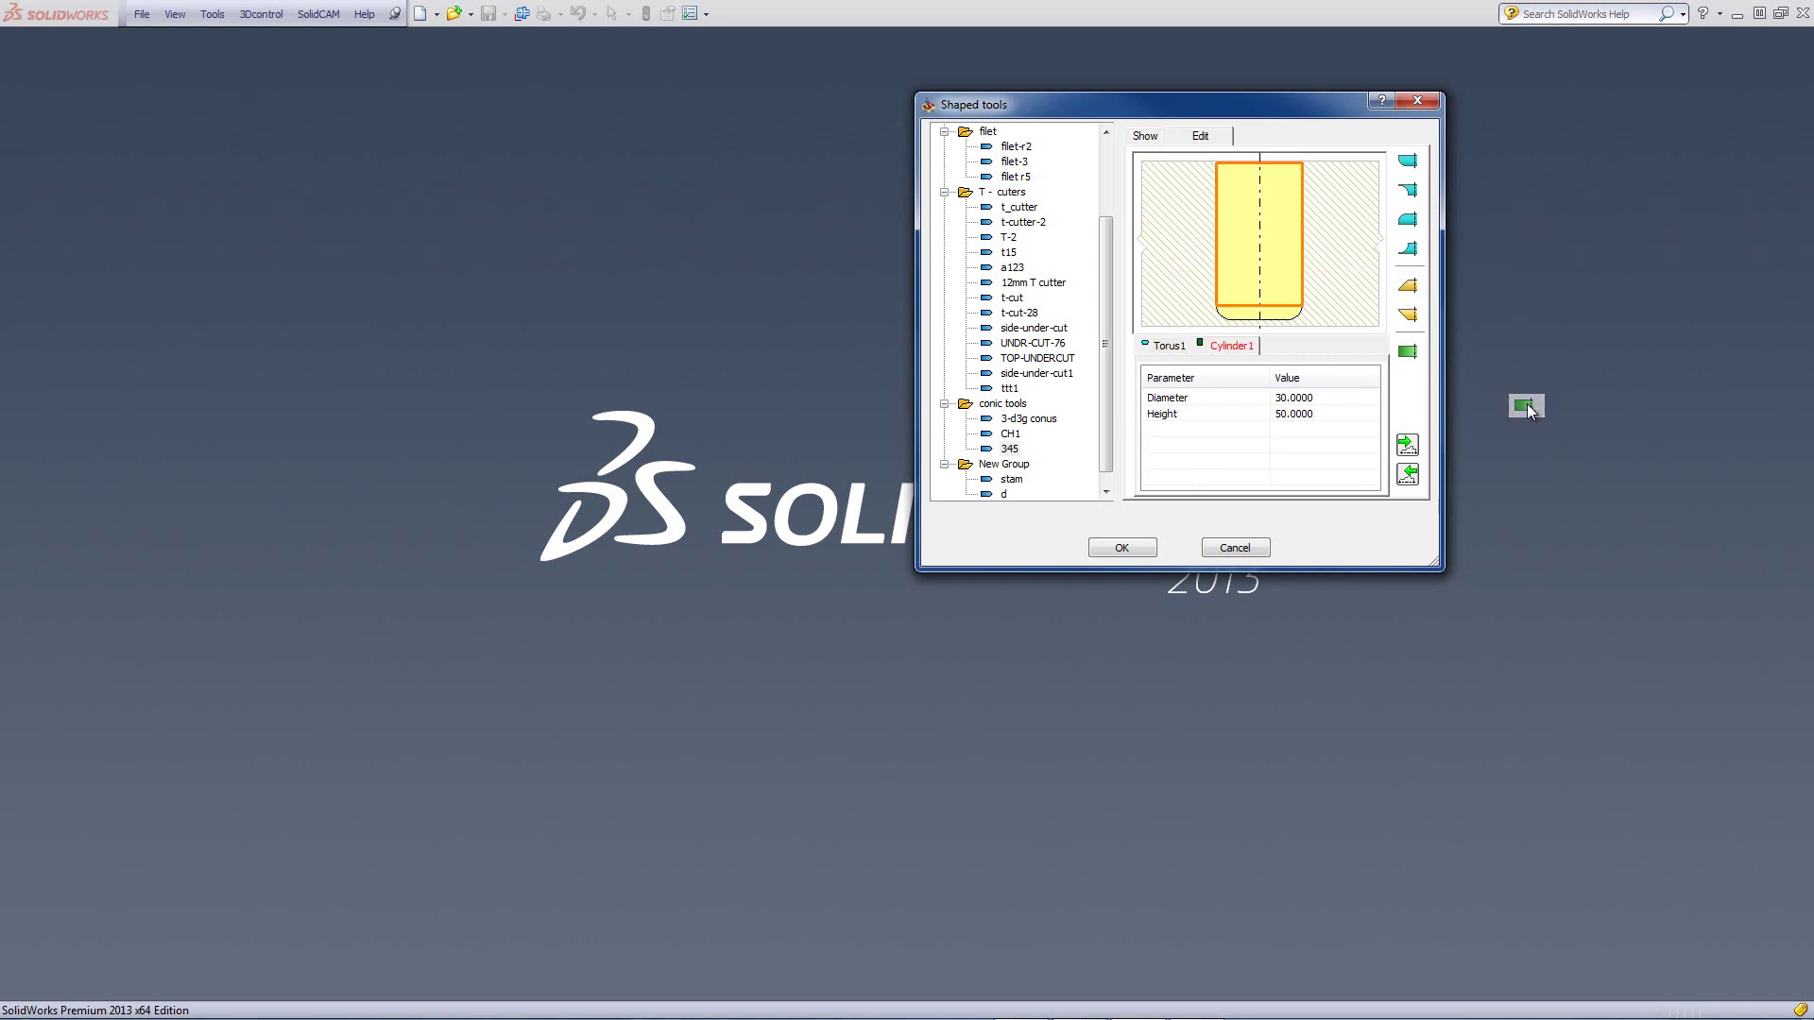
Add a cone (diameter 40 to 30, height 5) on top of the cylinder.
{"action": "right_click", "coordinate": [1277, 183]}
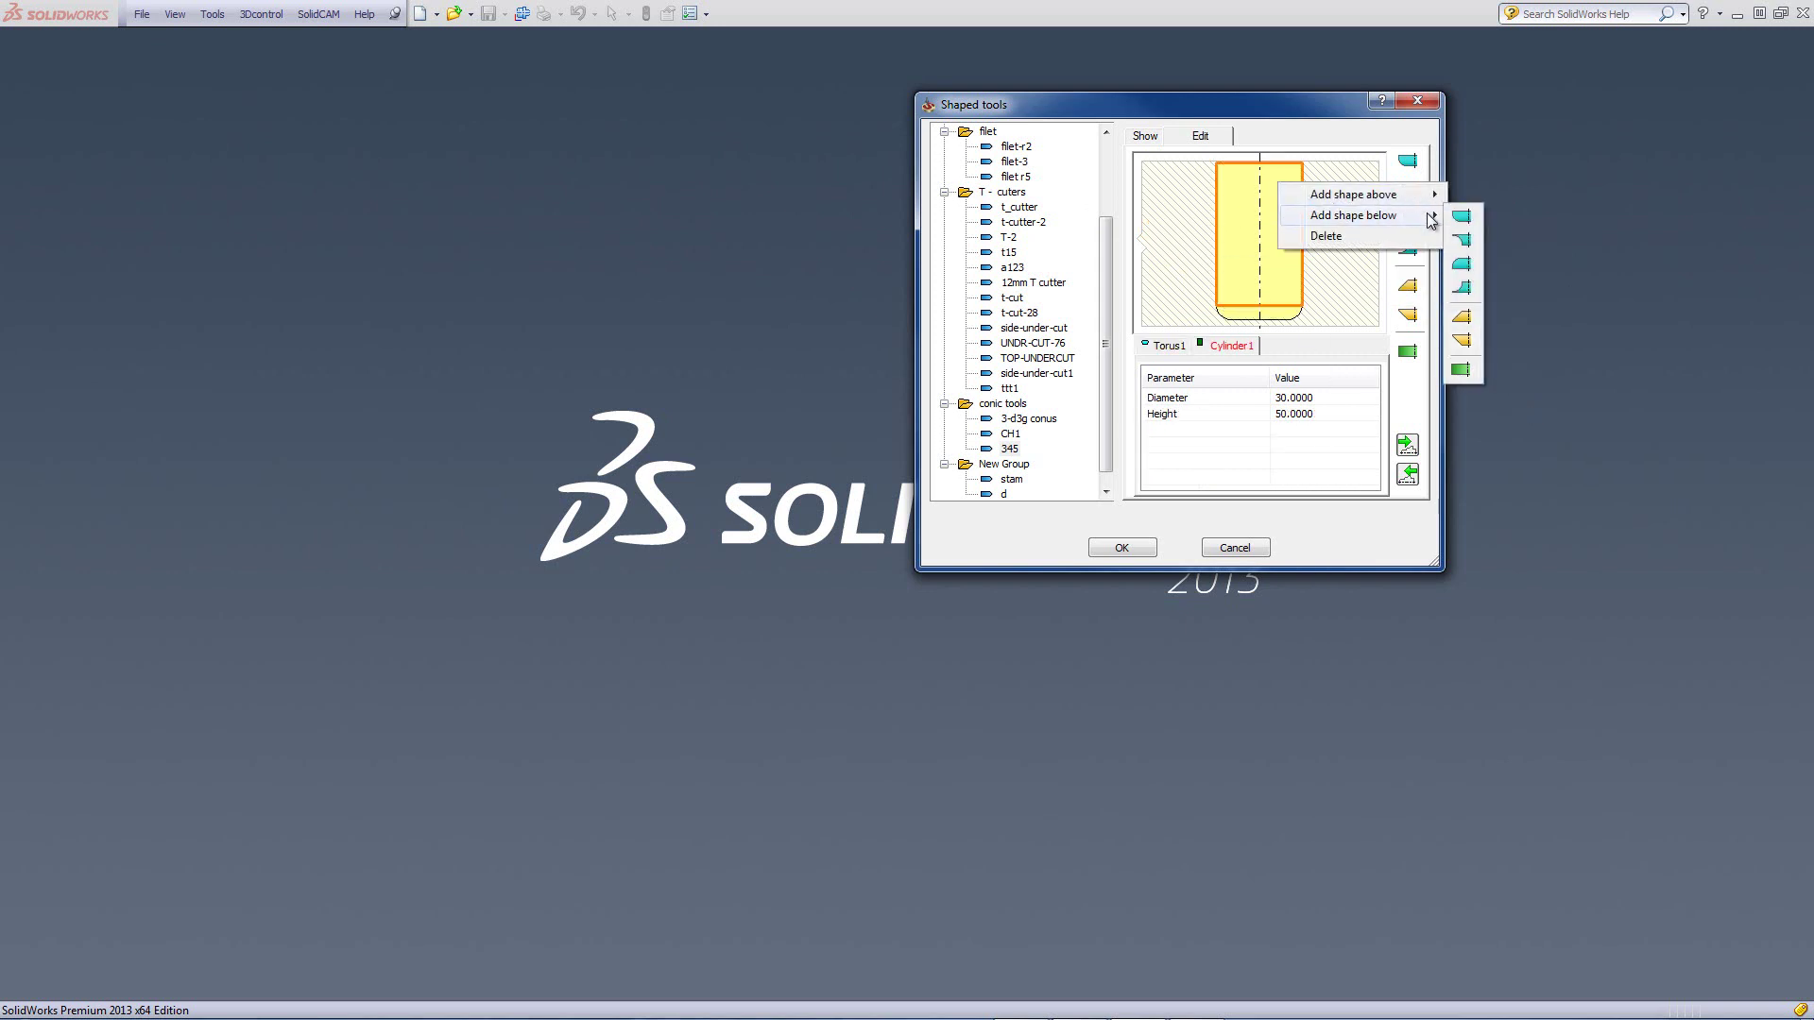
{"action": "mouse_move", "coordinate": [1417, 195]}
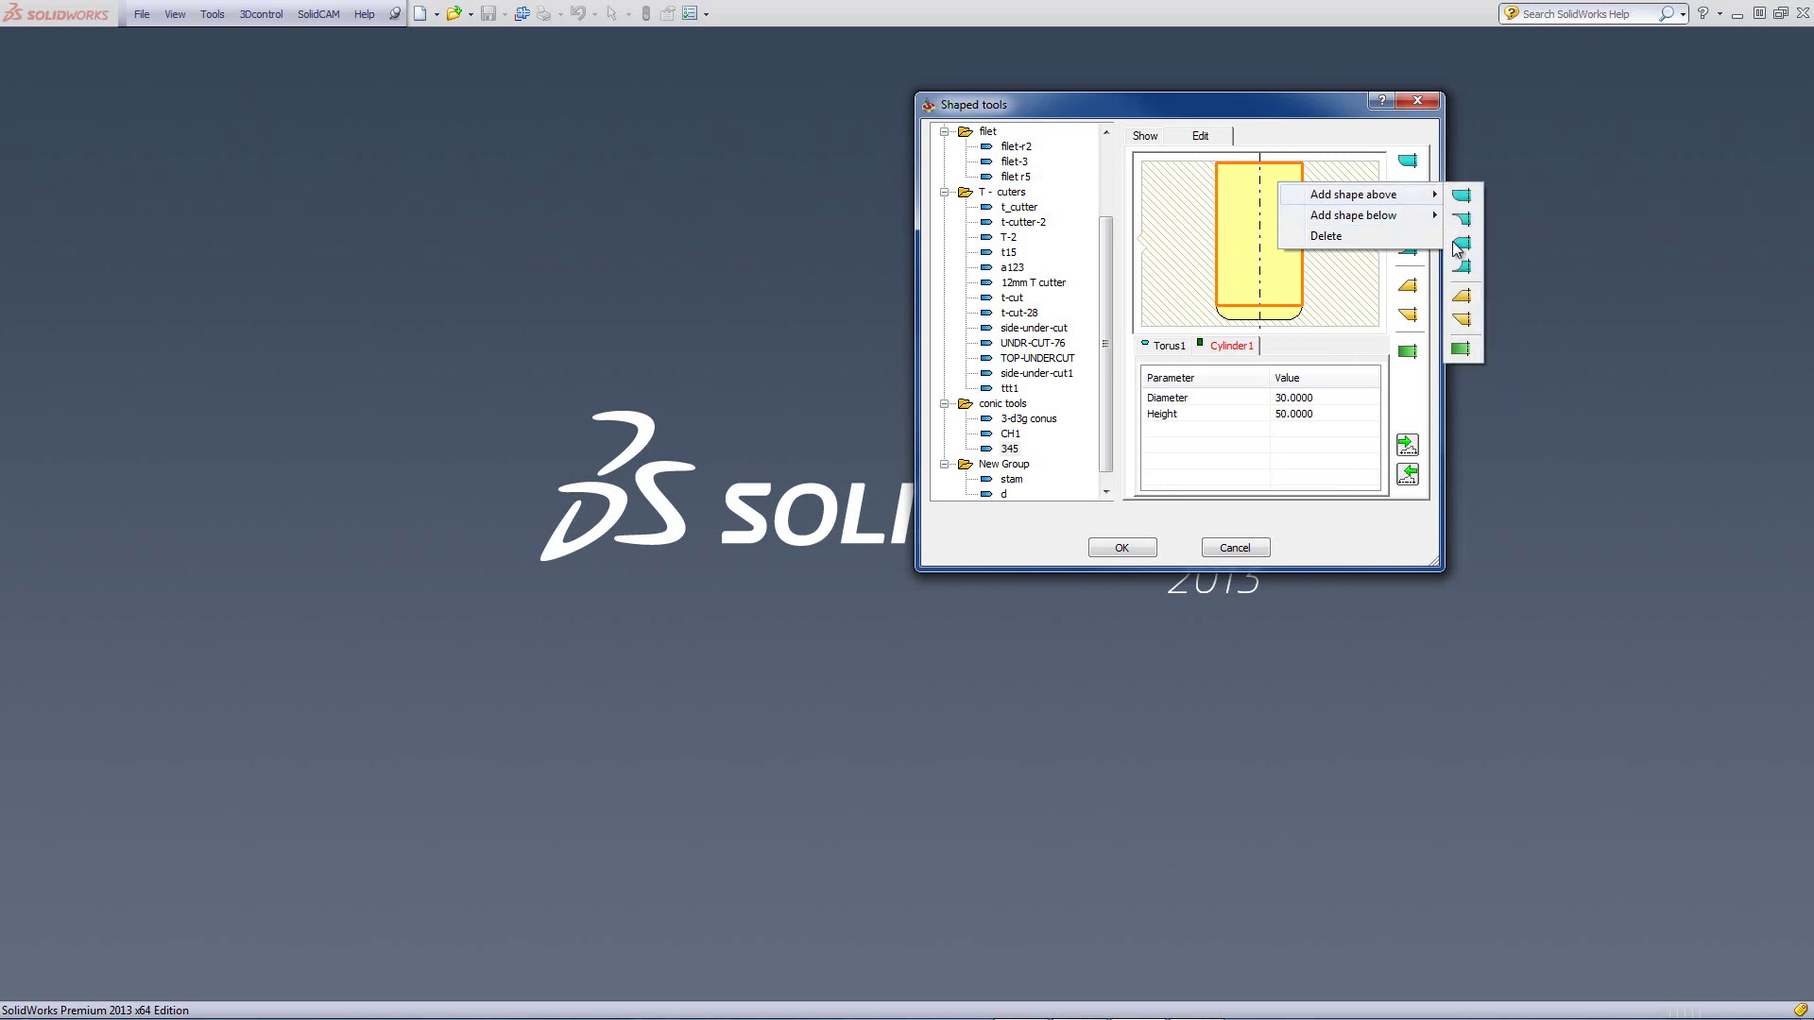
{"action": "left_click", "coordinate": [1465, 322]}
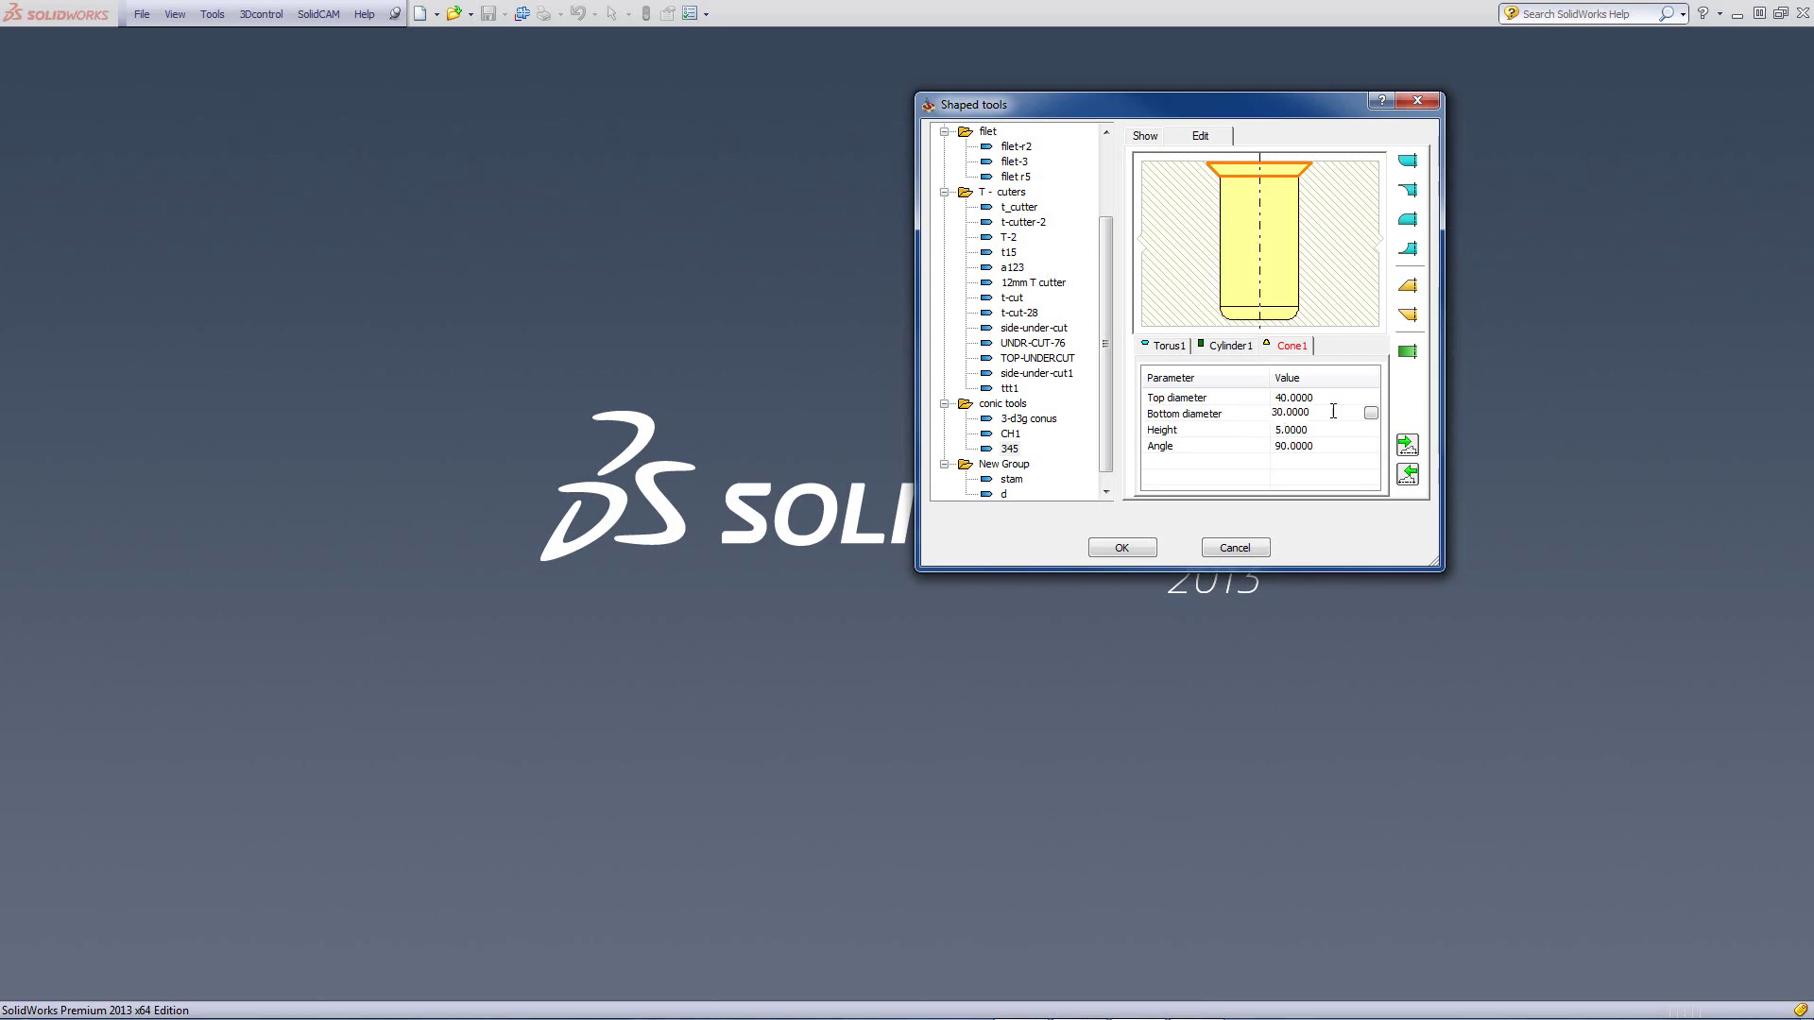
{"action": "left_click", "coordinate": [1300, 456]}
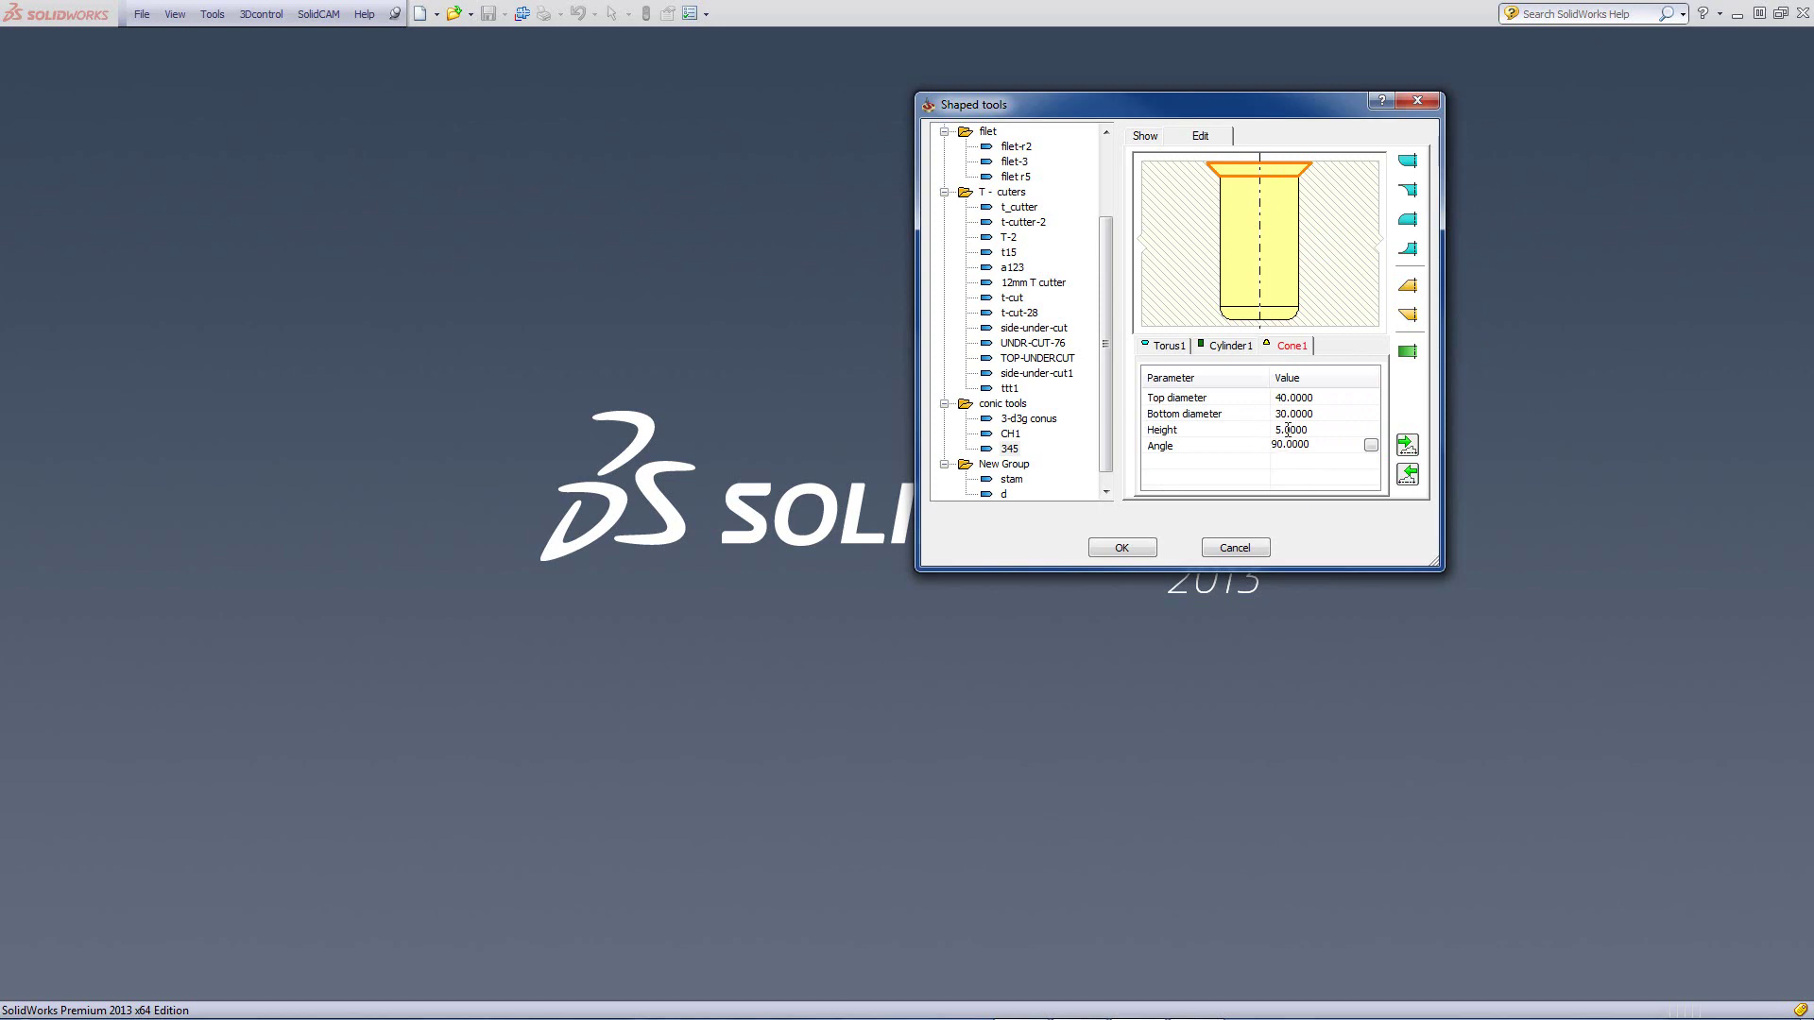
Add two torus segments below the bottom torus, one under the other.
{"action": "left_click", "coordinate": [1249, 314]}
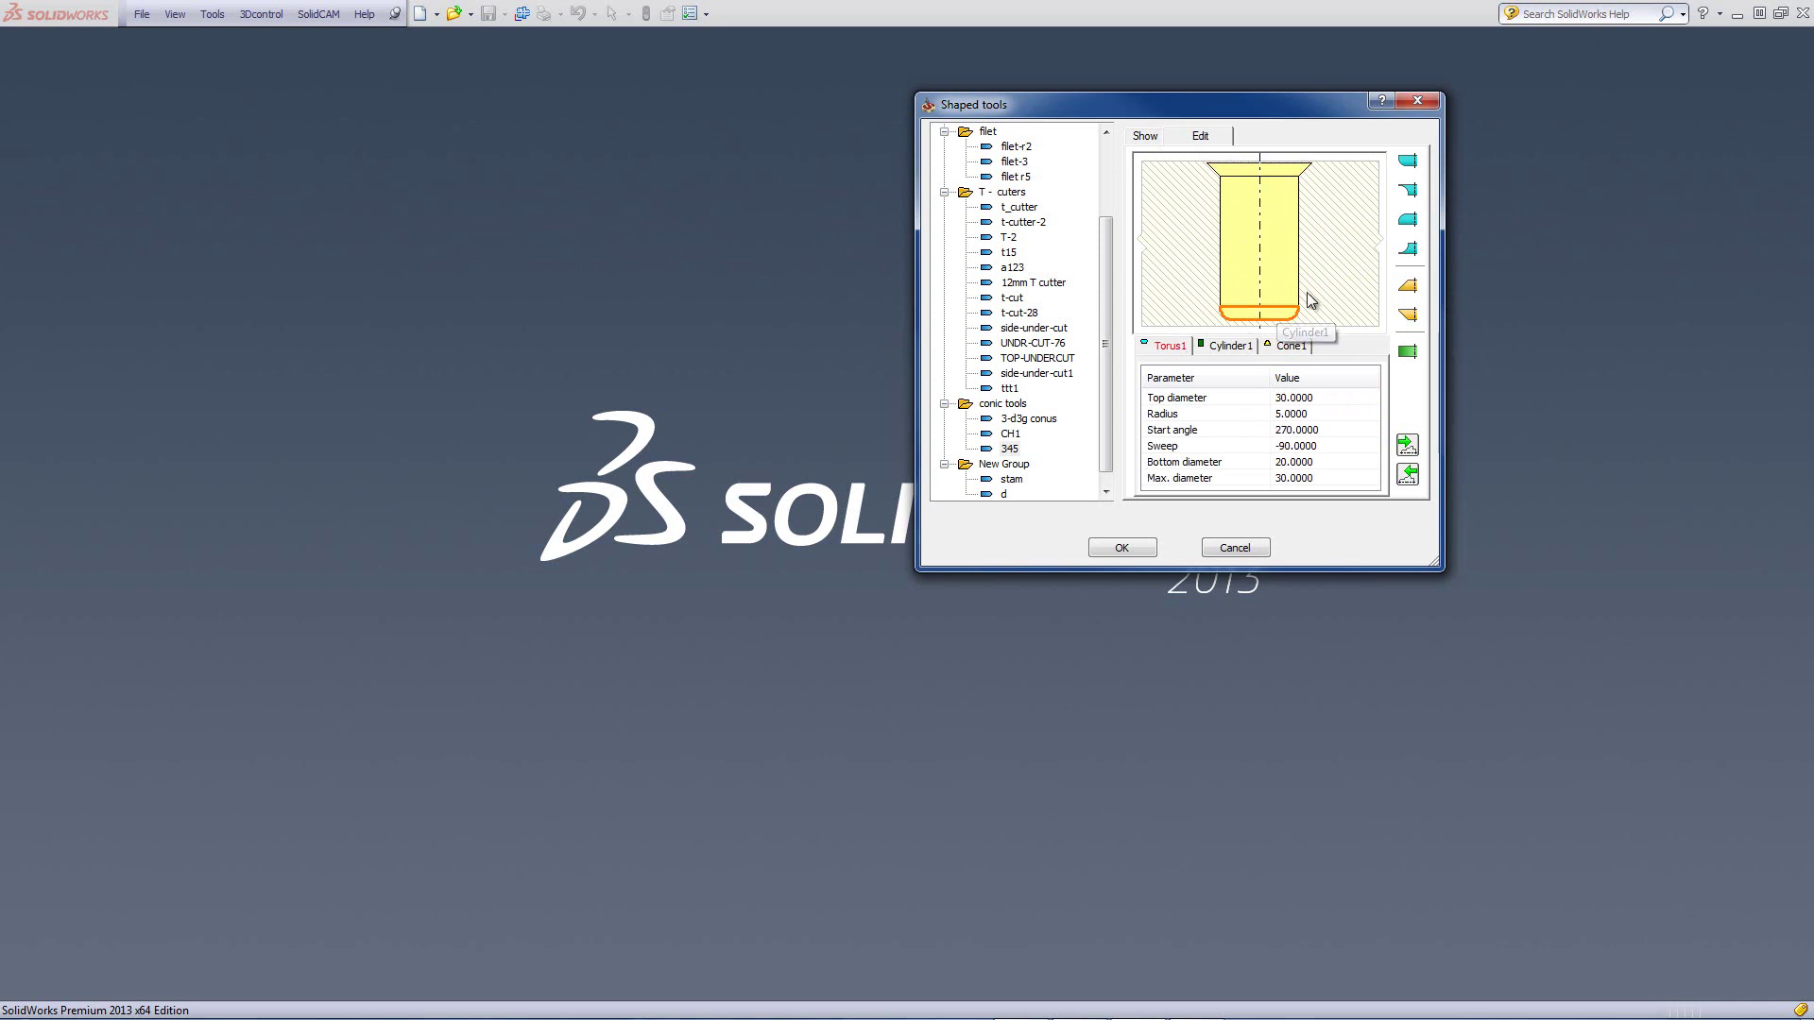
{"action": "right_click", "coordinate": [1295, 321]}
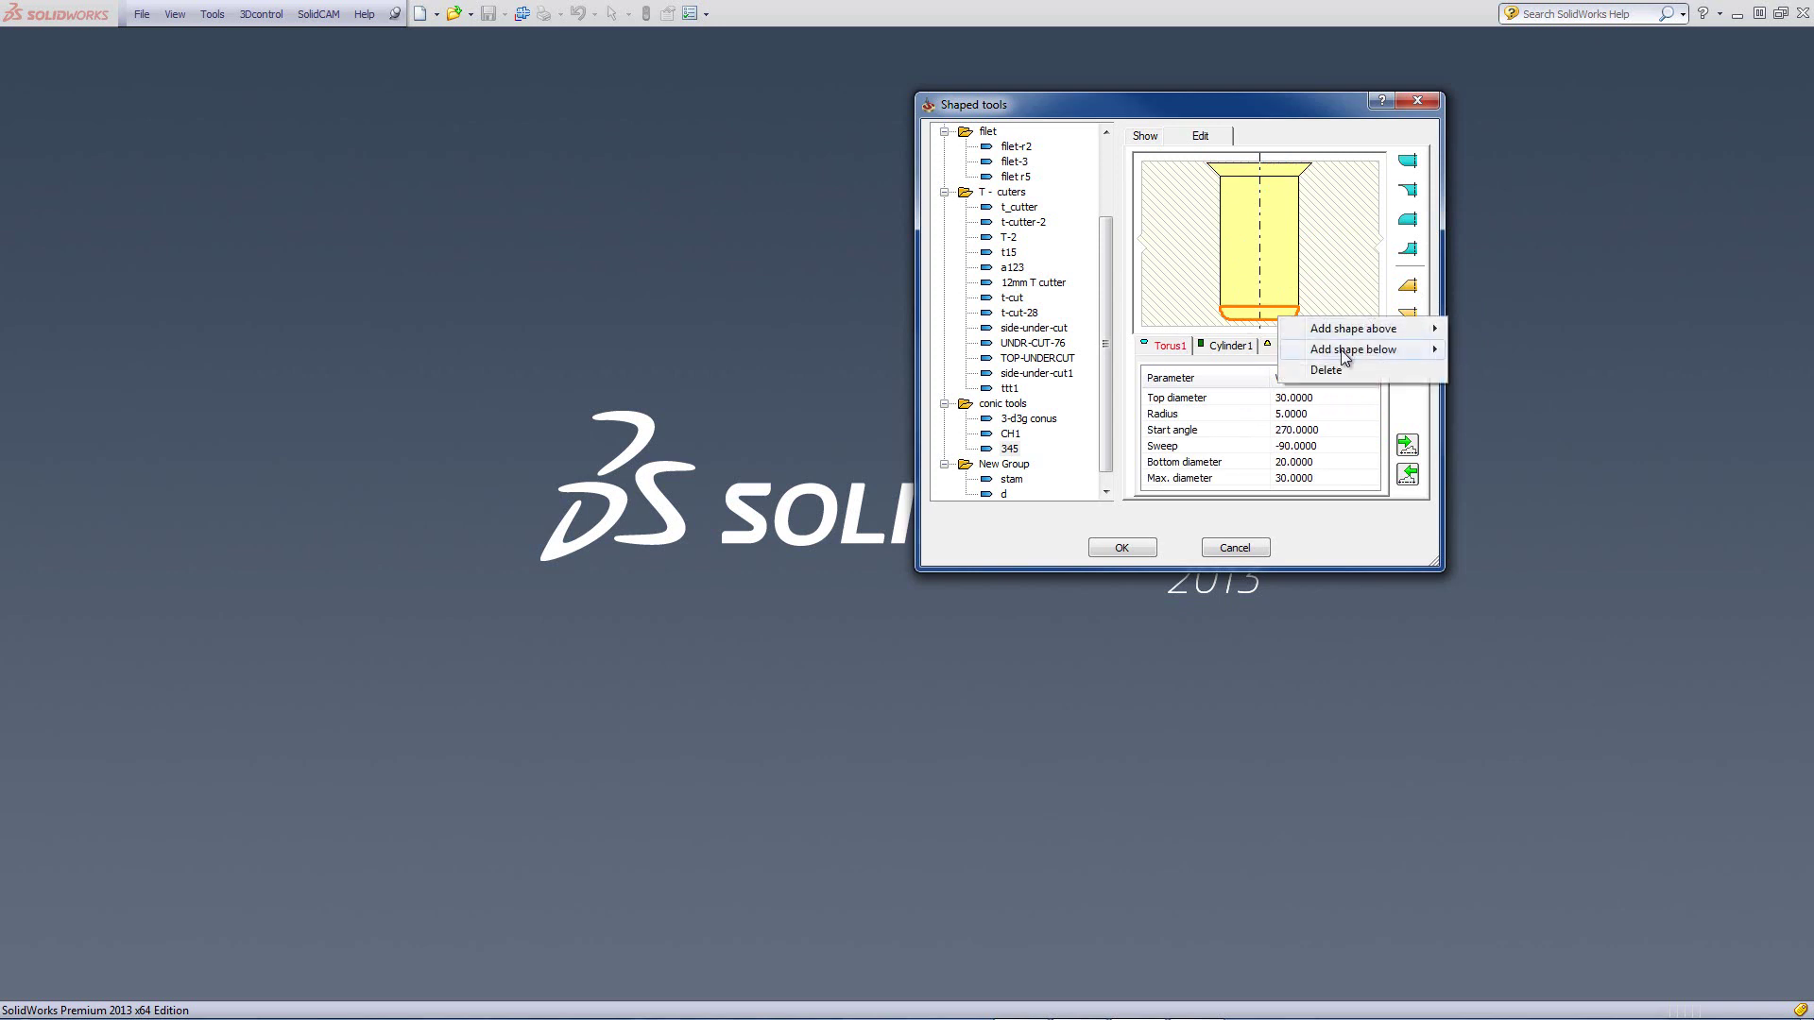
{"action": "mouse_move", "coordinate": [1400, 358]}
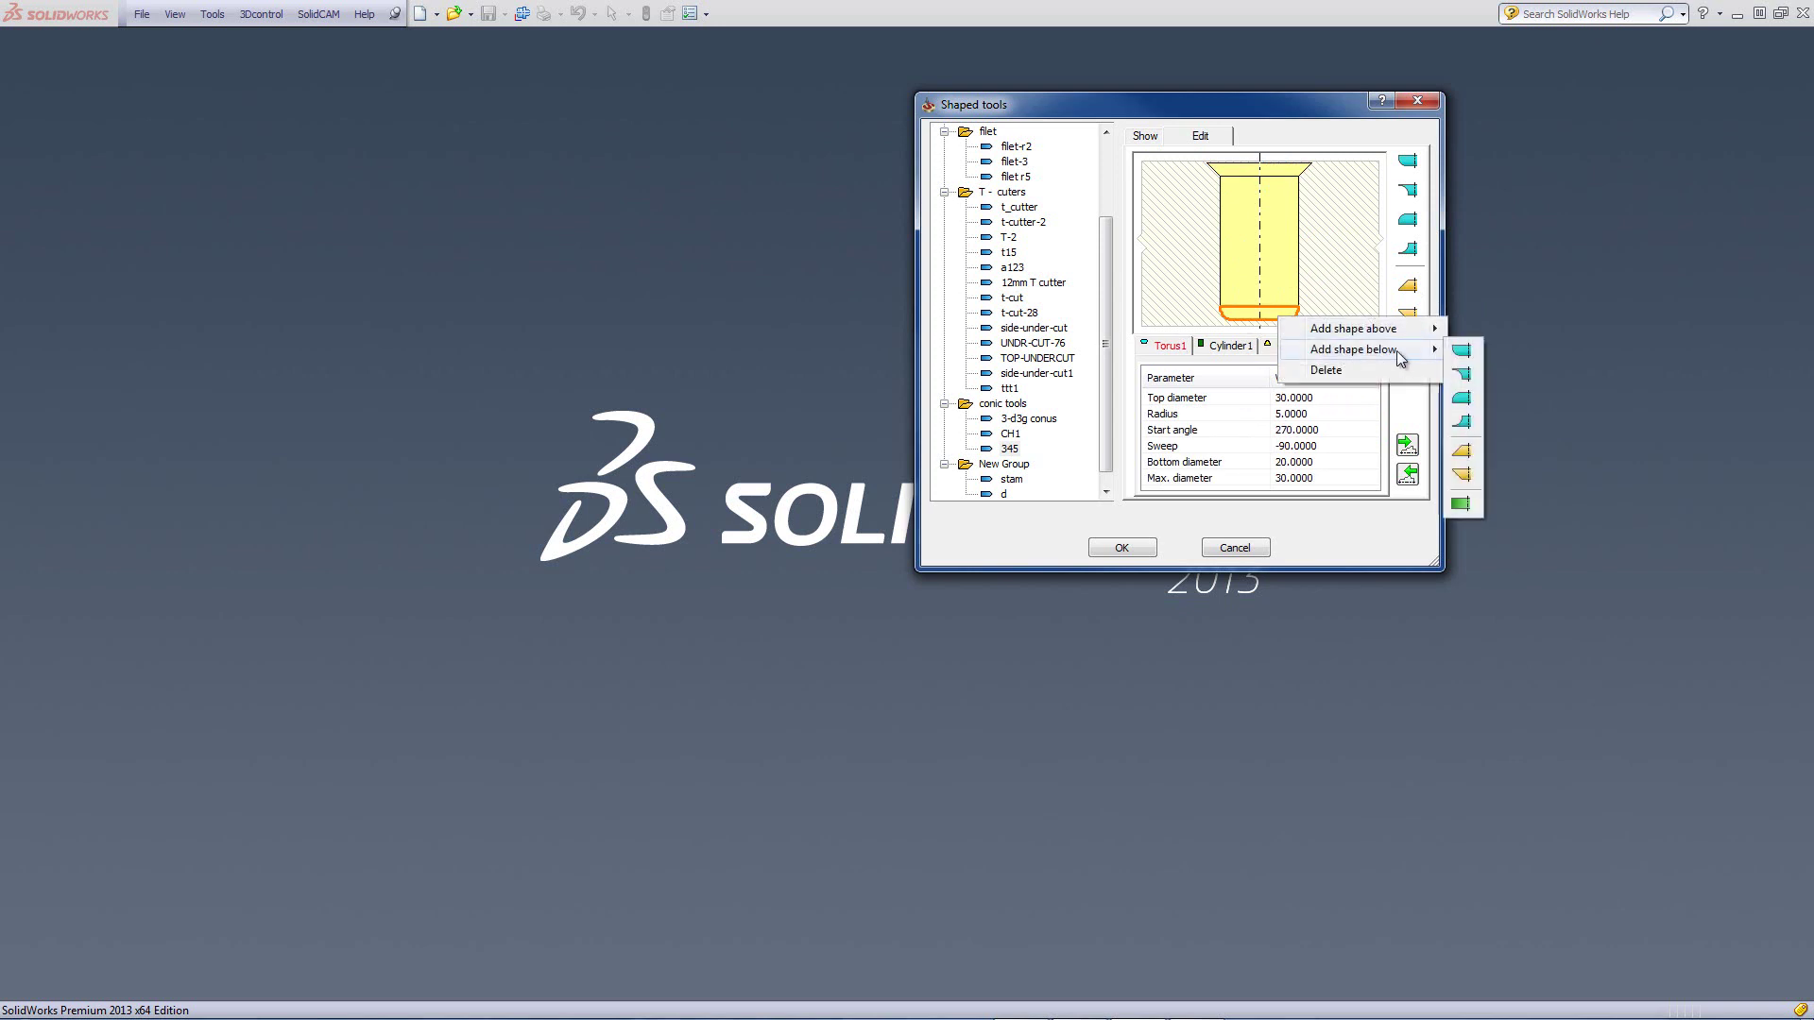
{"action": "left_click", "coordinate": [1462, 376]}
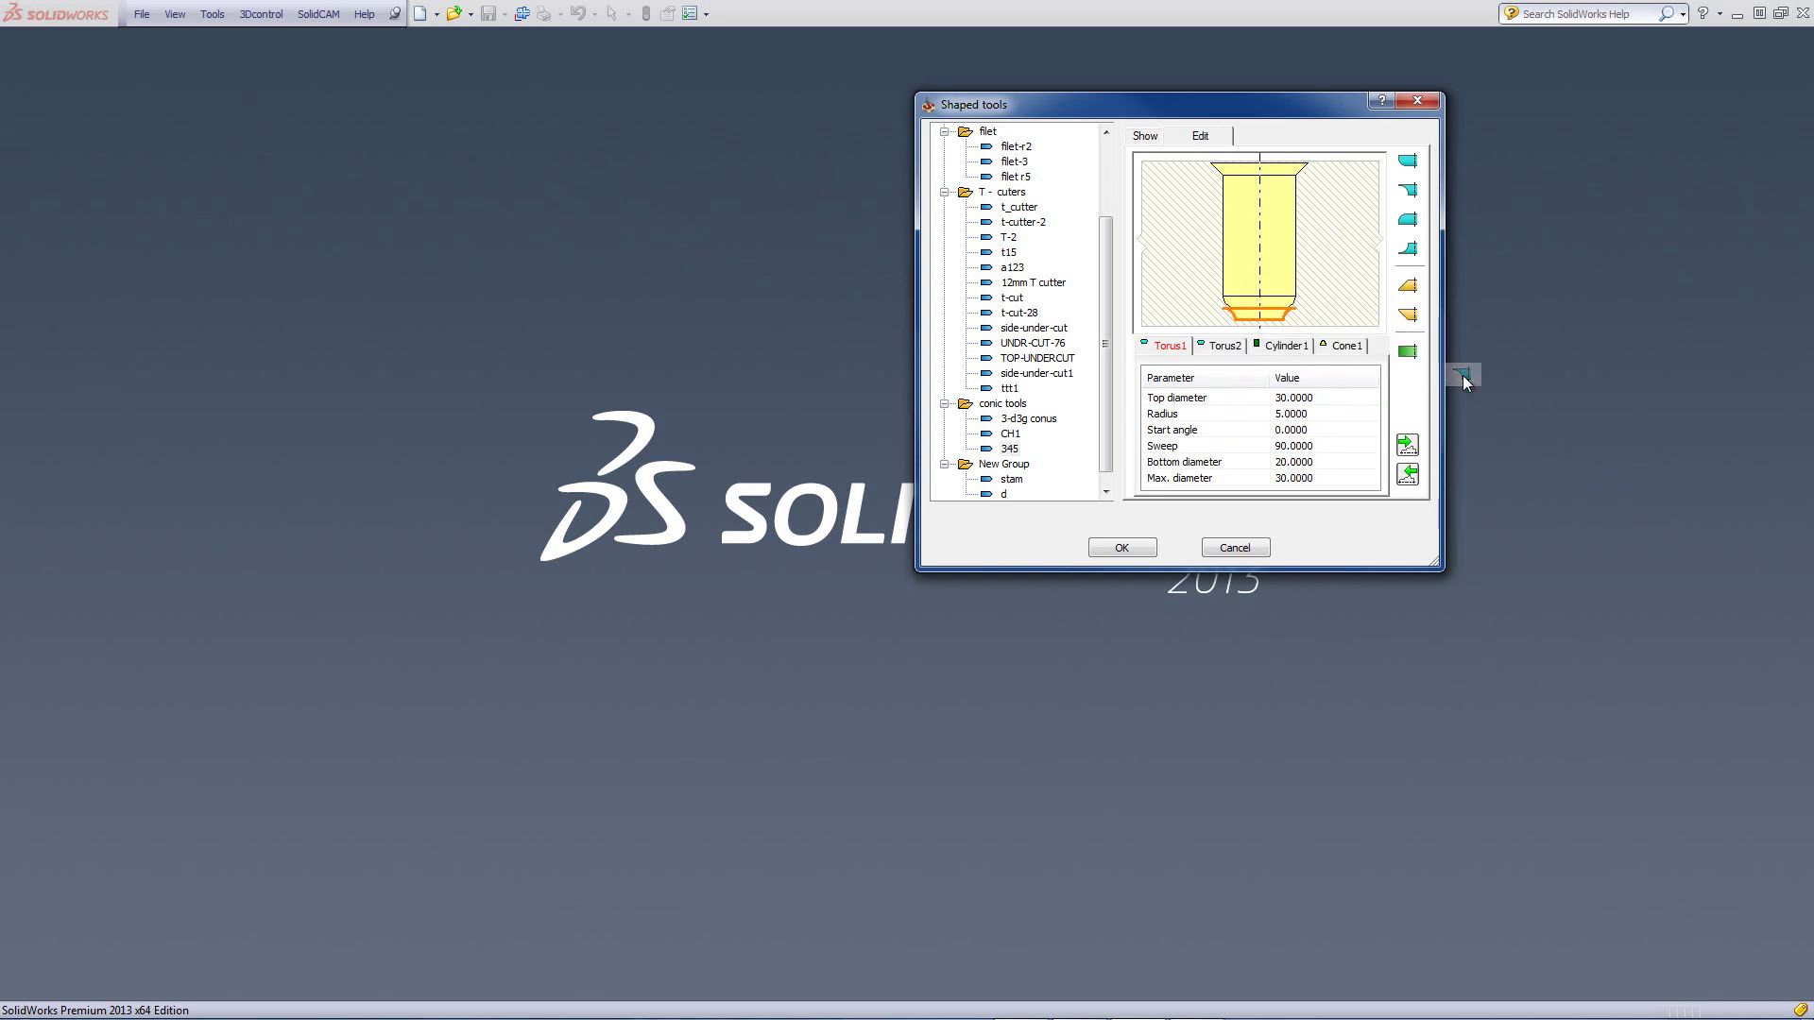
{"action": "right_click", "coordinate": [1252, 314]}
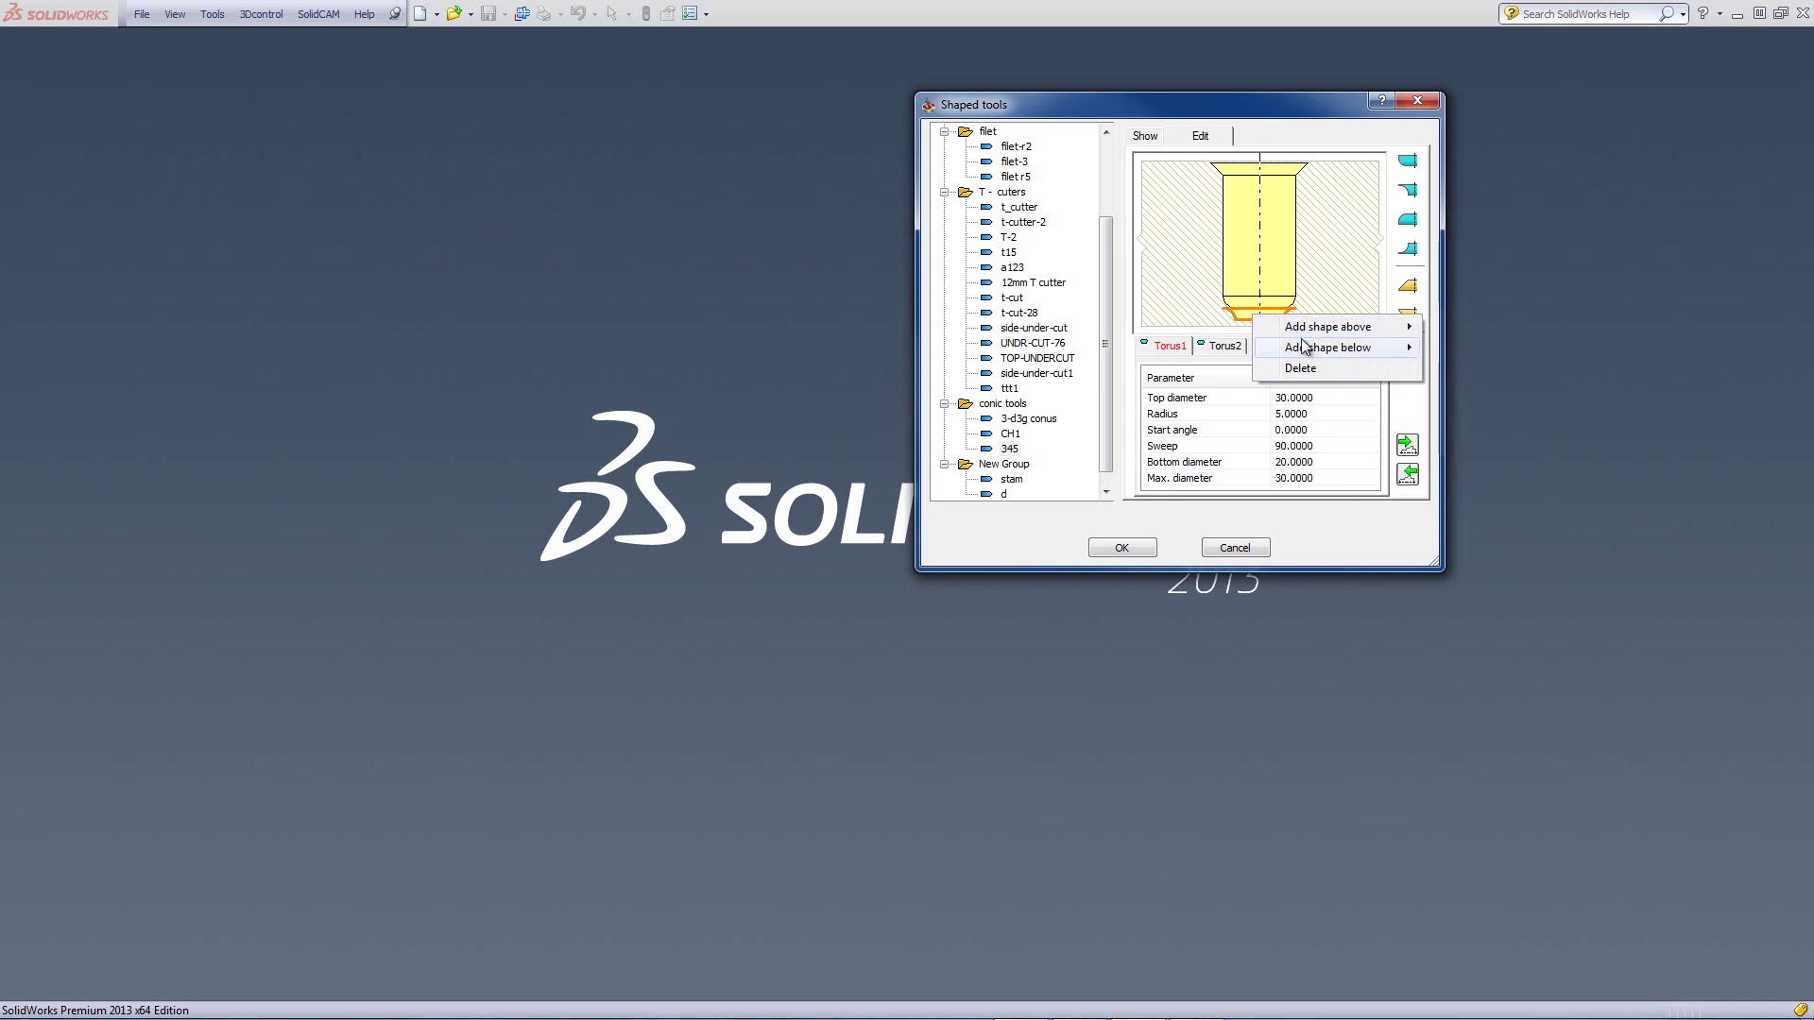
{"action": "mouse_move", "coordinate": [1333, 350]}
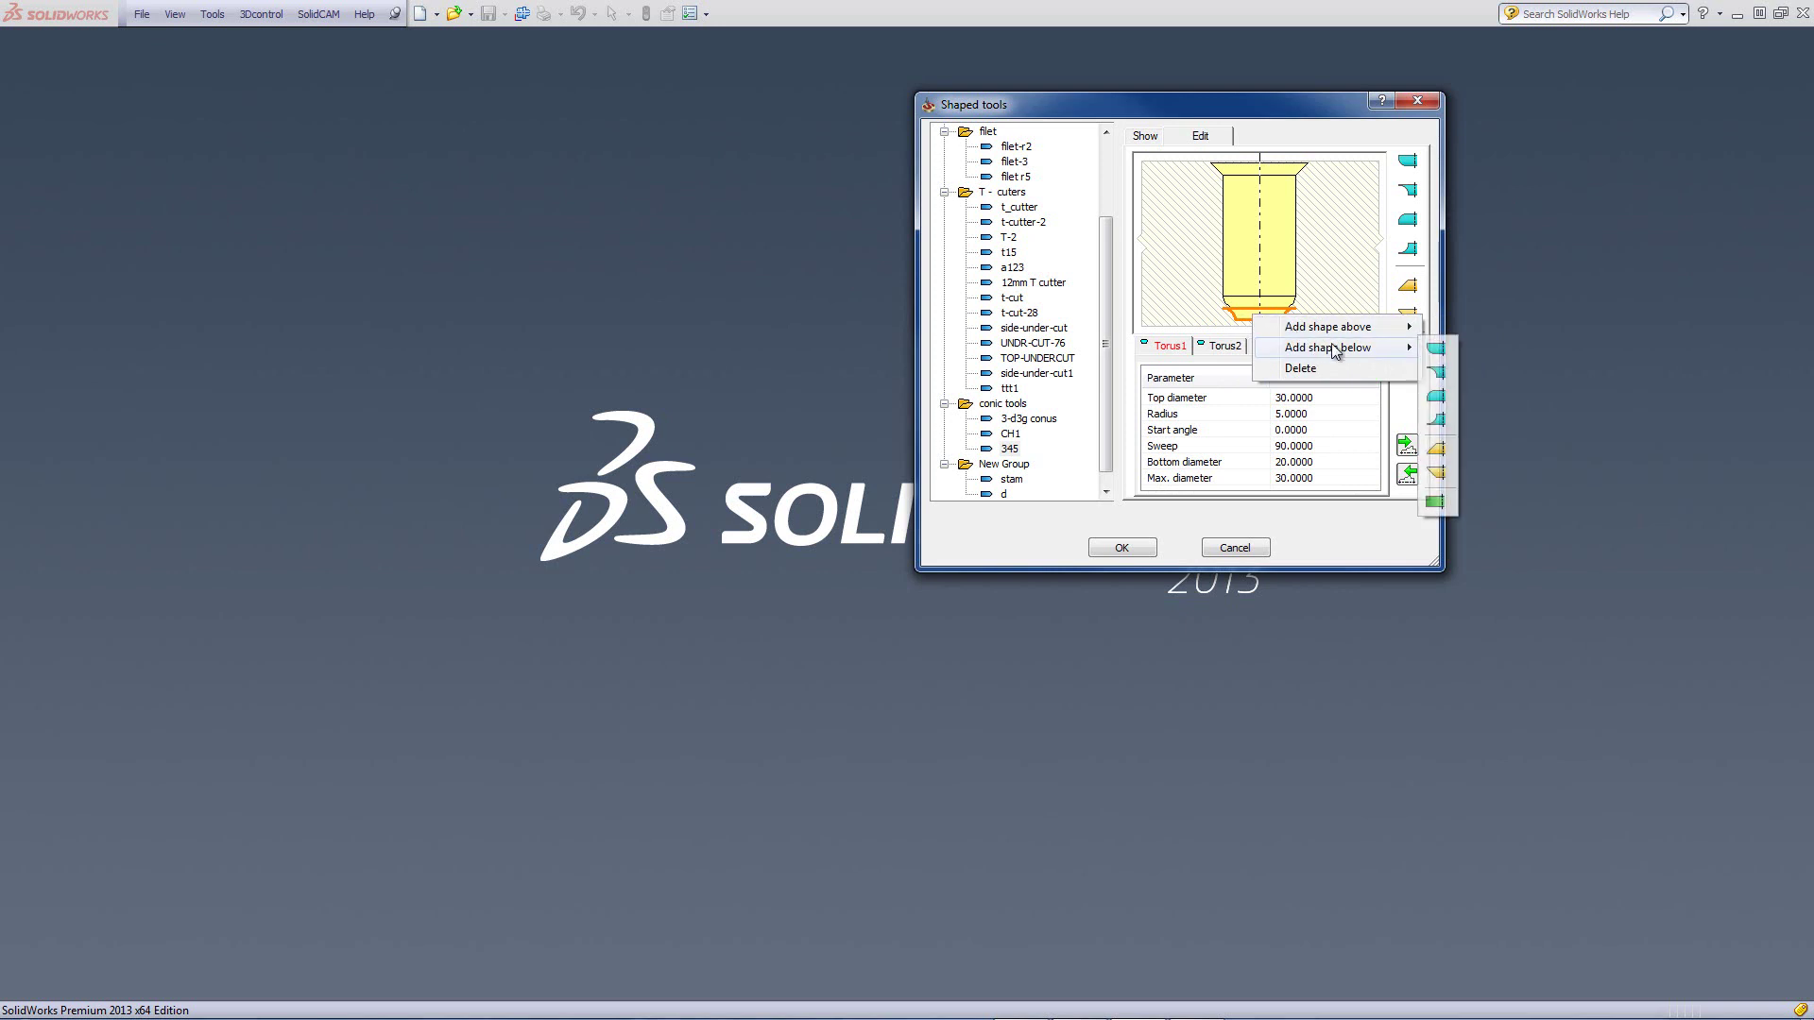
{"action": "left_click", "coordinate": [1437, 421]}
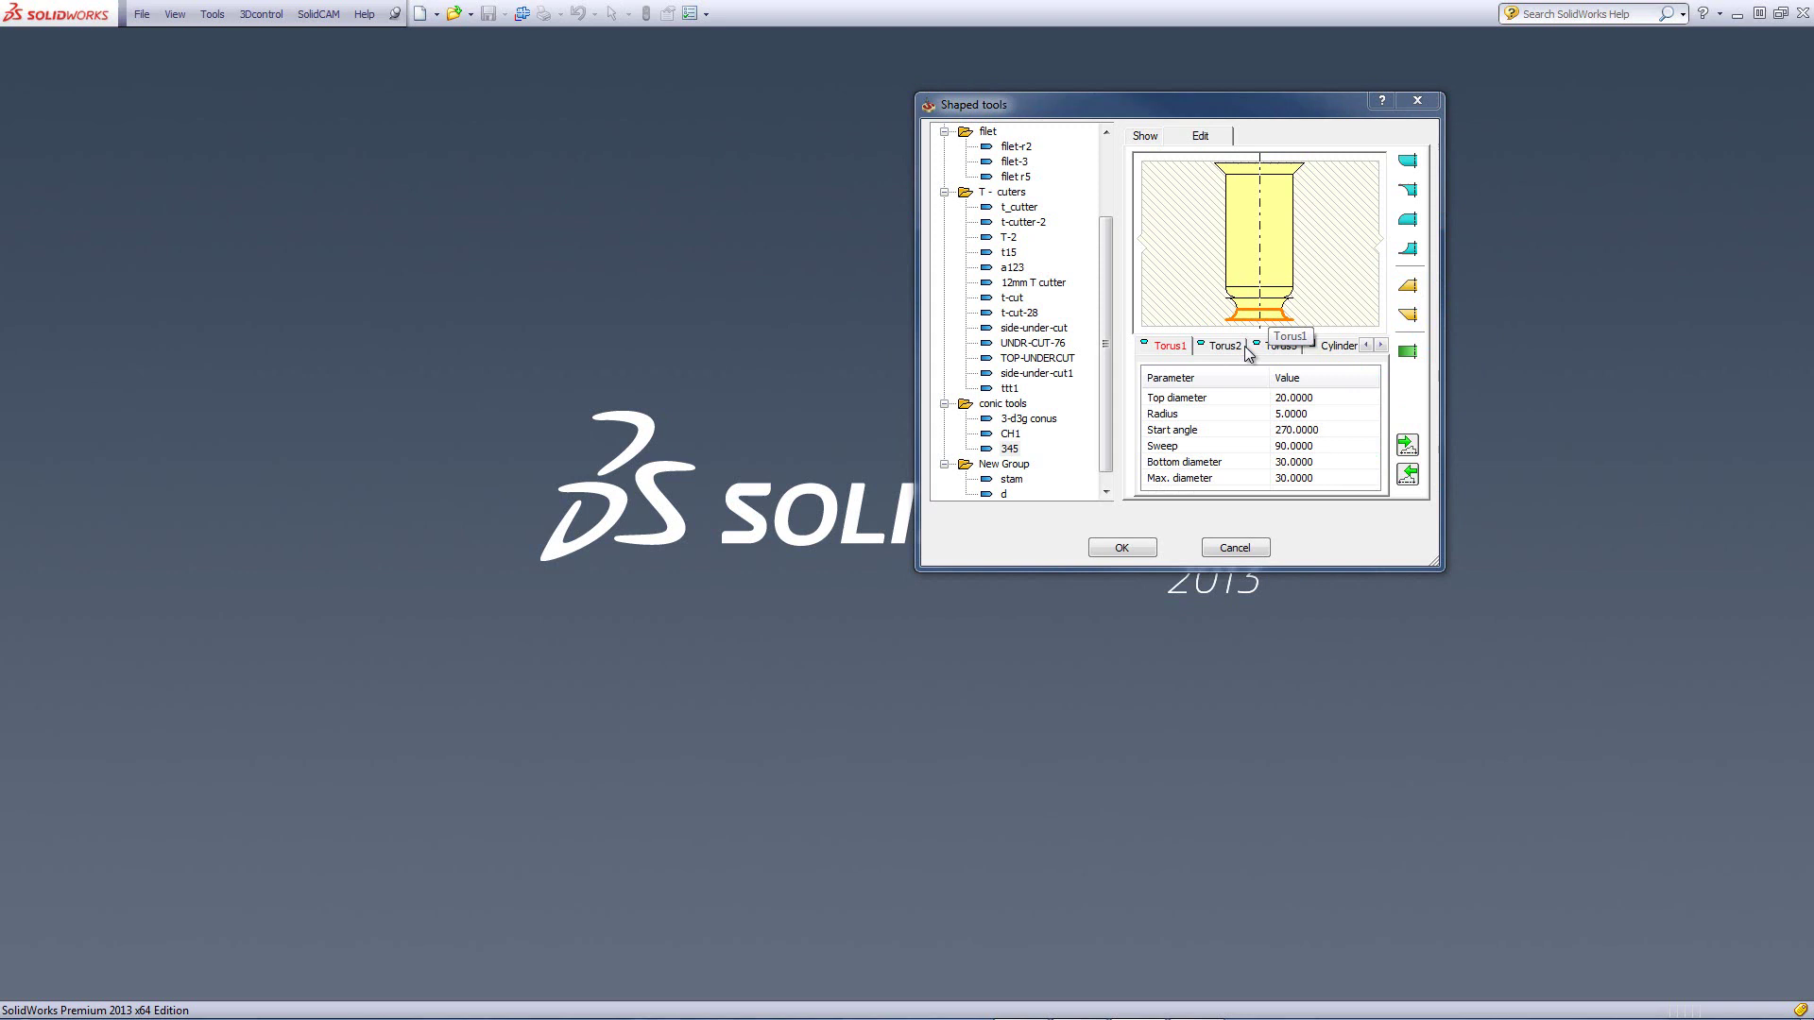
Review the parameters of Torus1, Torus2 and Torus3 in turn.
{"action": "left_click", "coordinate": [1200, 405]}
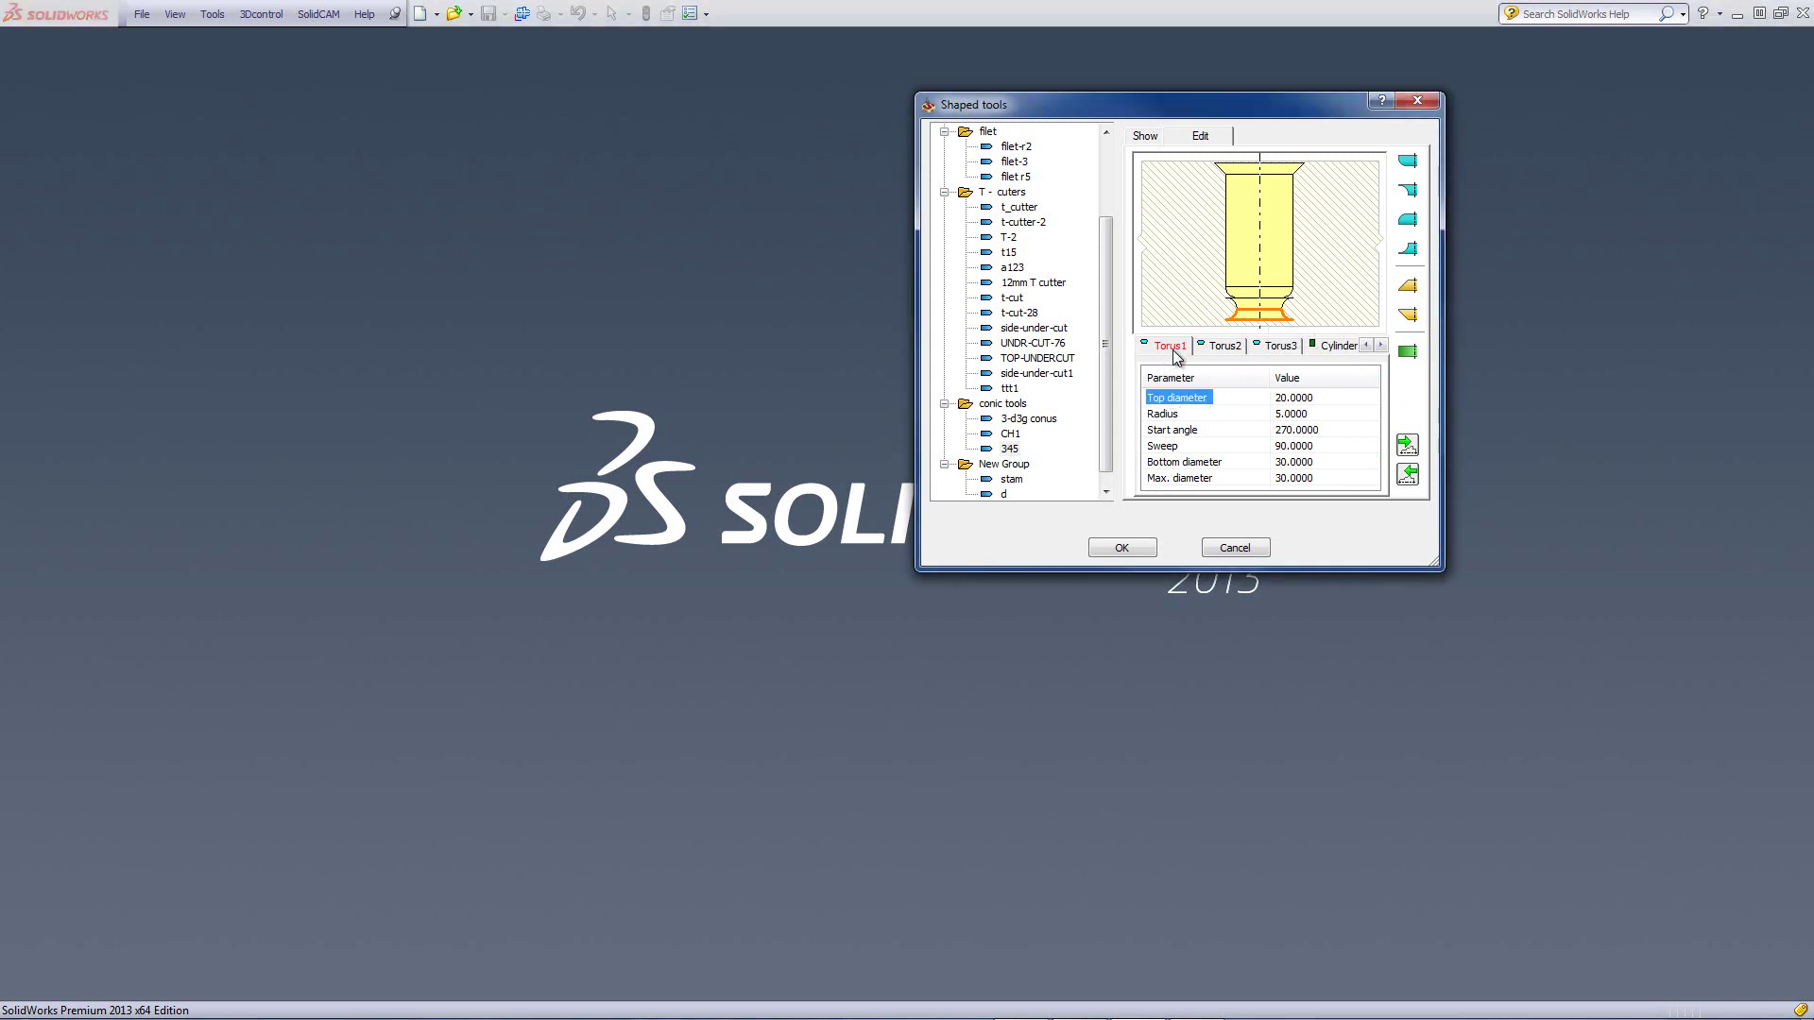
{"action": "left_click", "coordinate": [1174, 356]}
{"action": "left_click", "coordinate": [1212, 345]}
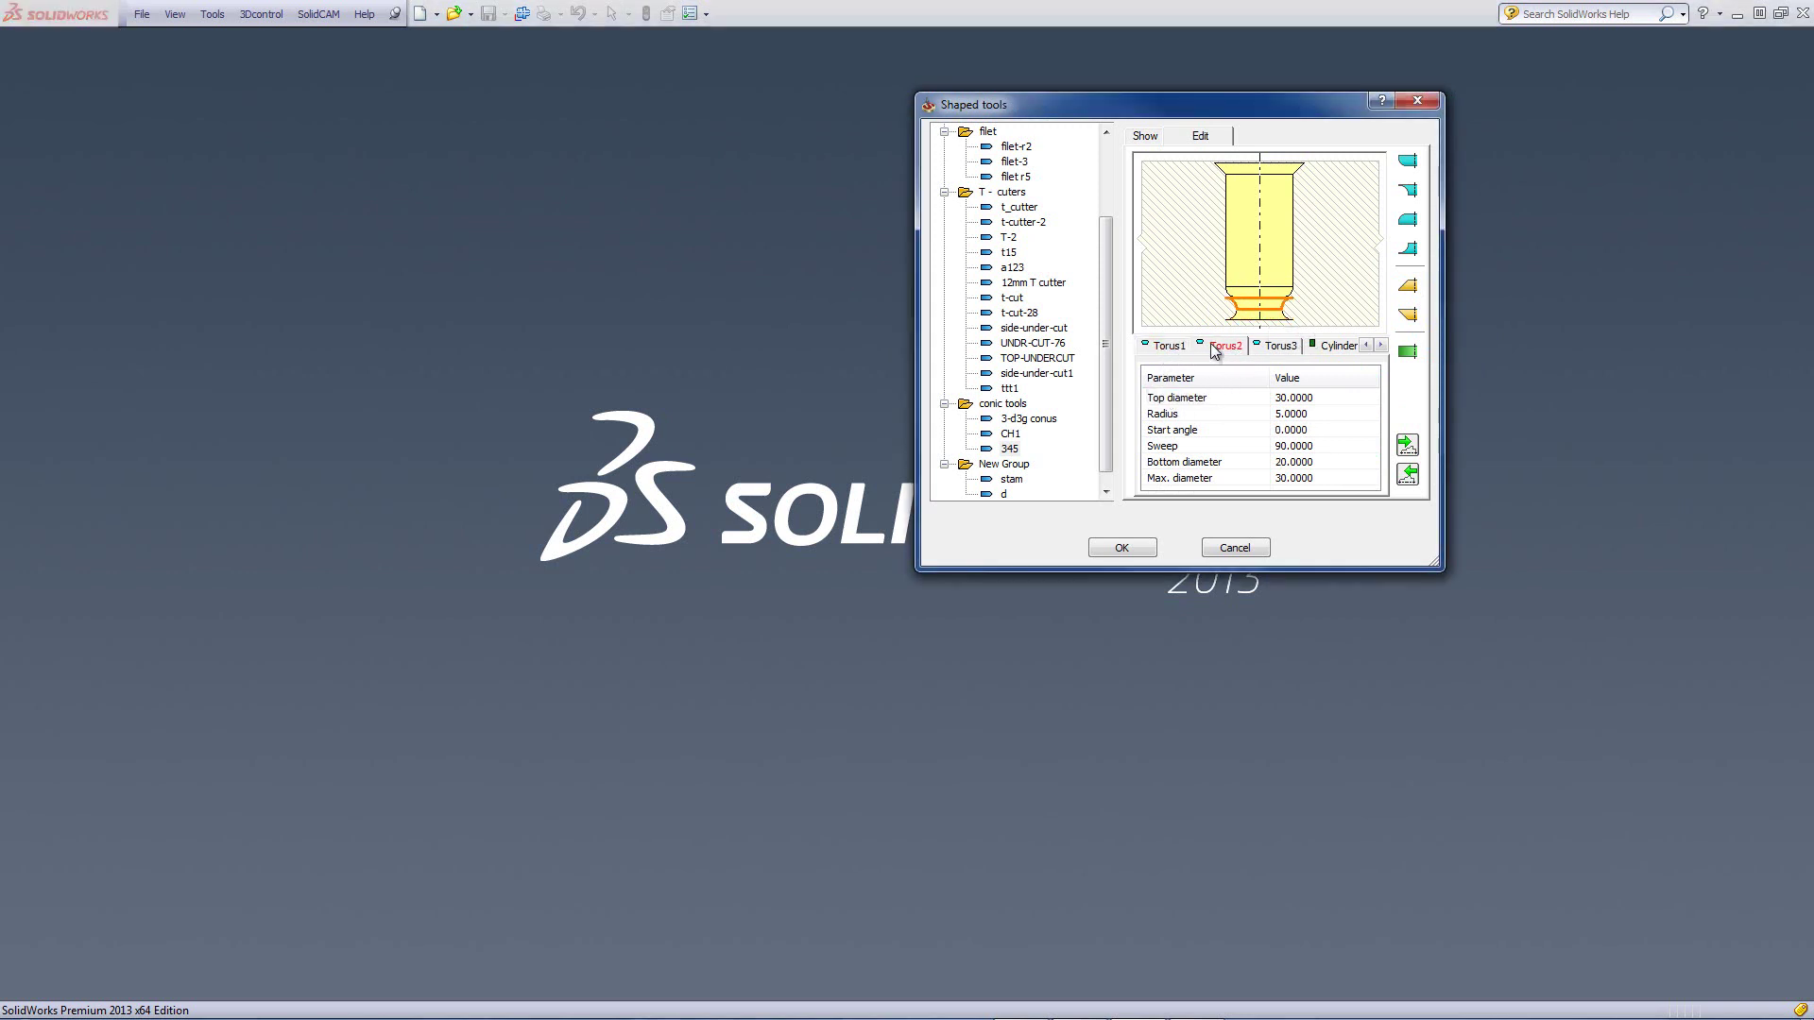
{"action": "left_click", "coordinate": [1271, 345]}
Recheck Torus1's parameters, then bring up the SolidCAM Professor menu on solidcam.com.
{"action": "left_click", "coordinate": [1172, 347]}
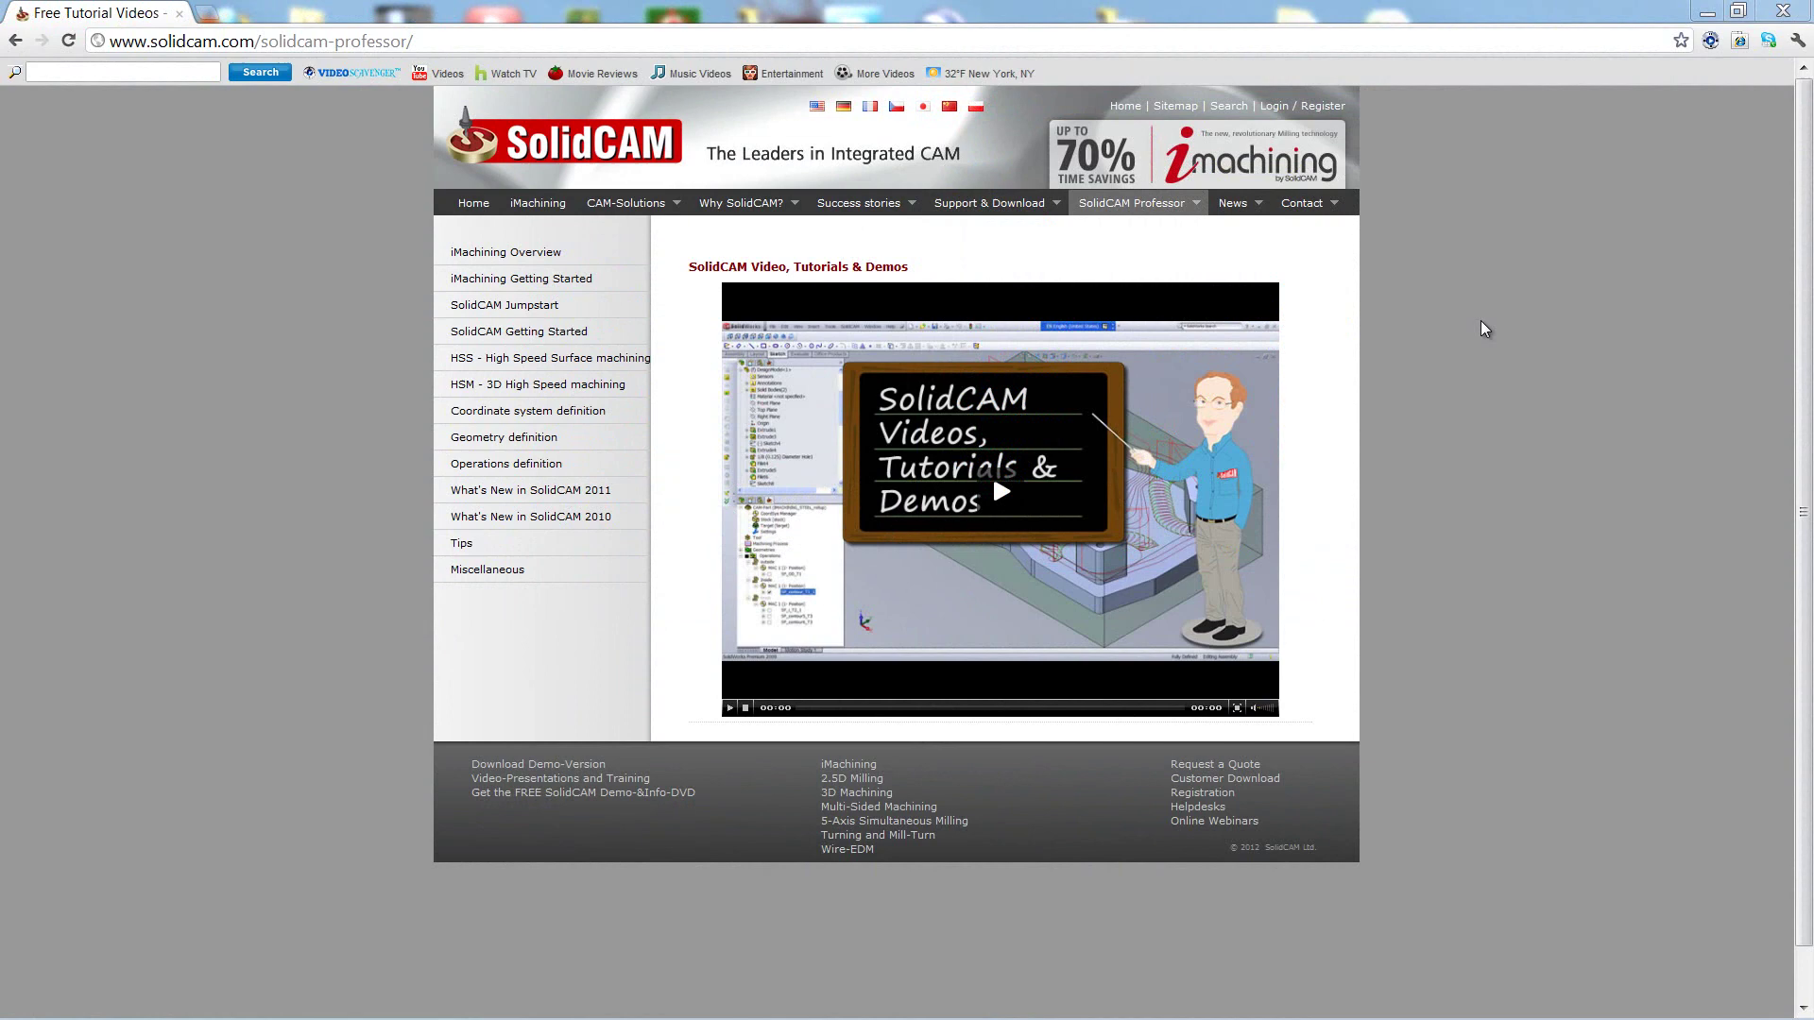
{"action": "mouse_move", "coordinate": [1154, 216]}
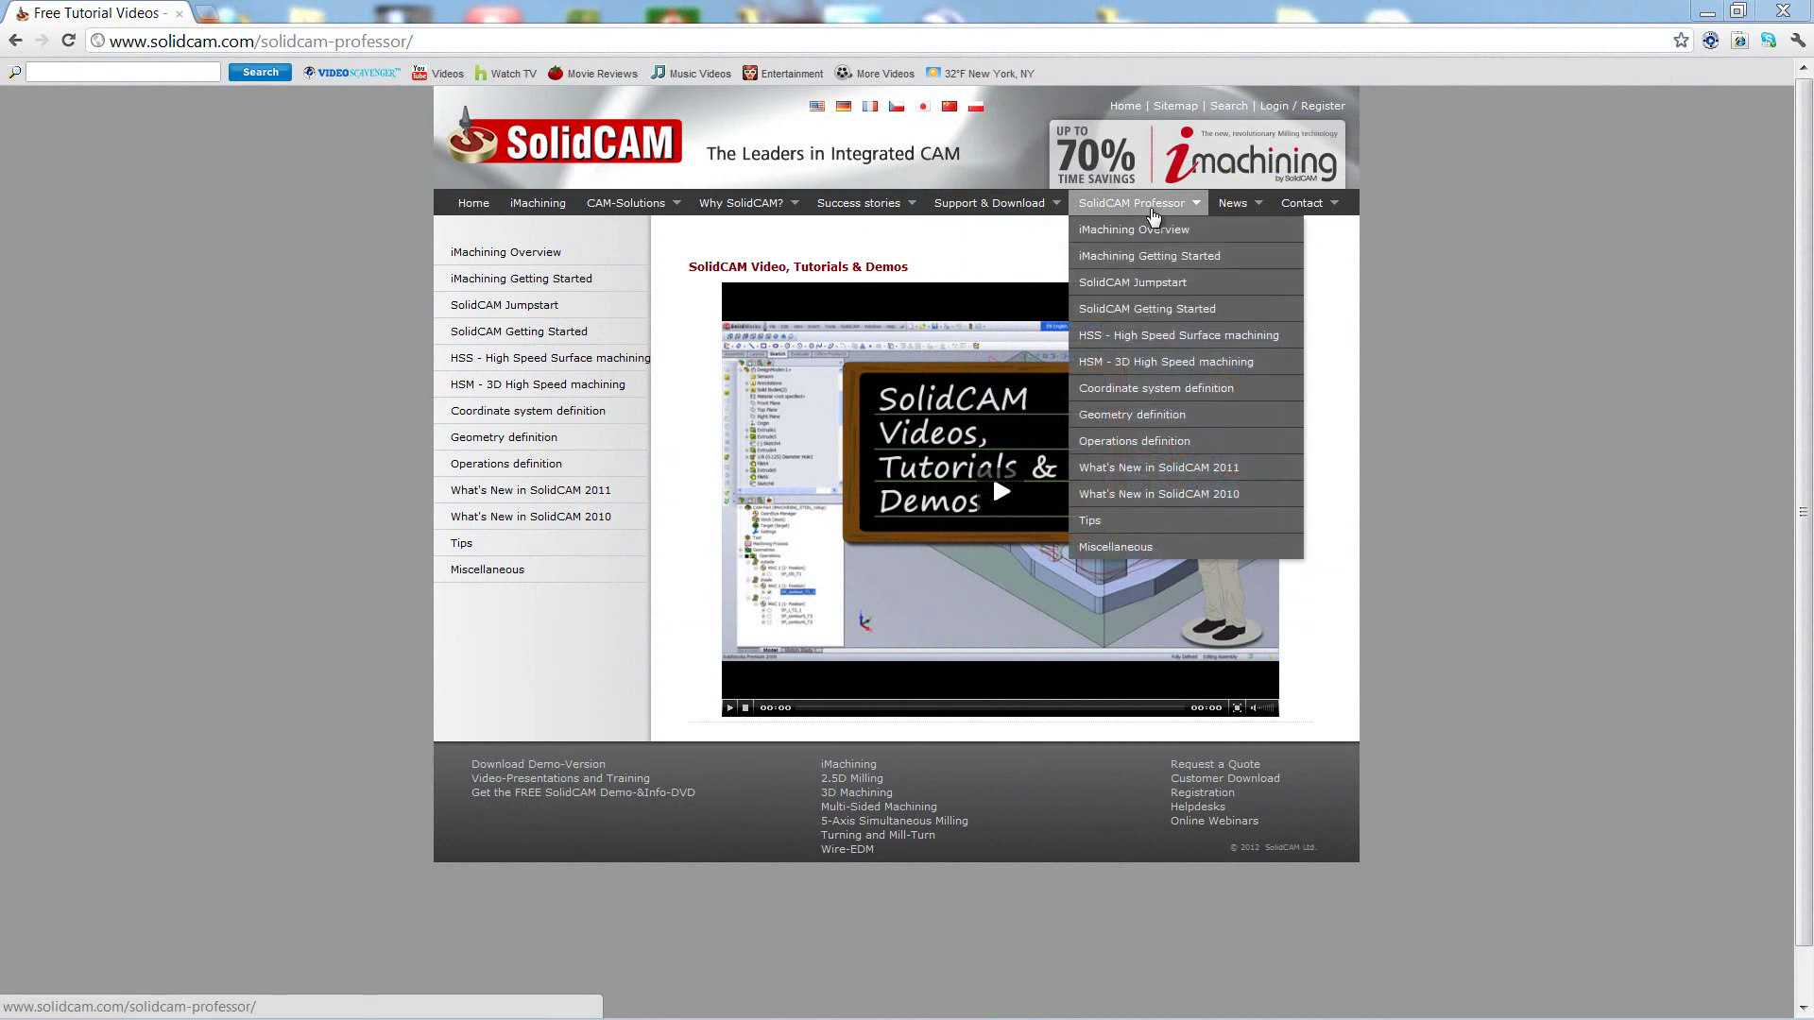